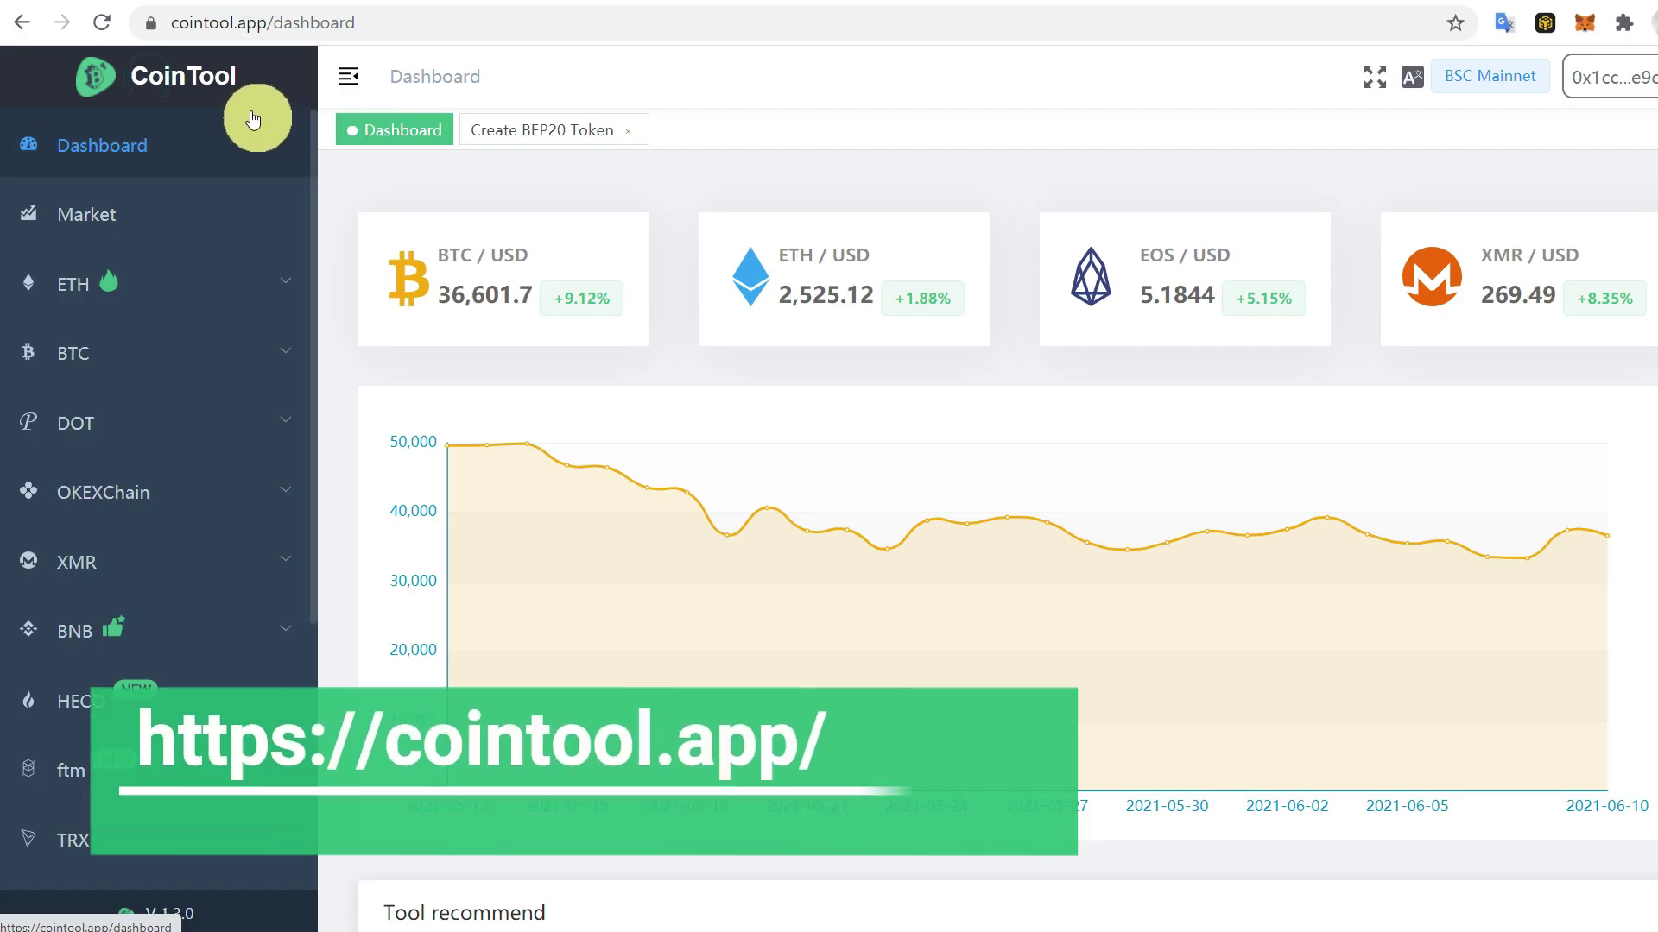
Step: Expand and collapse the ETH and DOT tool lists in the sidebar
click(278, 293)
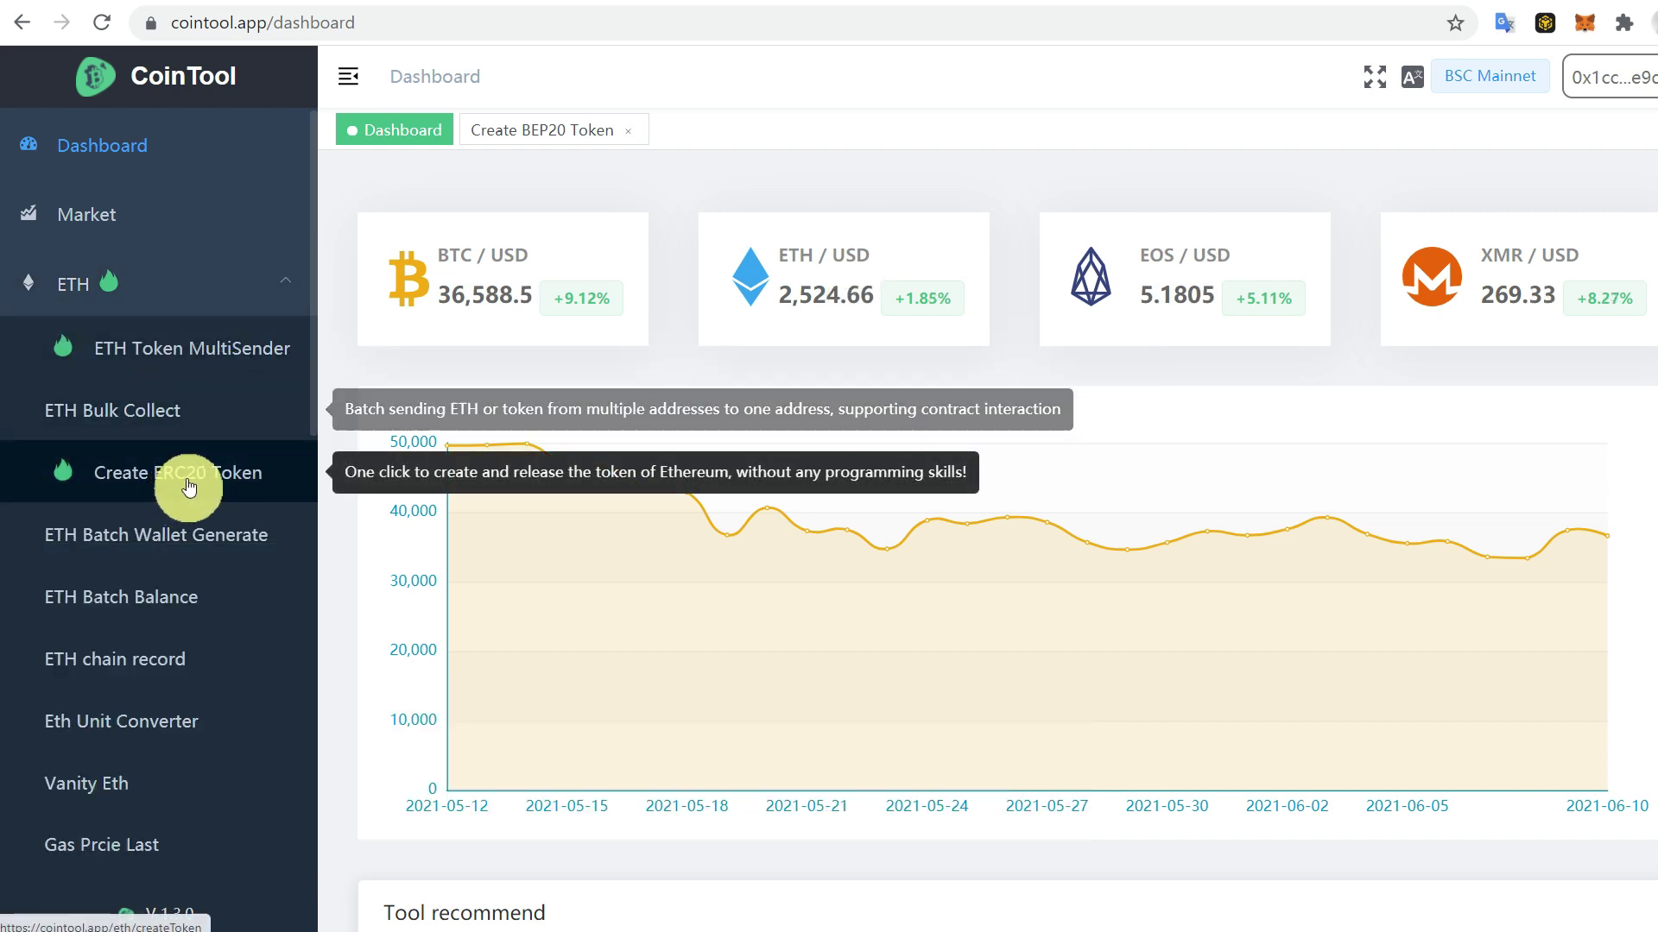
click(284, 287)
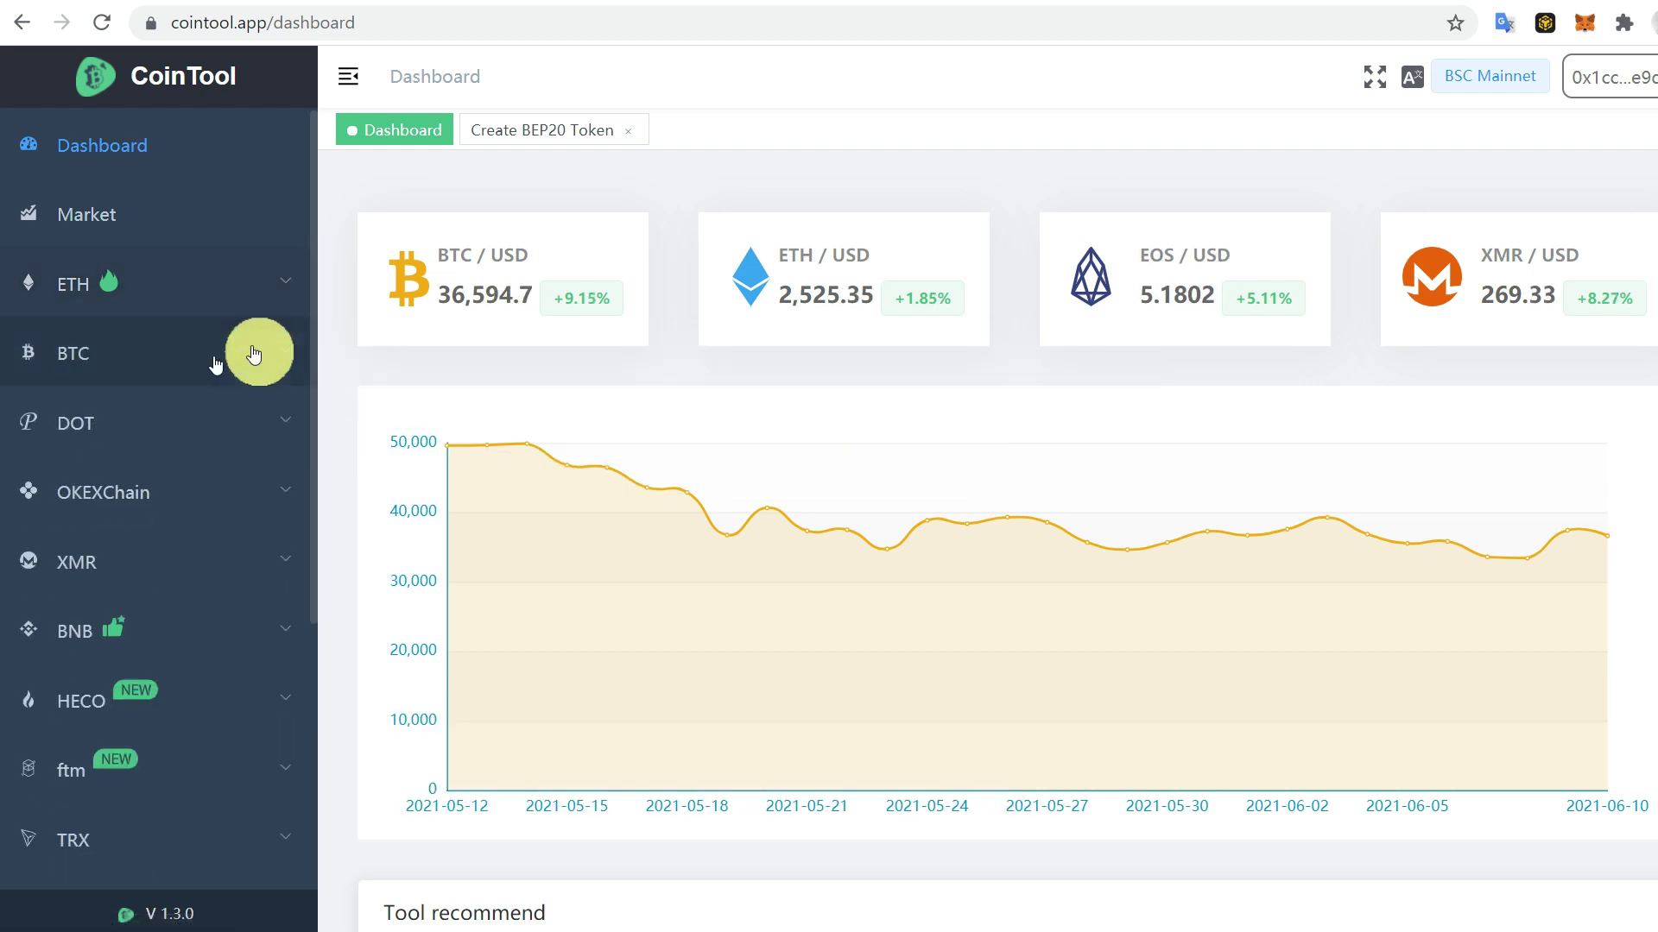
click(278, 426)
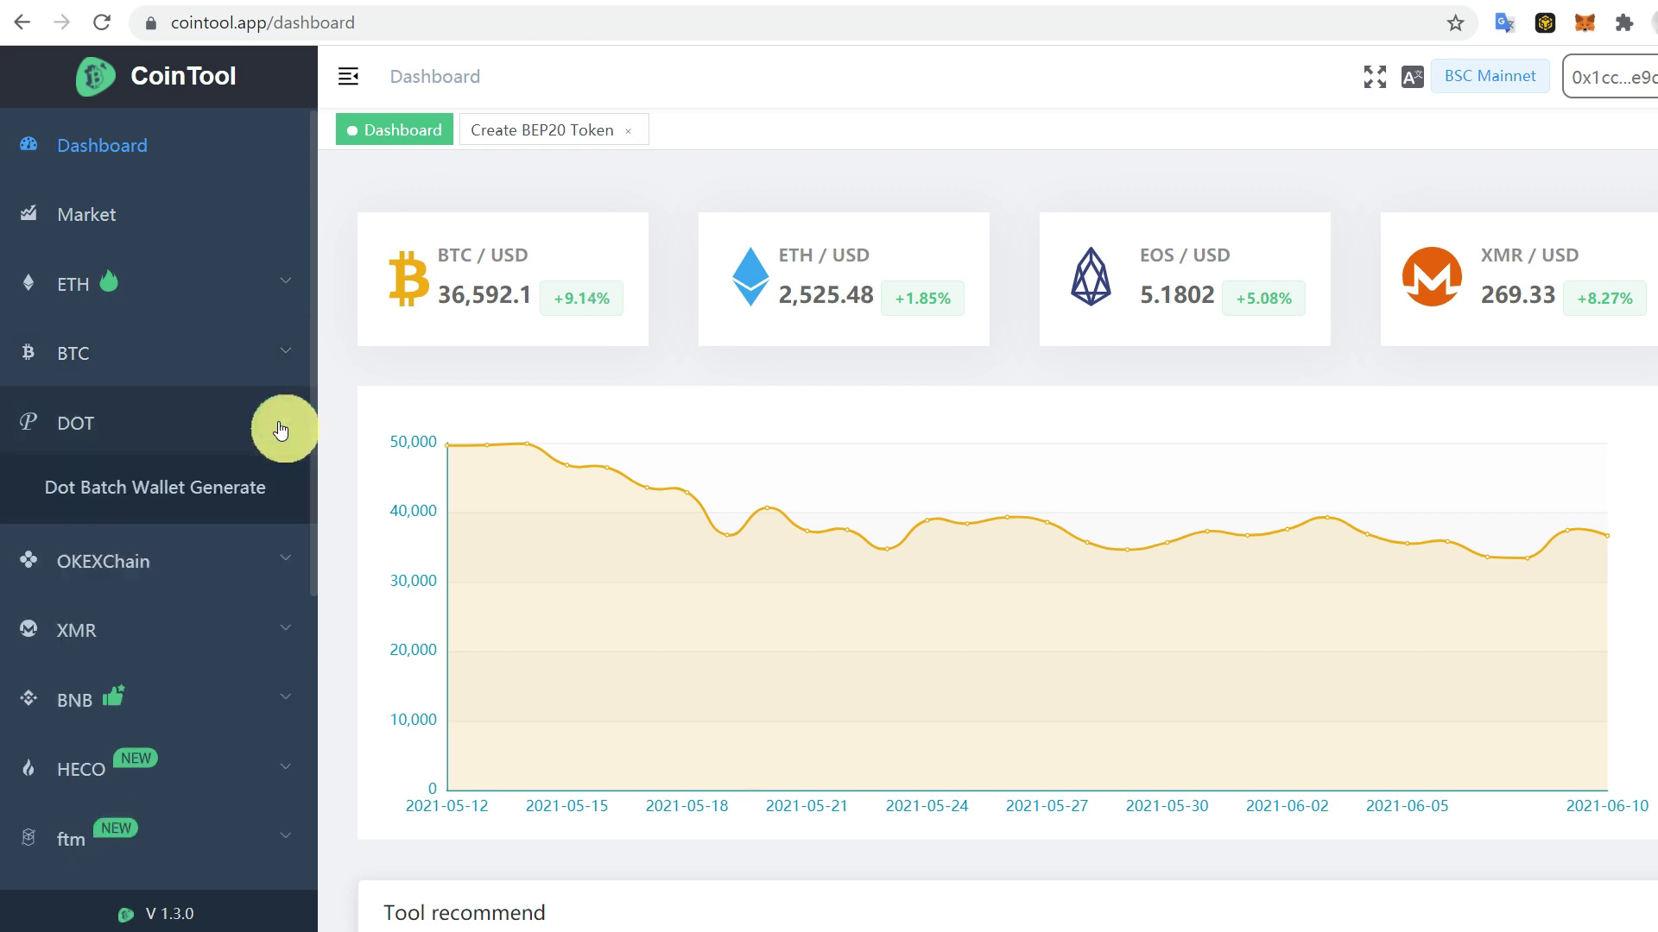
click(281, 429)
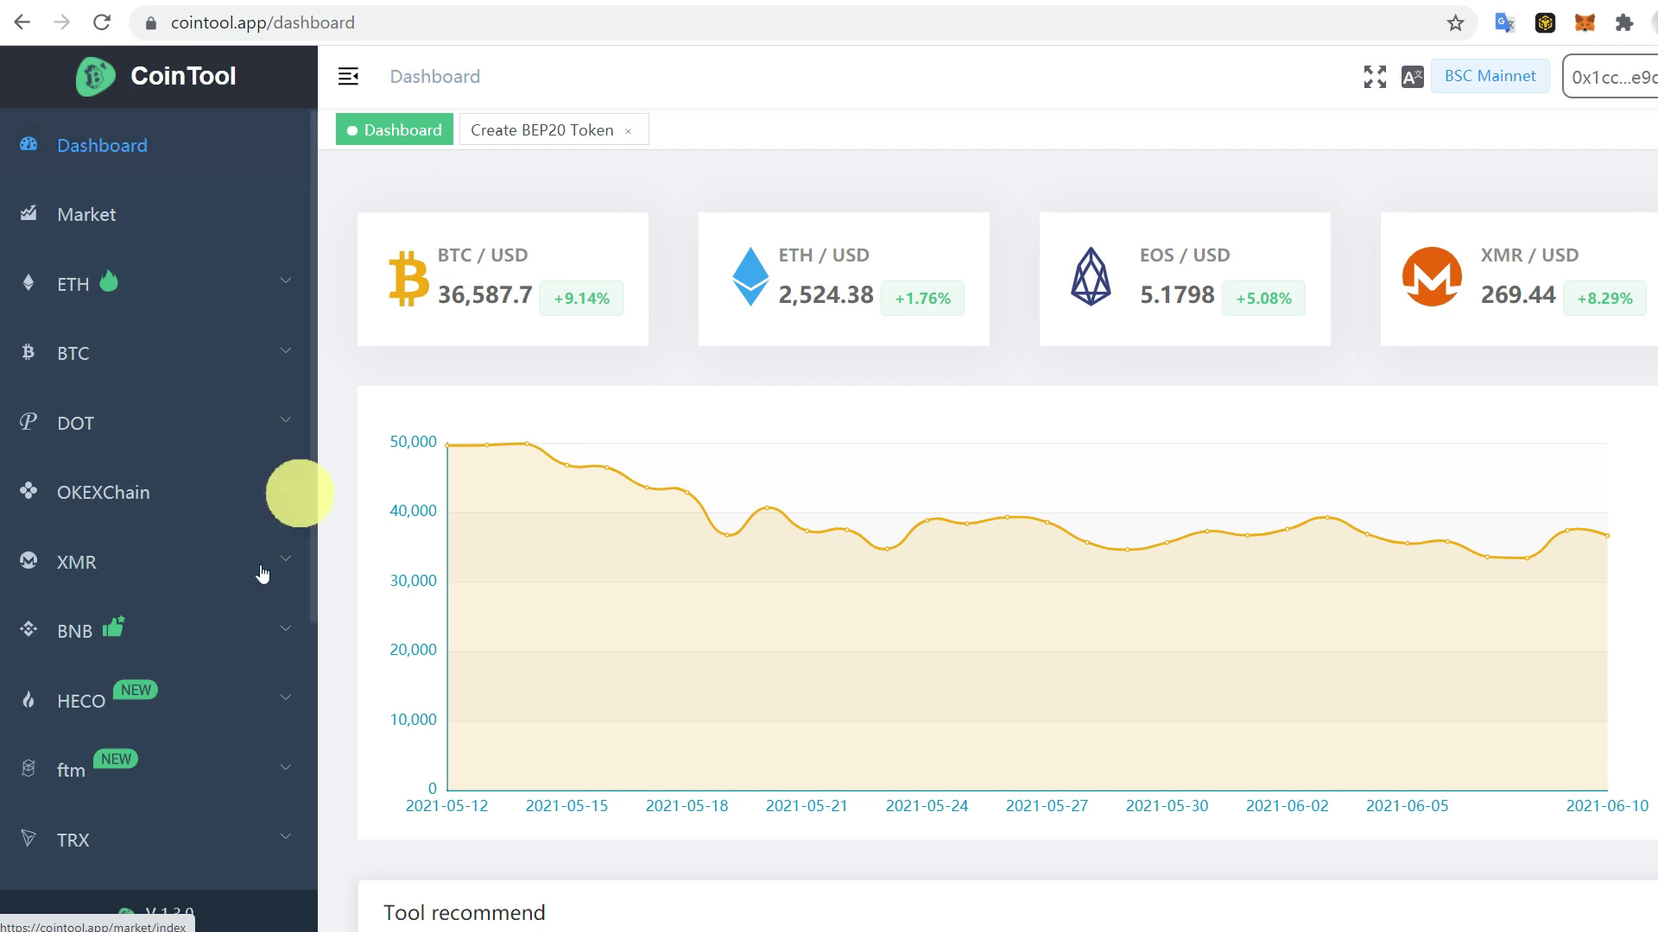
Step: Open Create BEP20 Token under BNB and collapse the sidebar for a wider form
click(298, 642)
scroll(283, 639, down, 3)
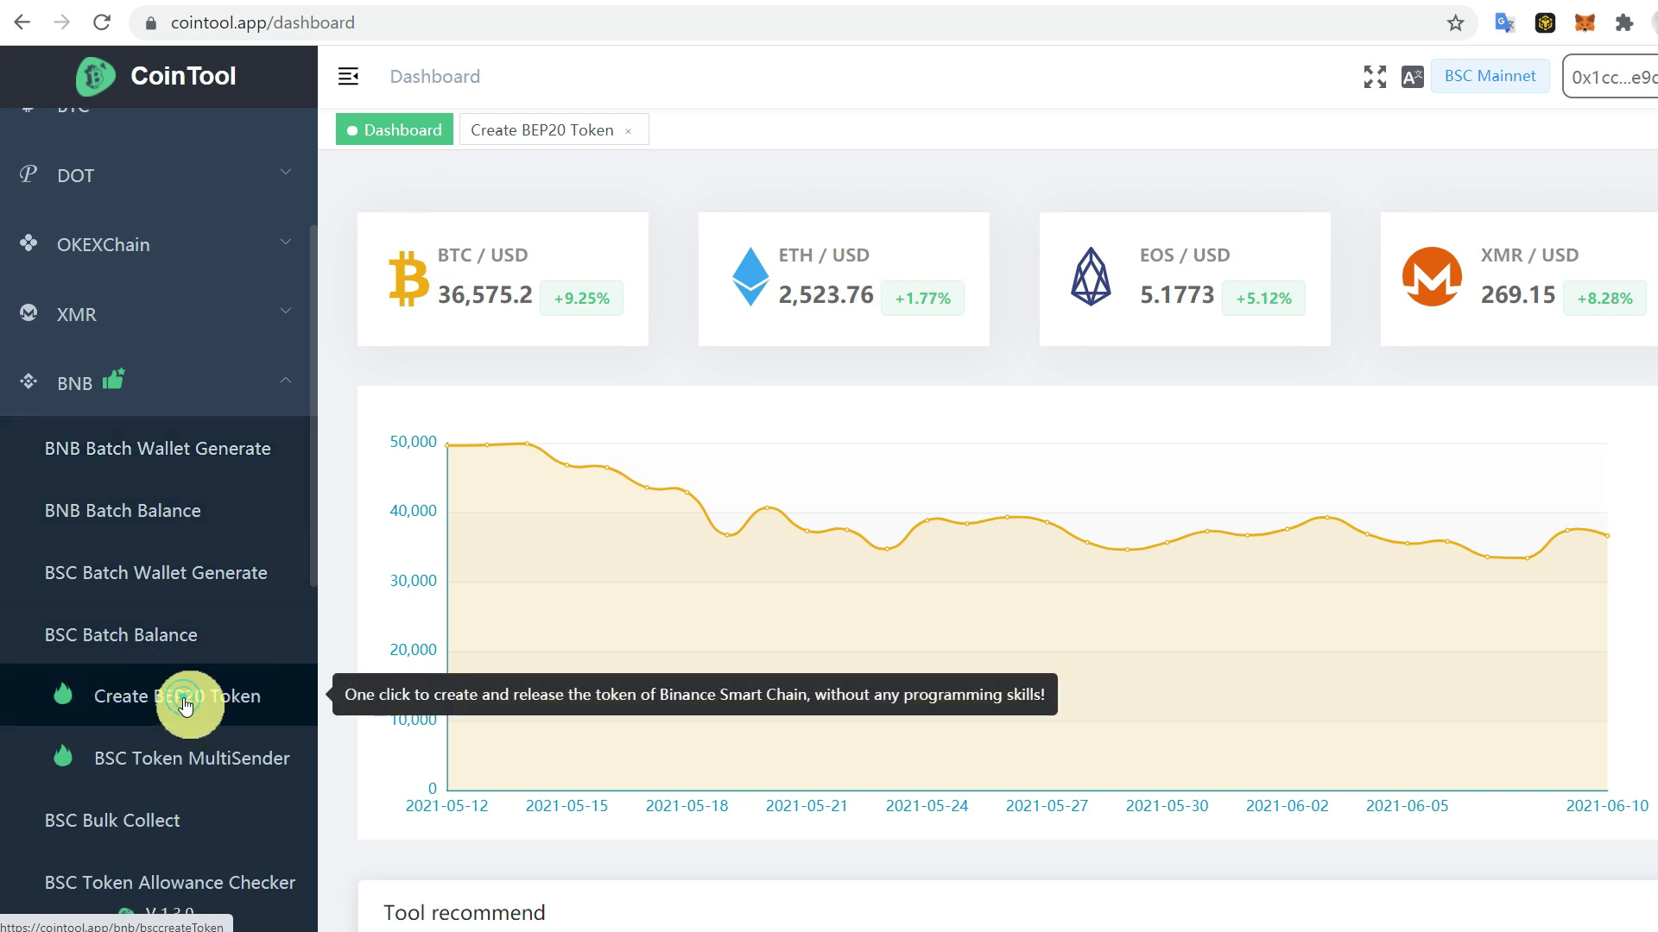
click(193, 708)
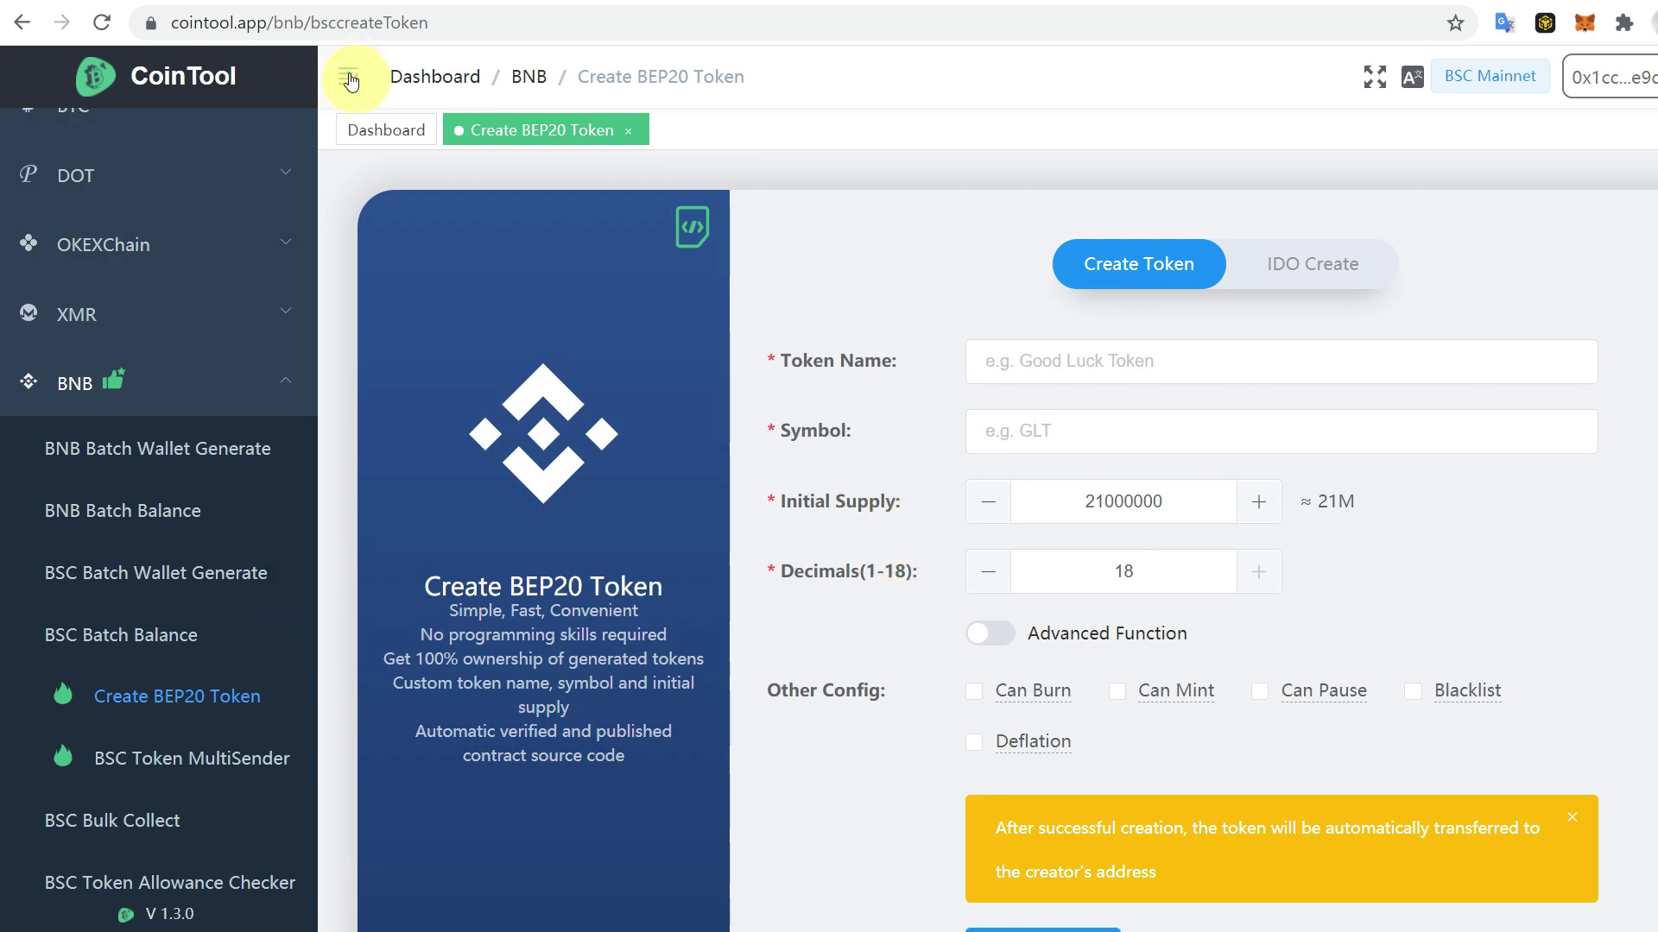
click(348, 76)
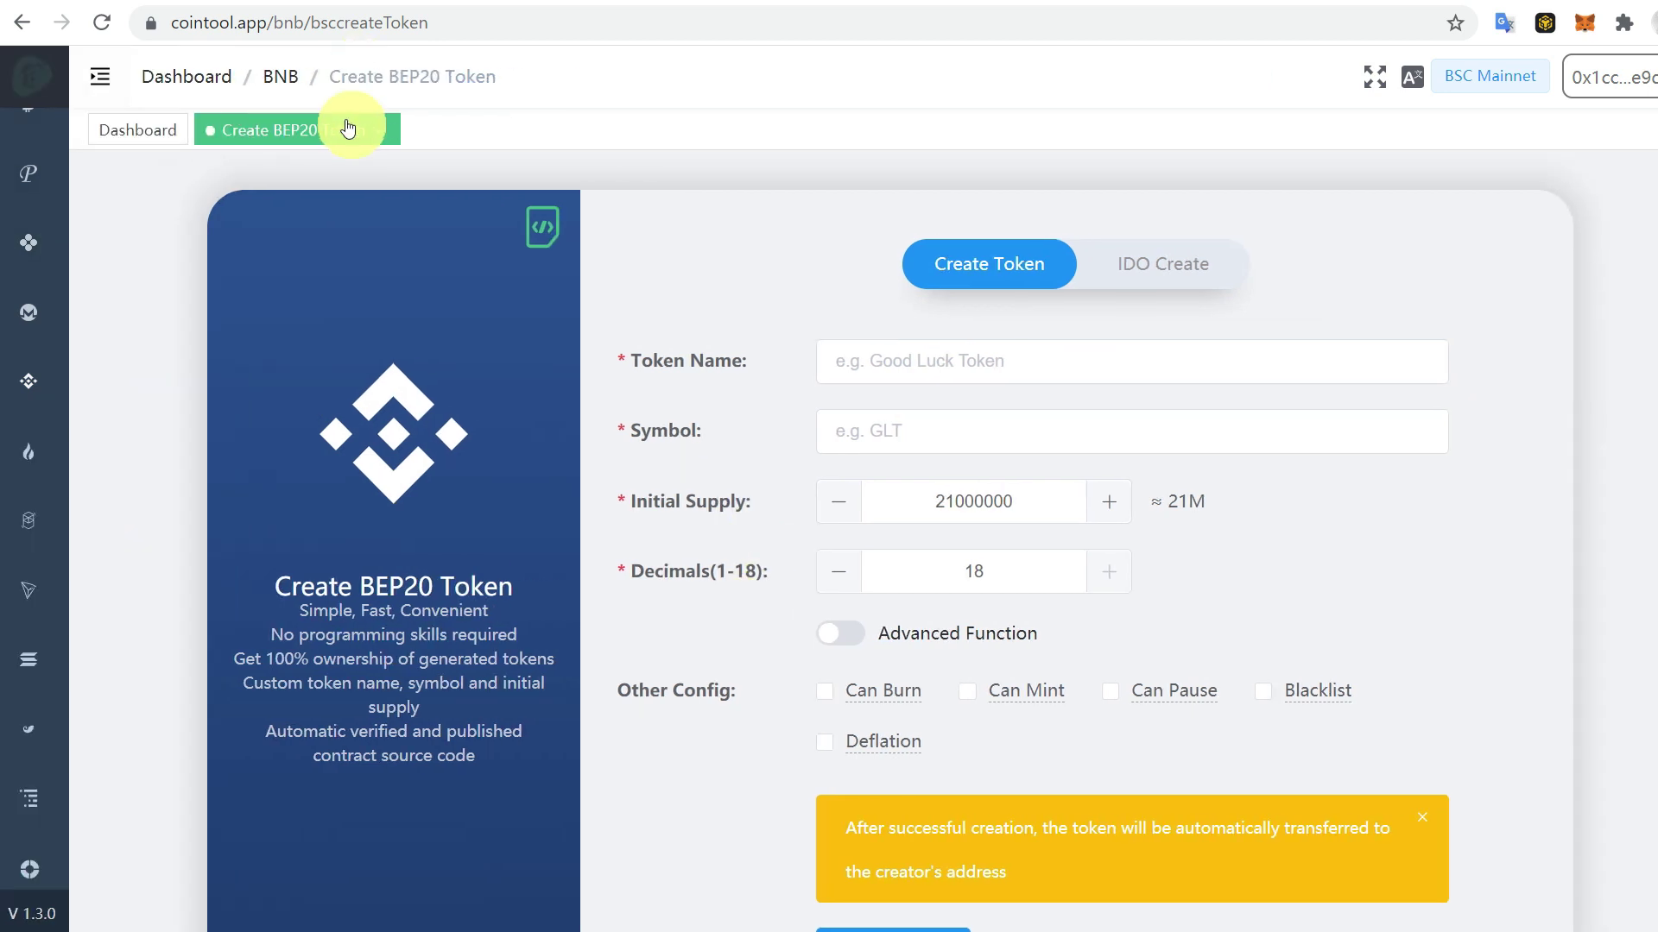
Step: Add BSC Testnet to the wallet, approve the network switch, and return to the Dashboard
click(1498, 82)
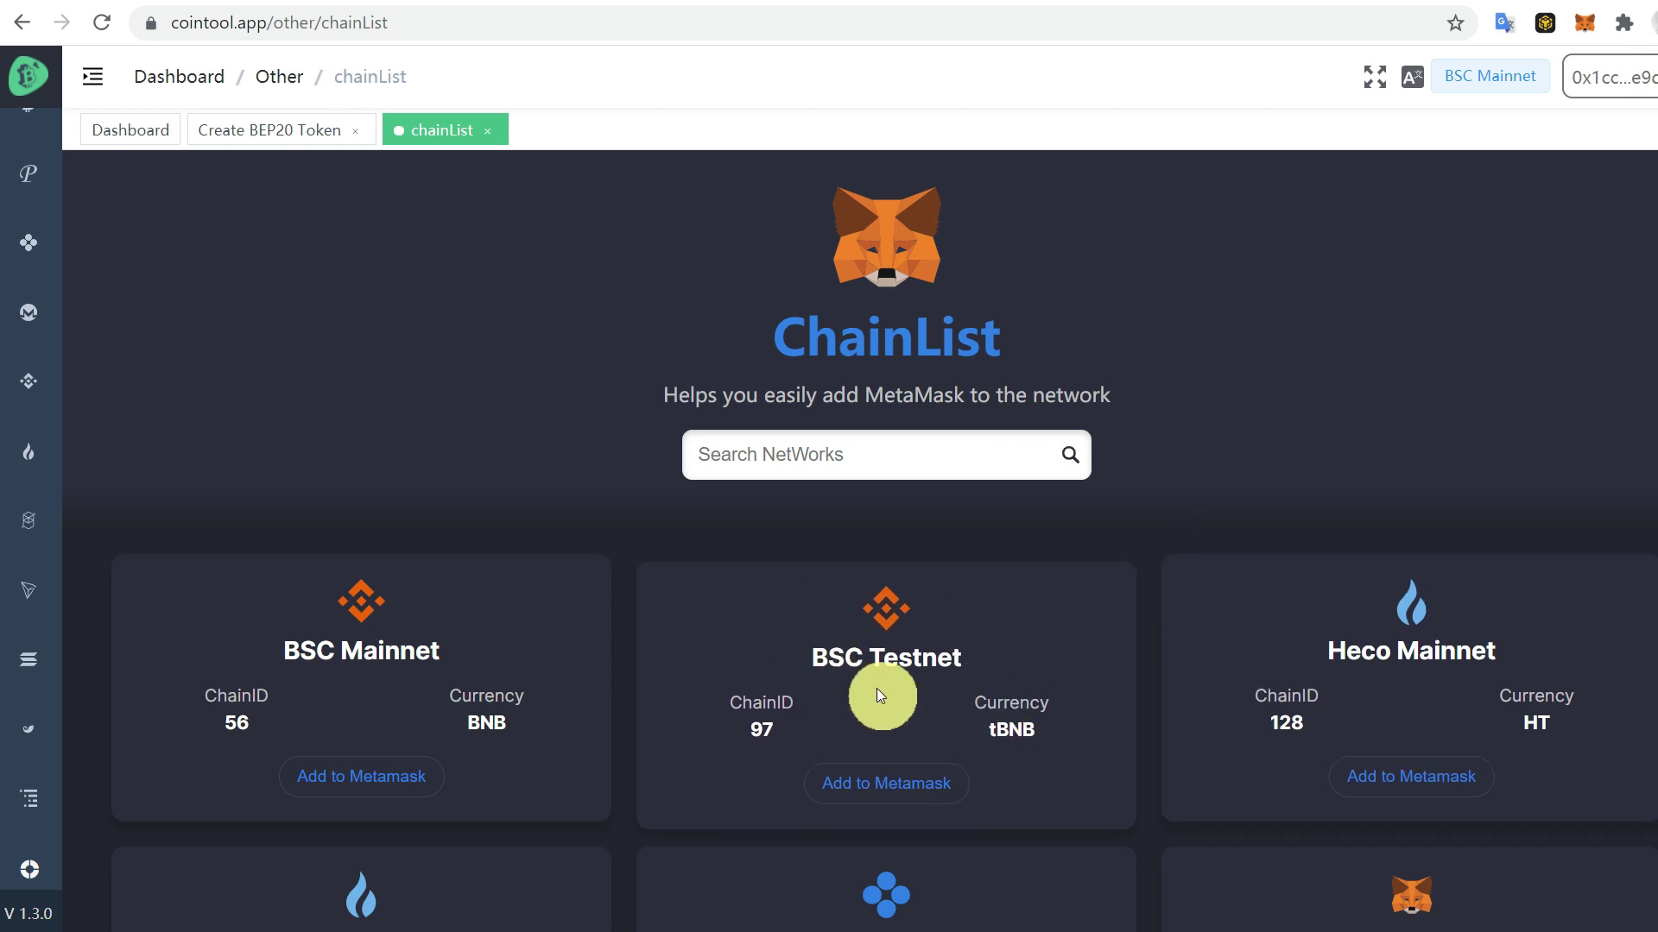
click(885, 784)
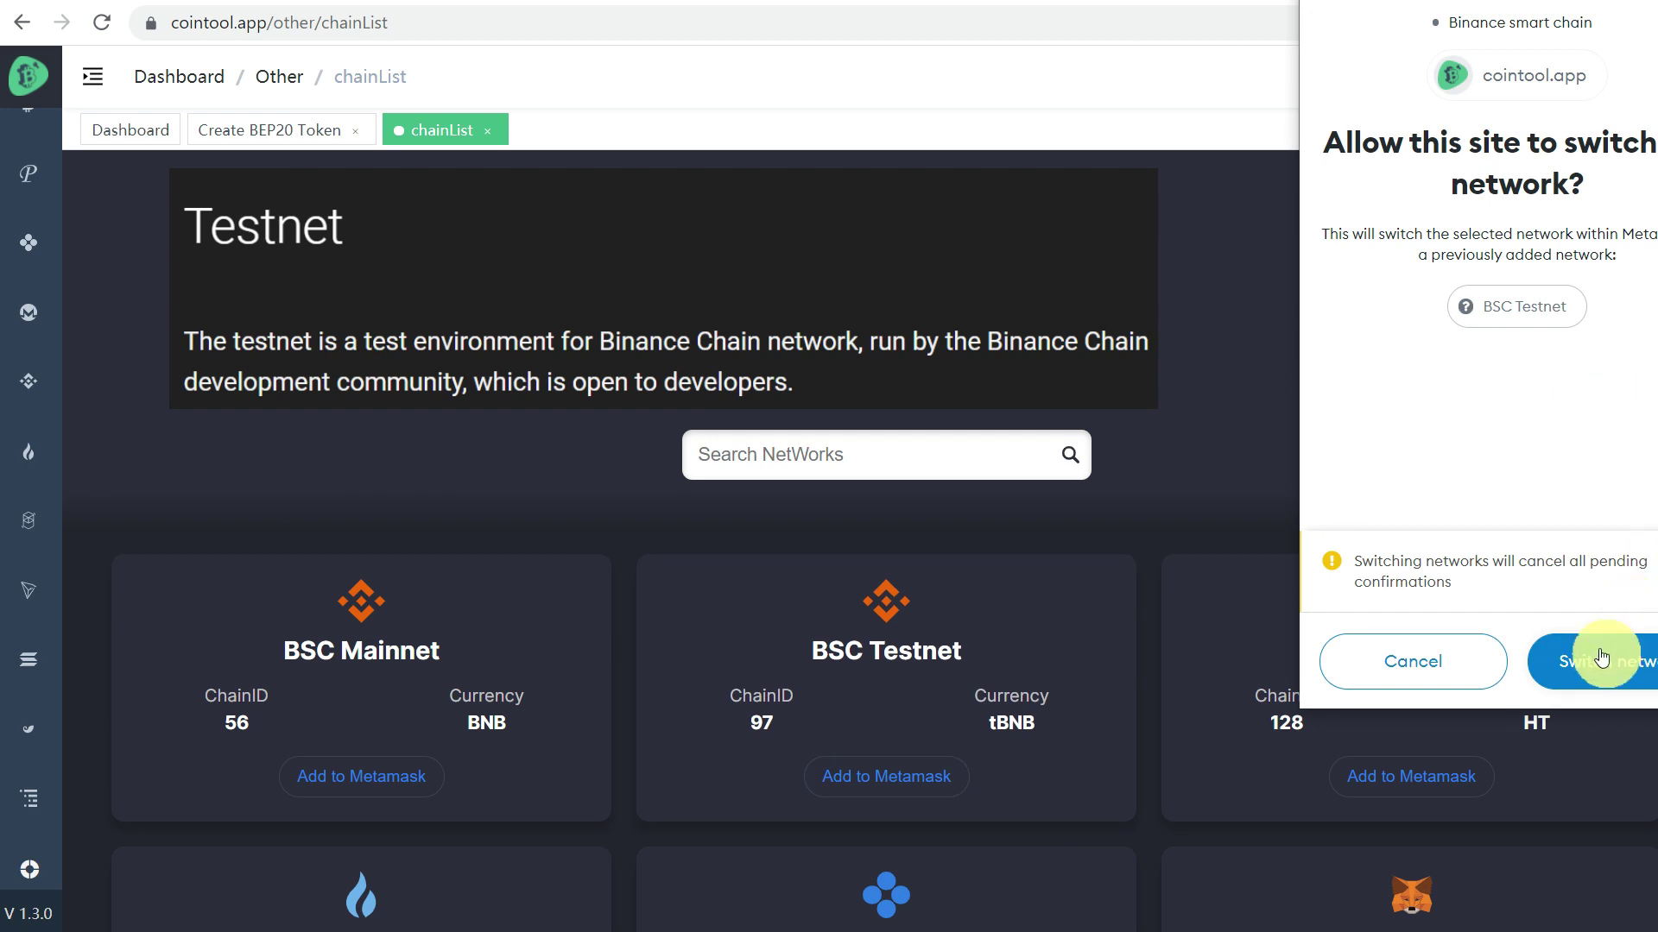
click(1604, 665)
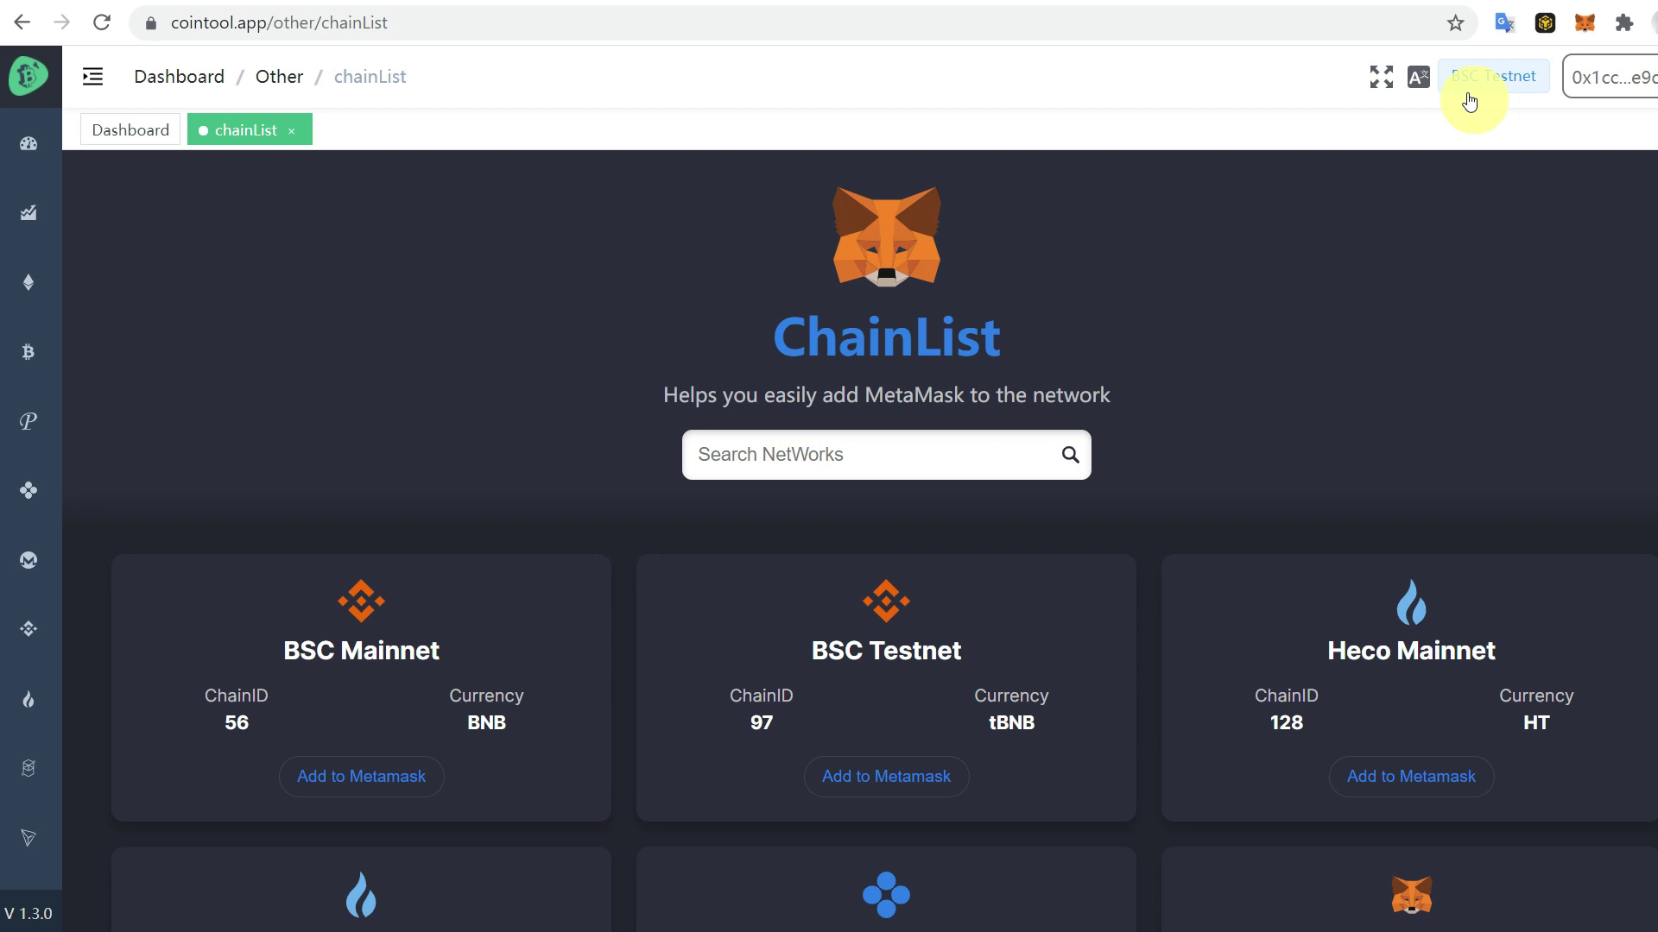
click(1484, 86)
Step: Reopen the BEP20 token form and start typing 'Crypt' into Token Name
mouse_move(29, 629)
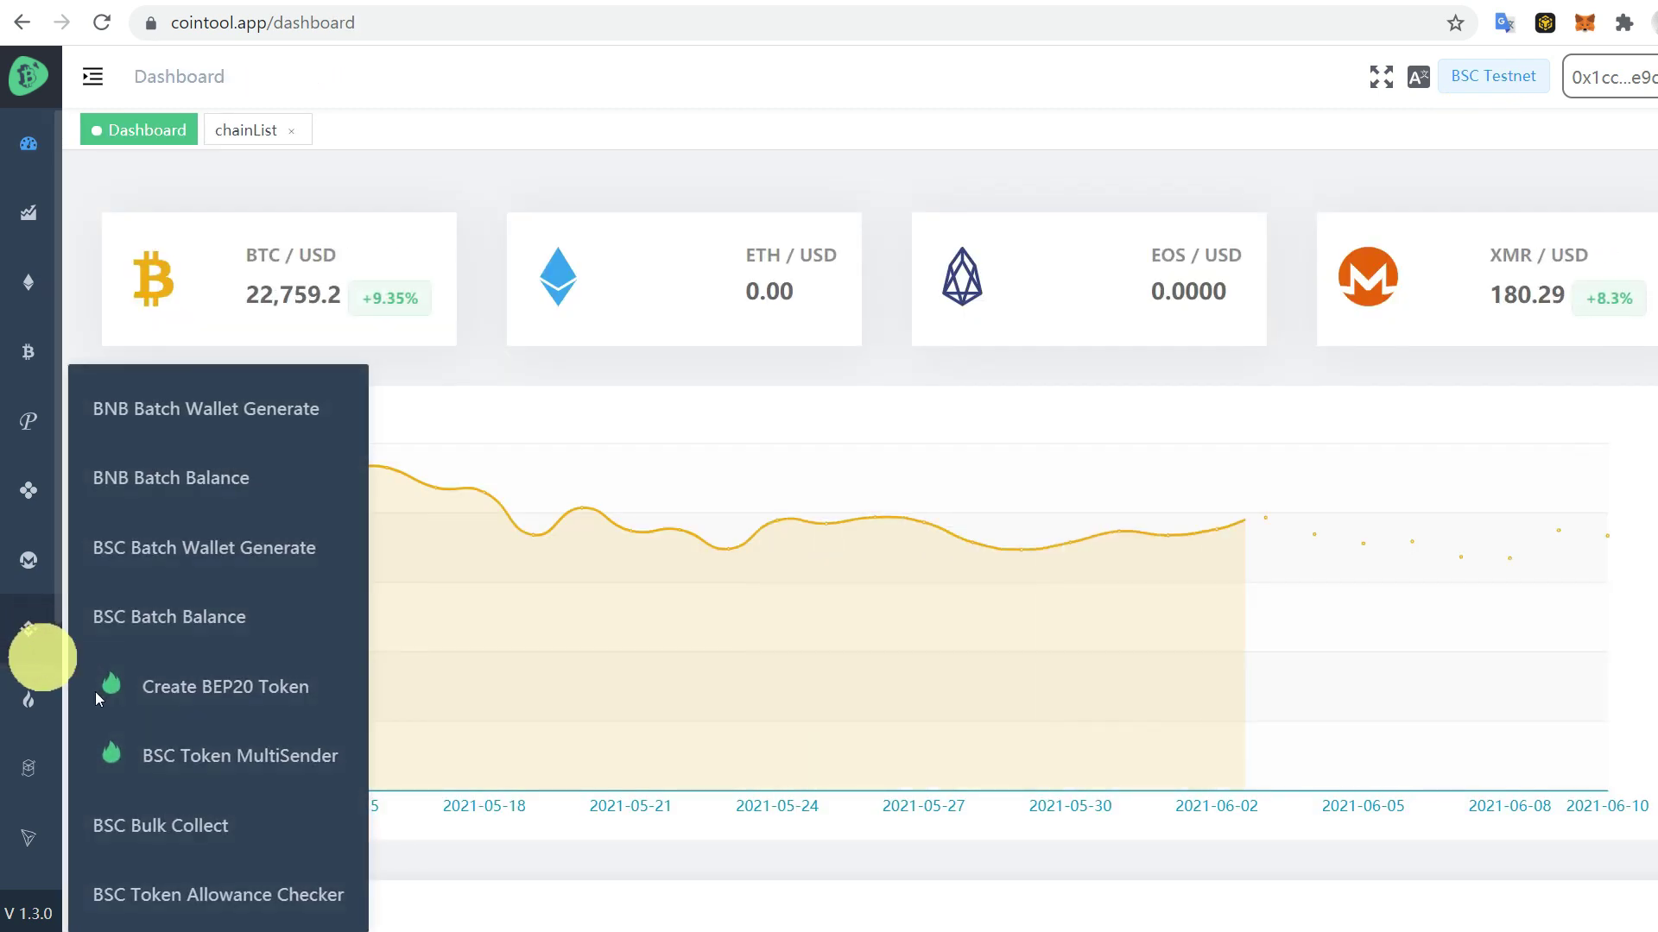
click(231, 699)
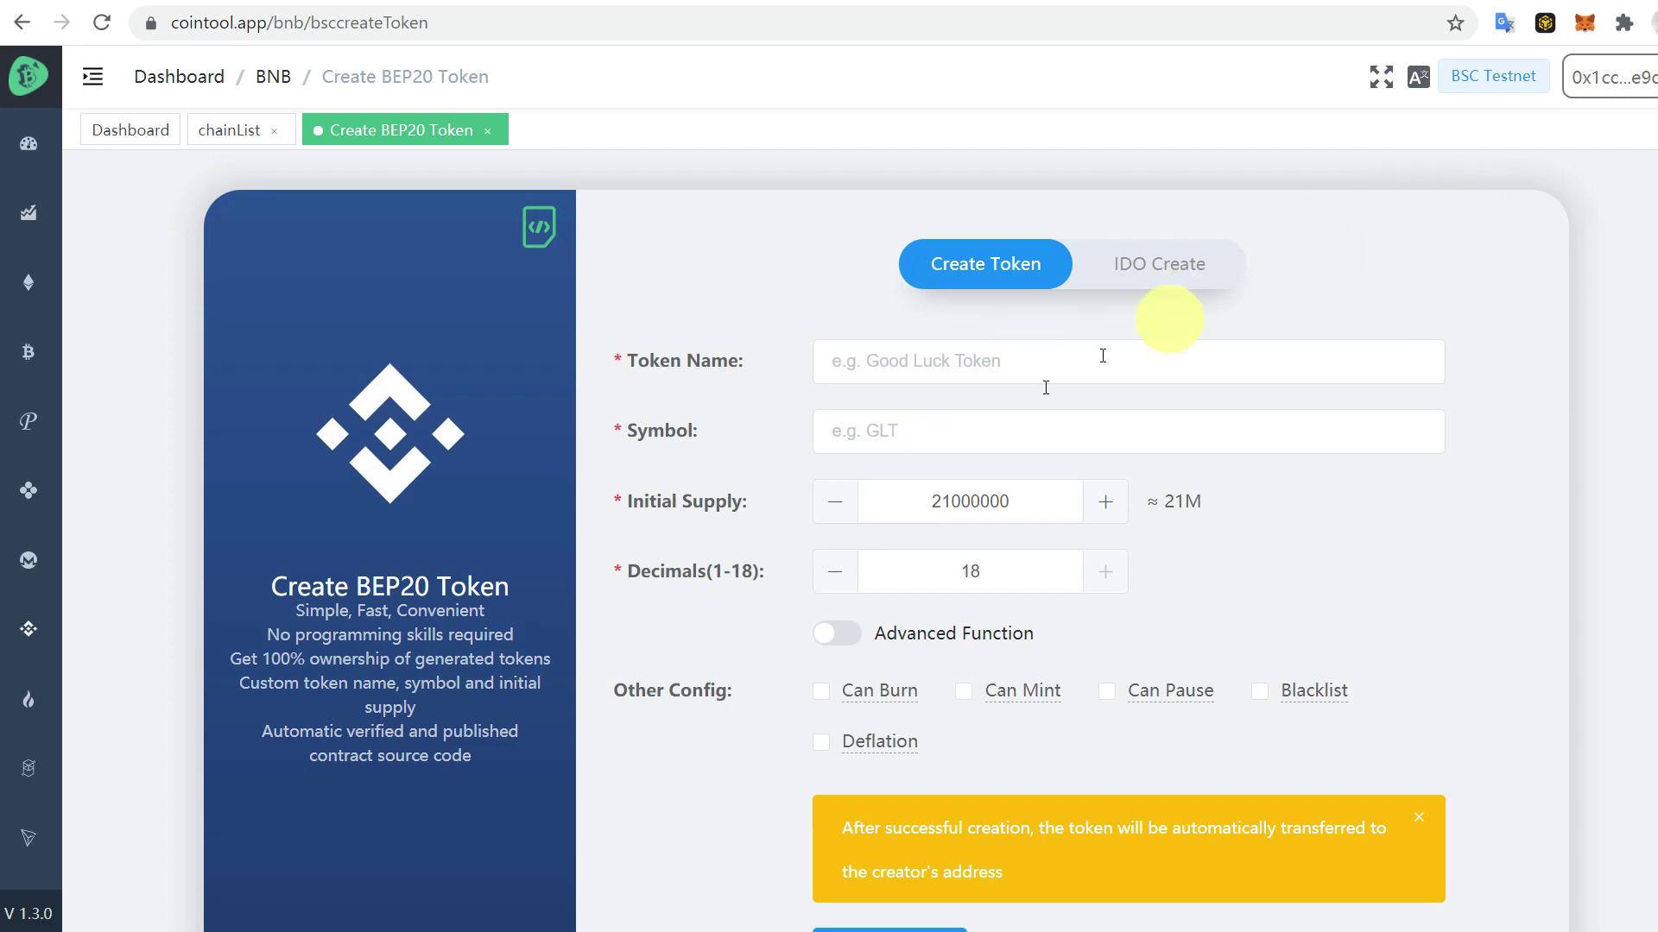
click(978, 361)
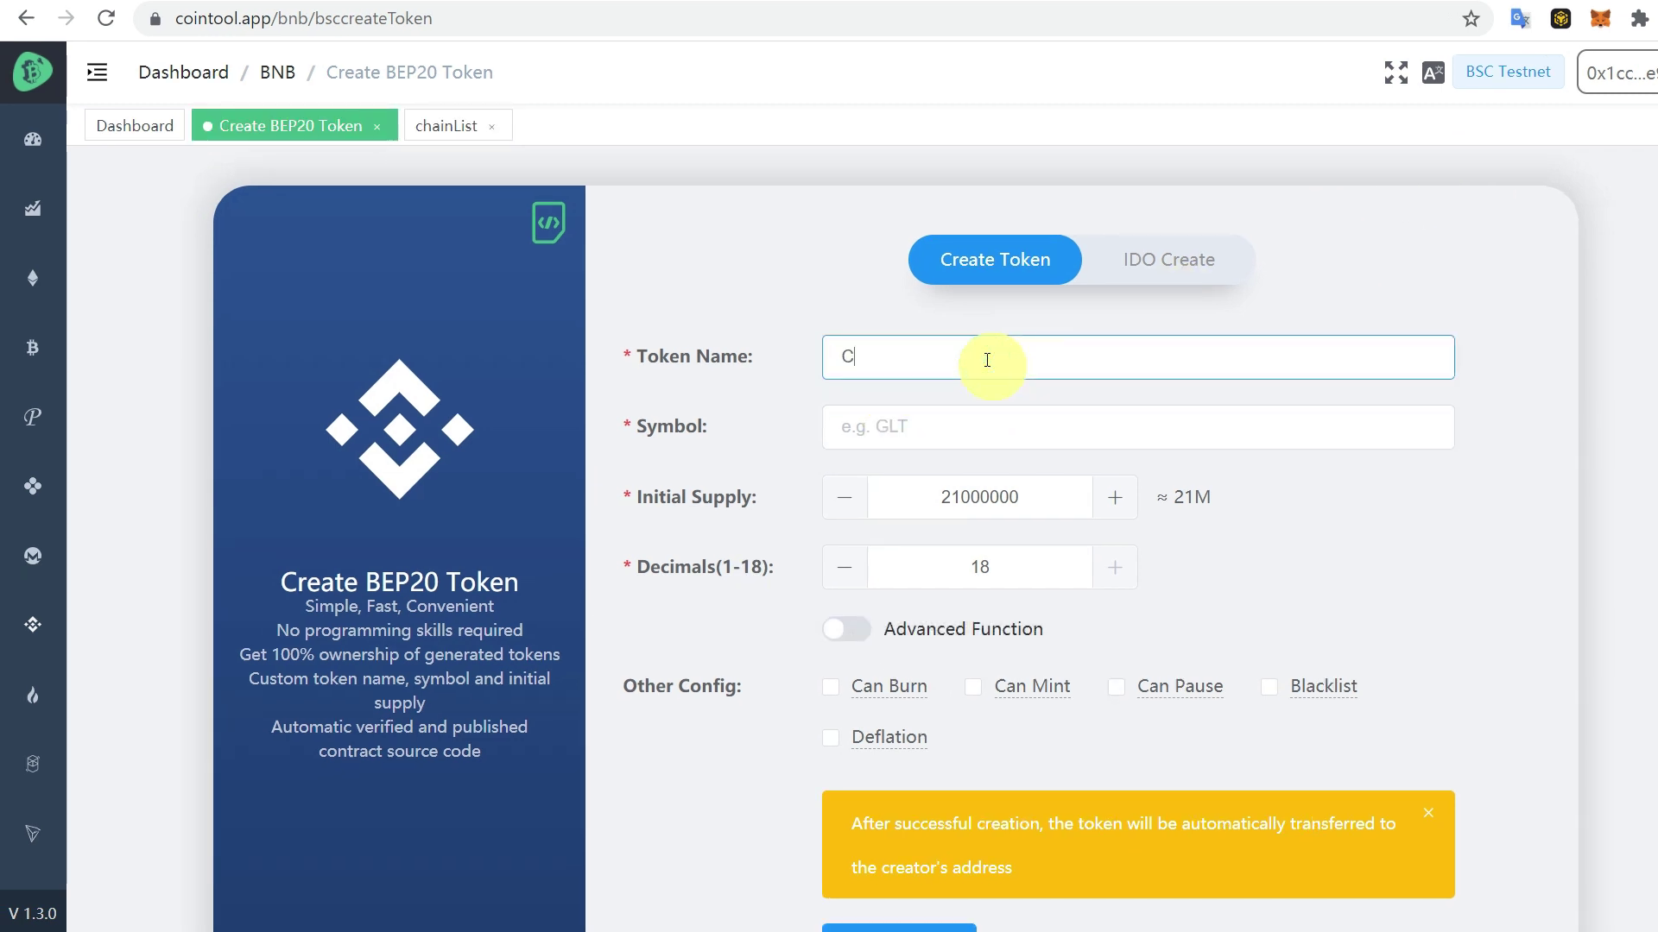
text(Cryp)
text(to Express)
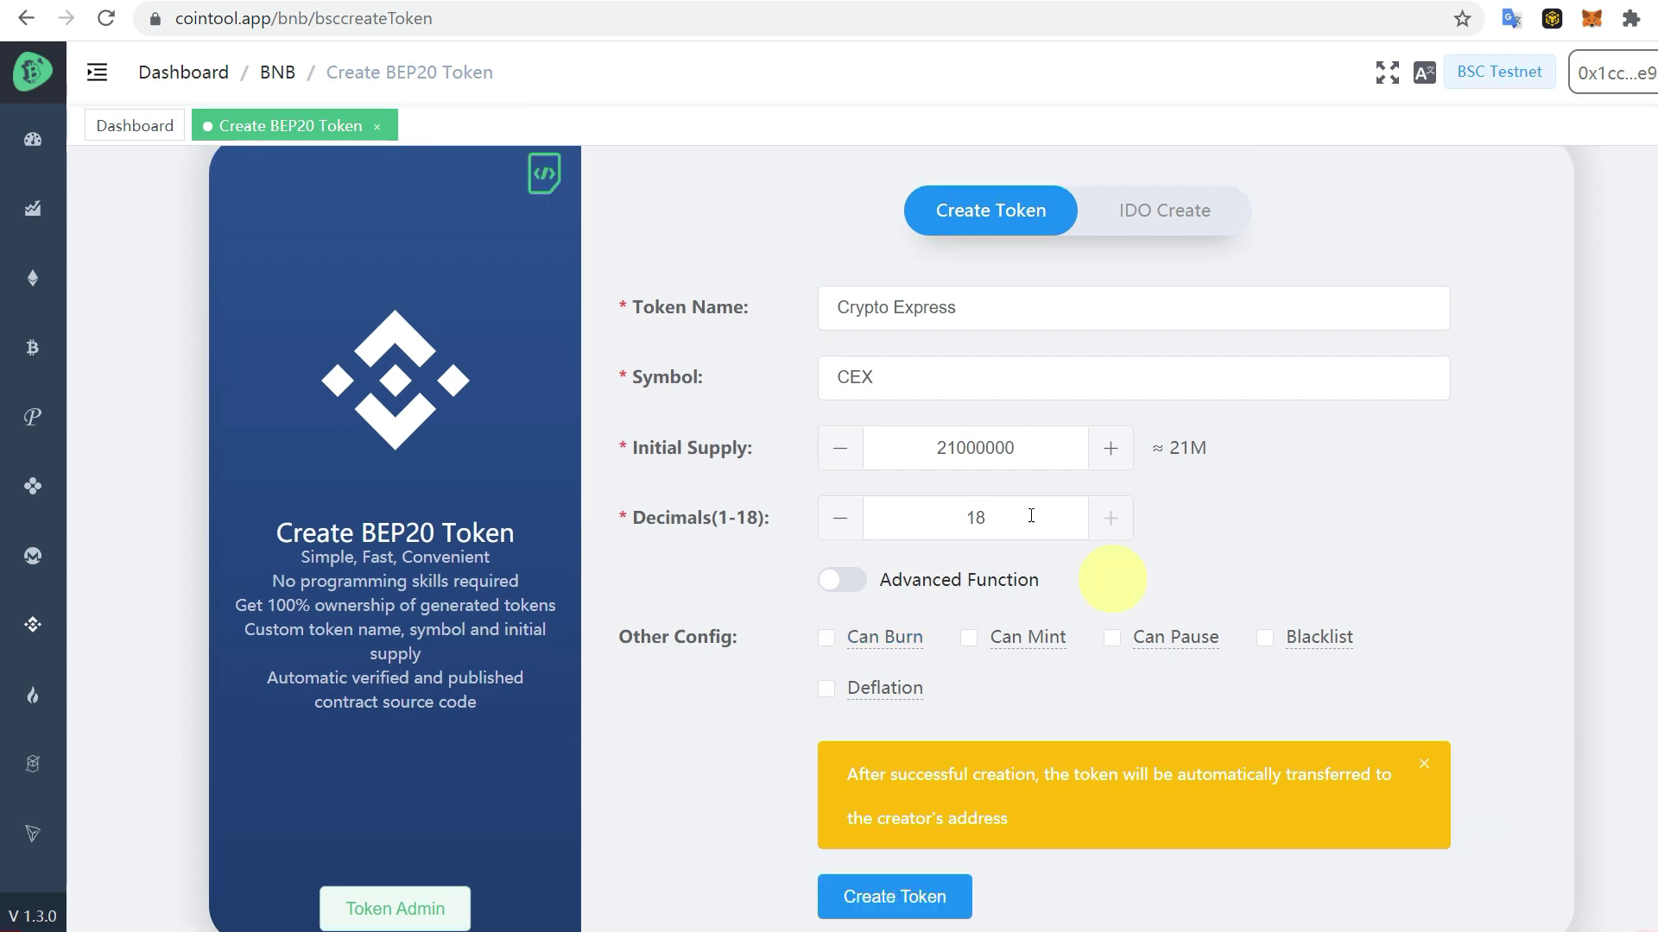
mouse_move(865, 649)
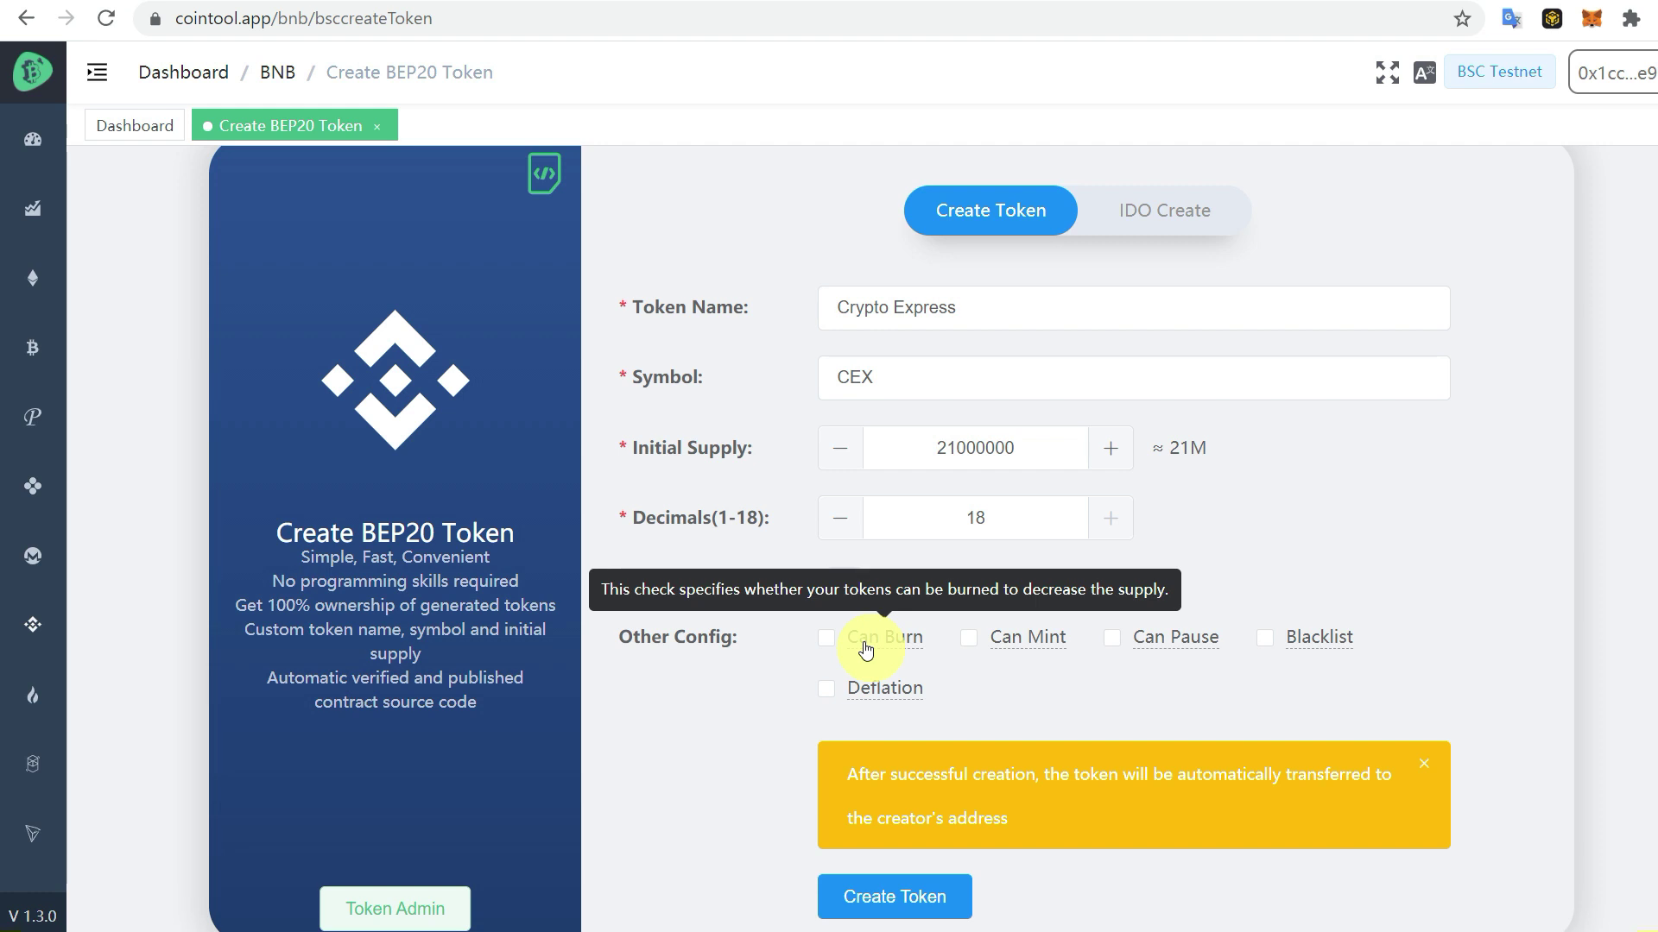
mouse_move(1031, 640)
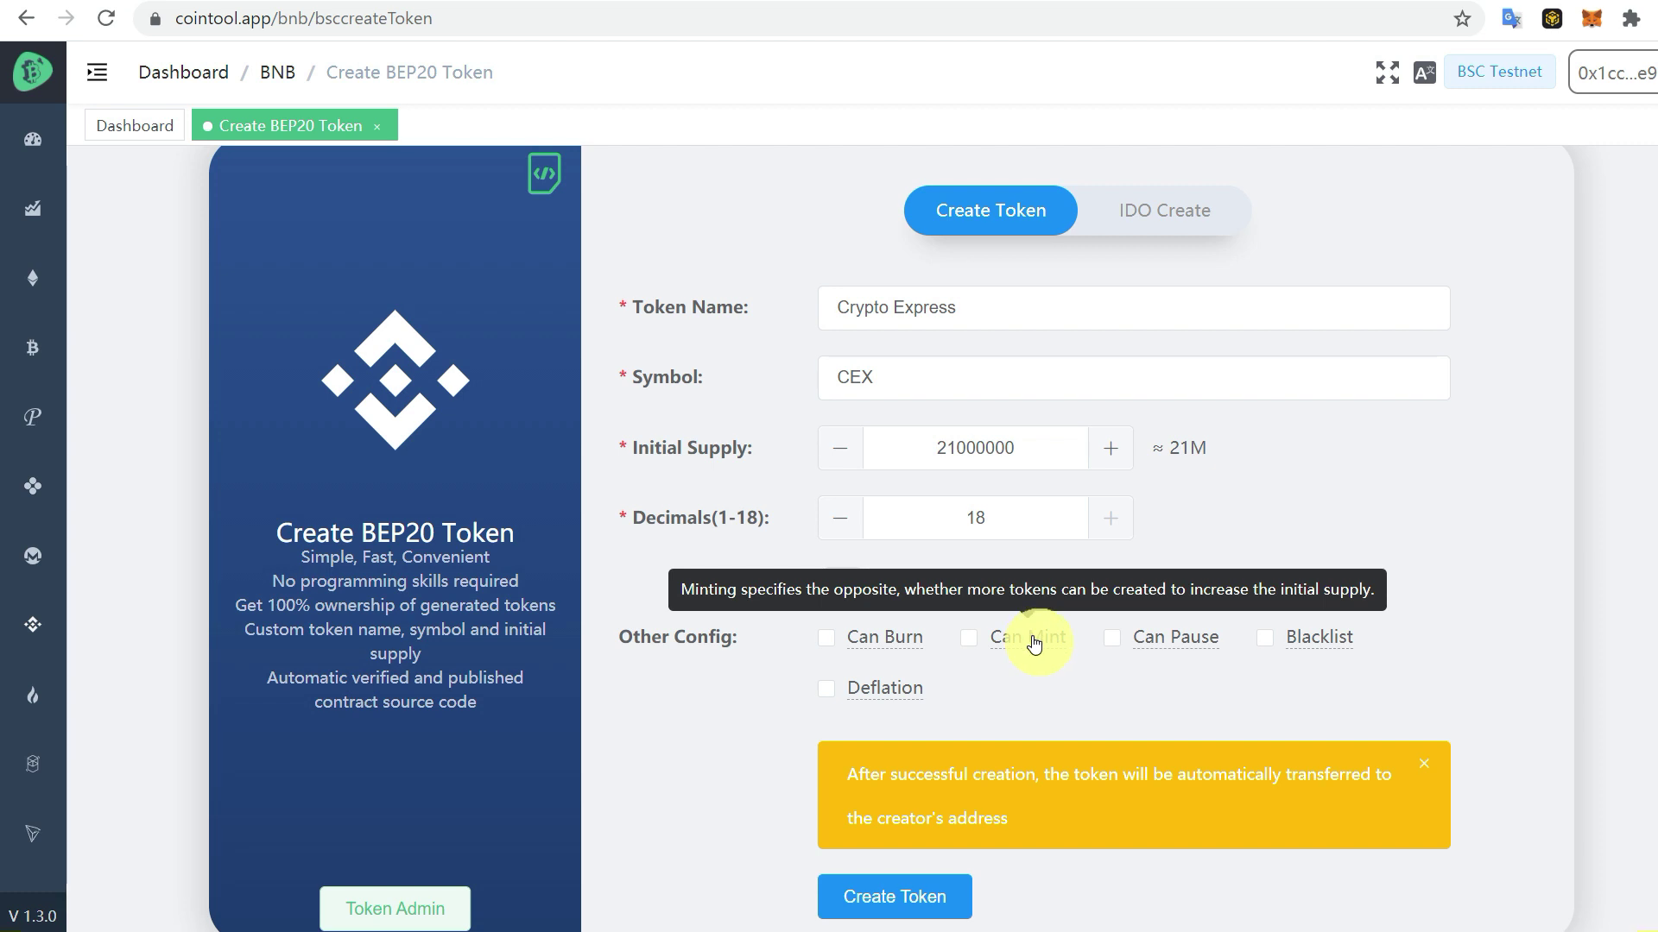
mouse_move(1172, 653)
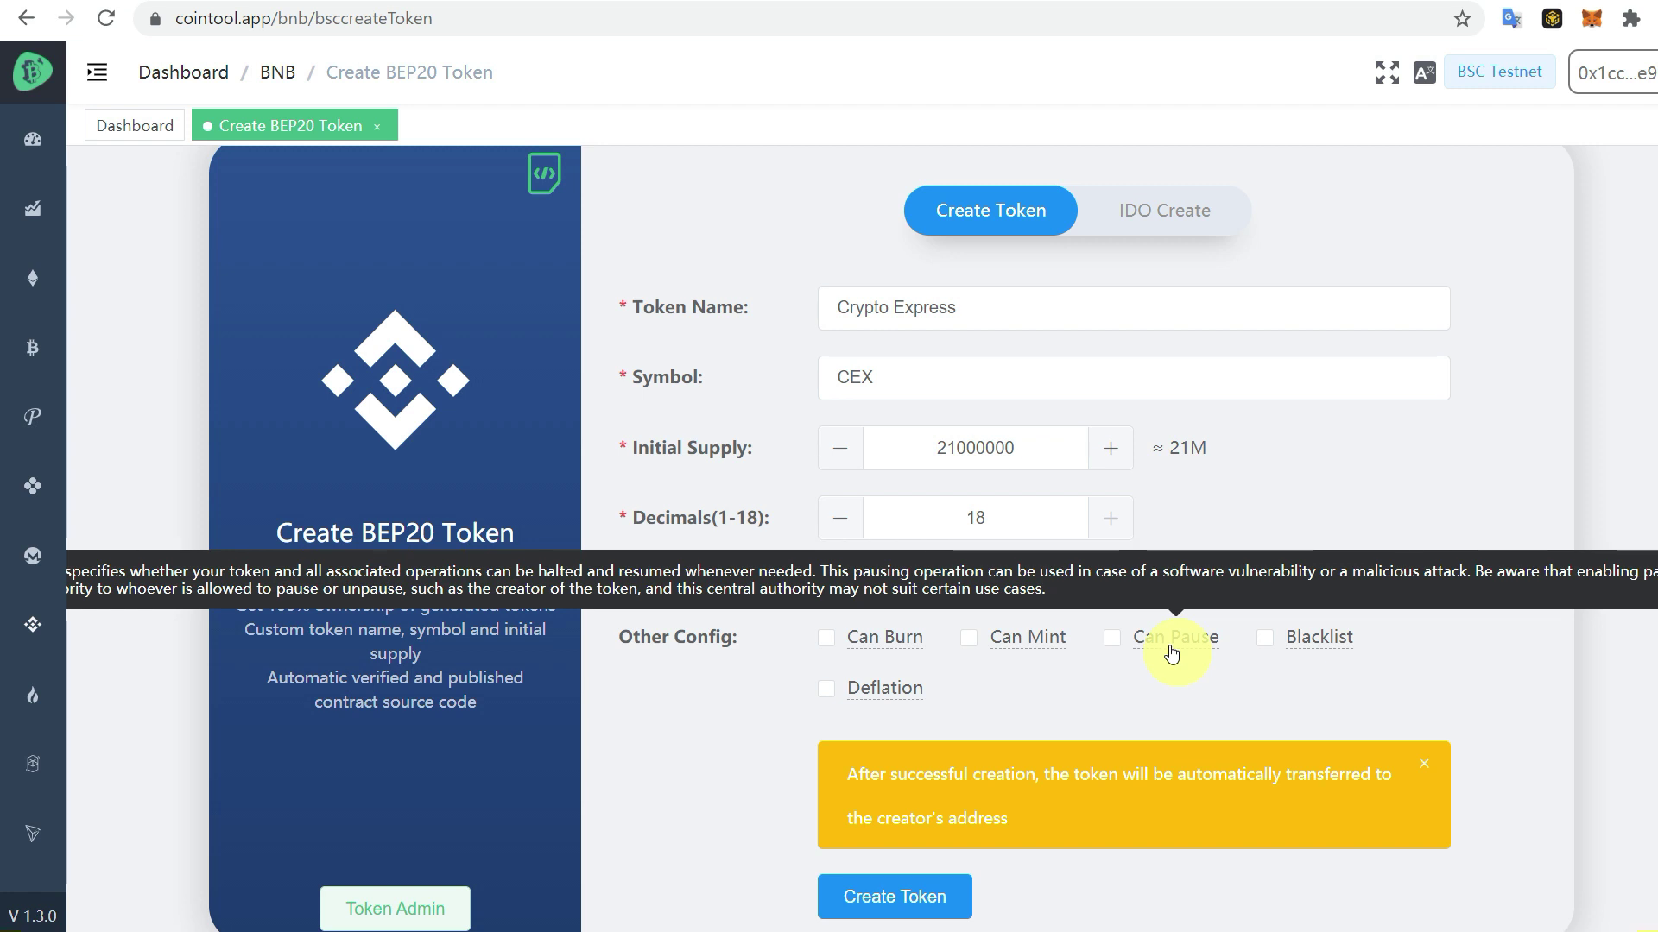
mouse_move(1322, 646)
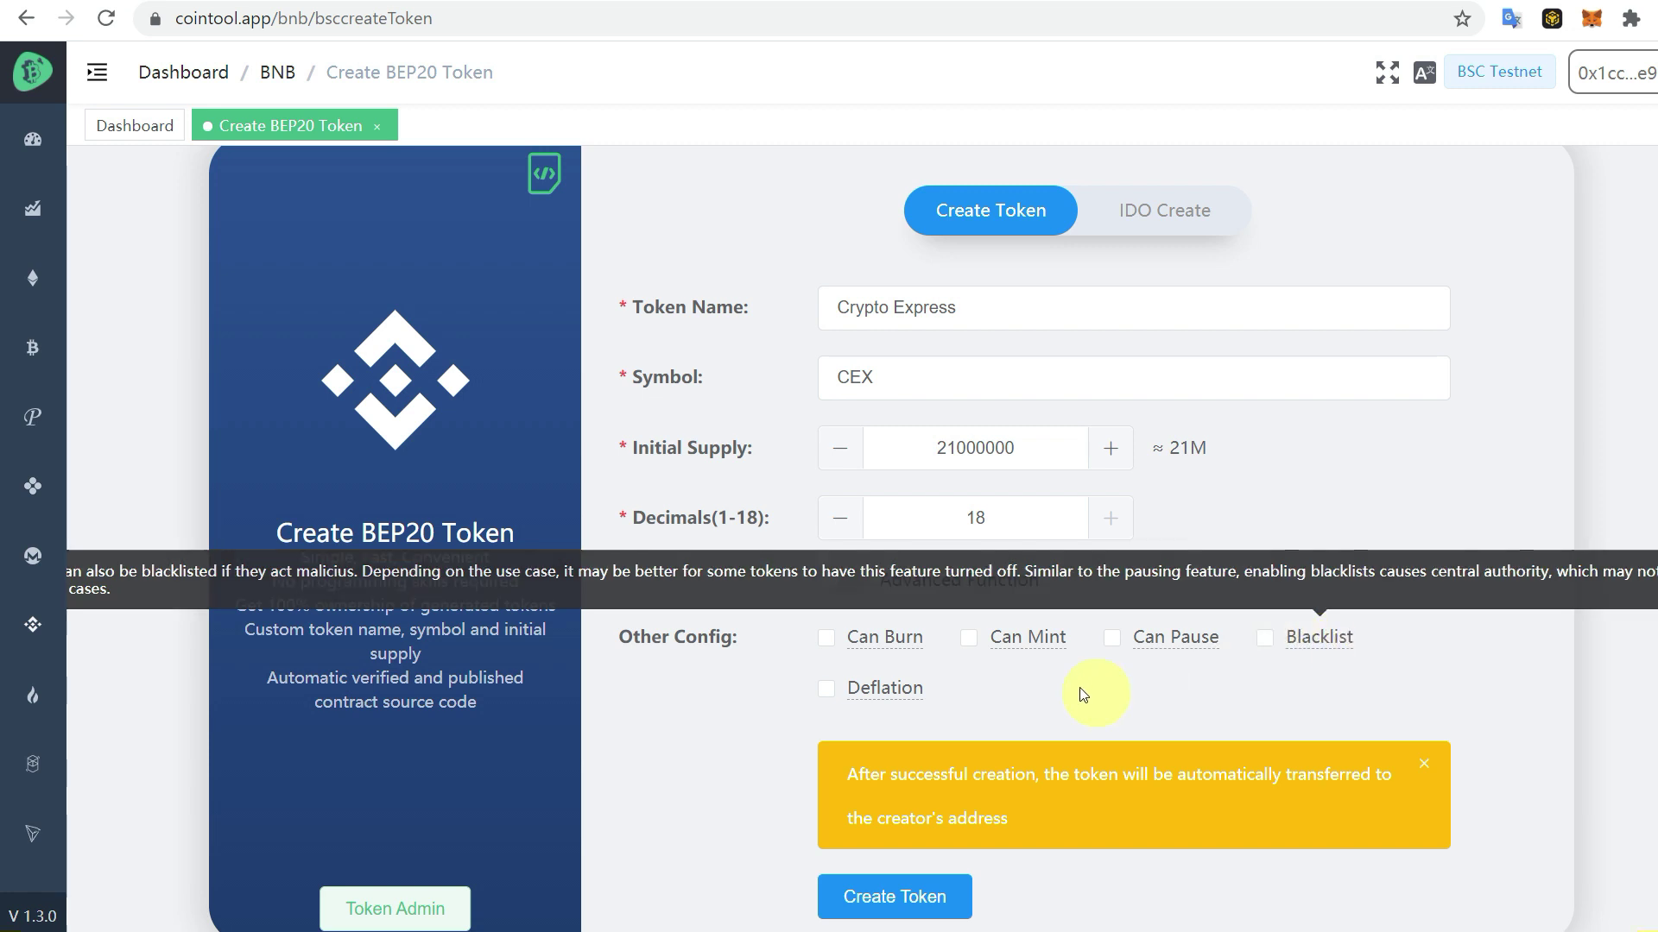
mouse_move(870, 698)
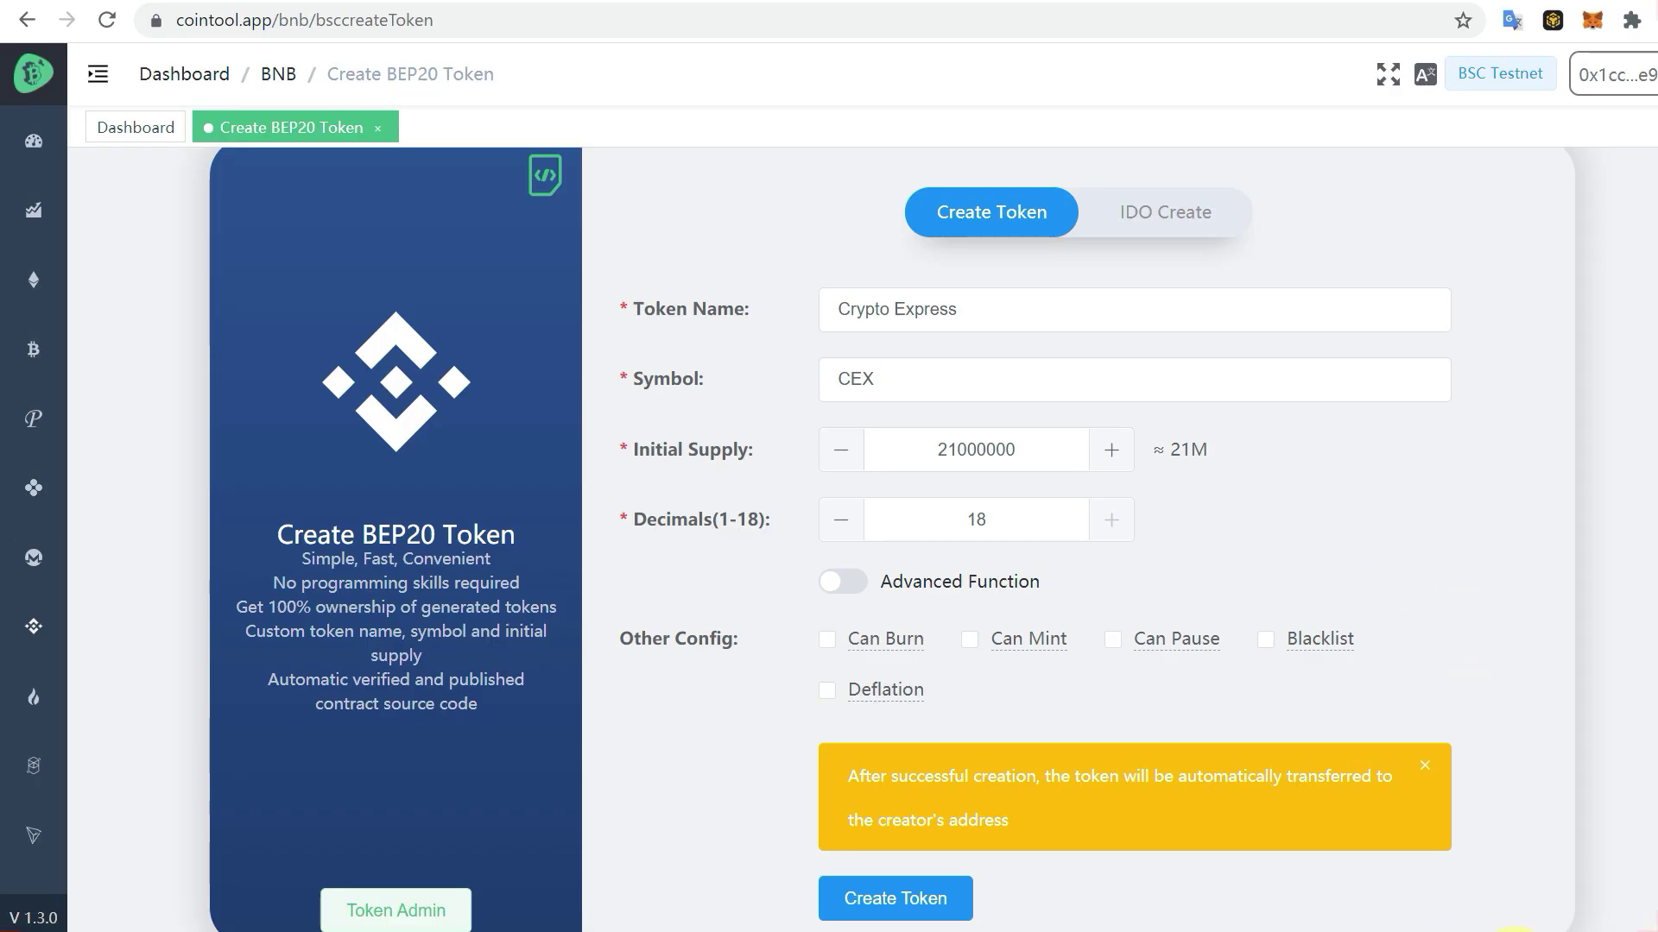
click(847, 585)
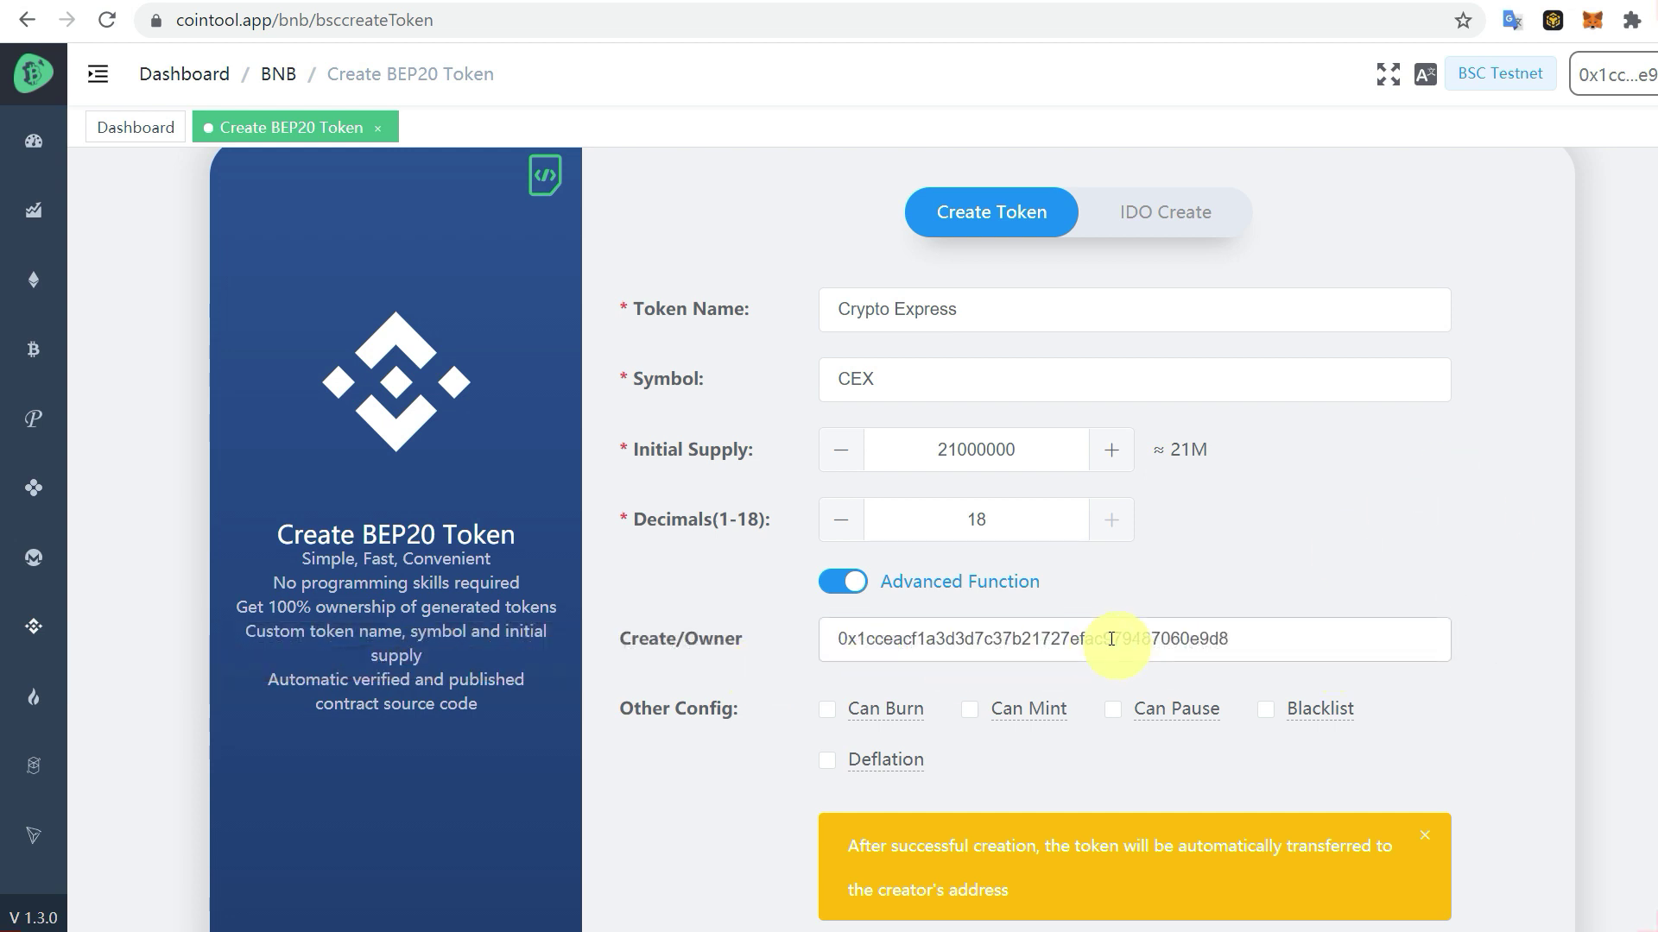
scroll(1119, 638, down, 2)
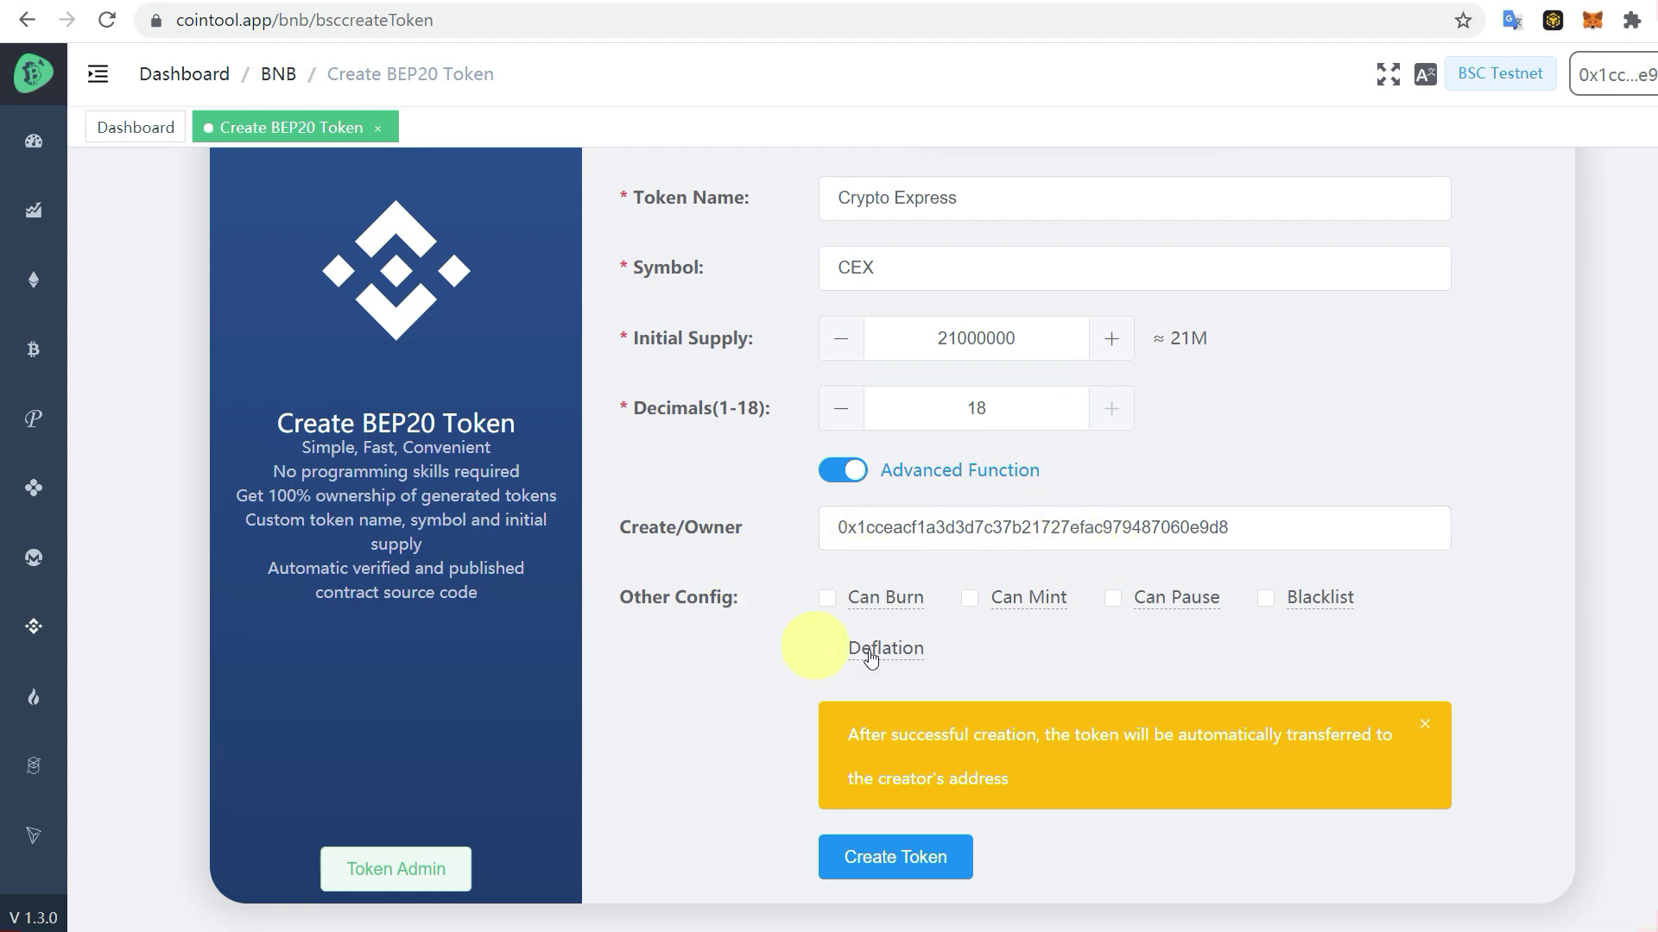
click(833, 476)
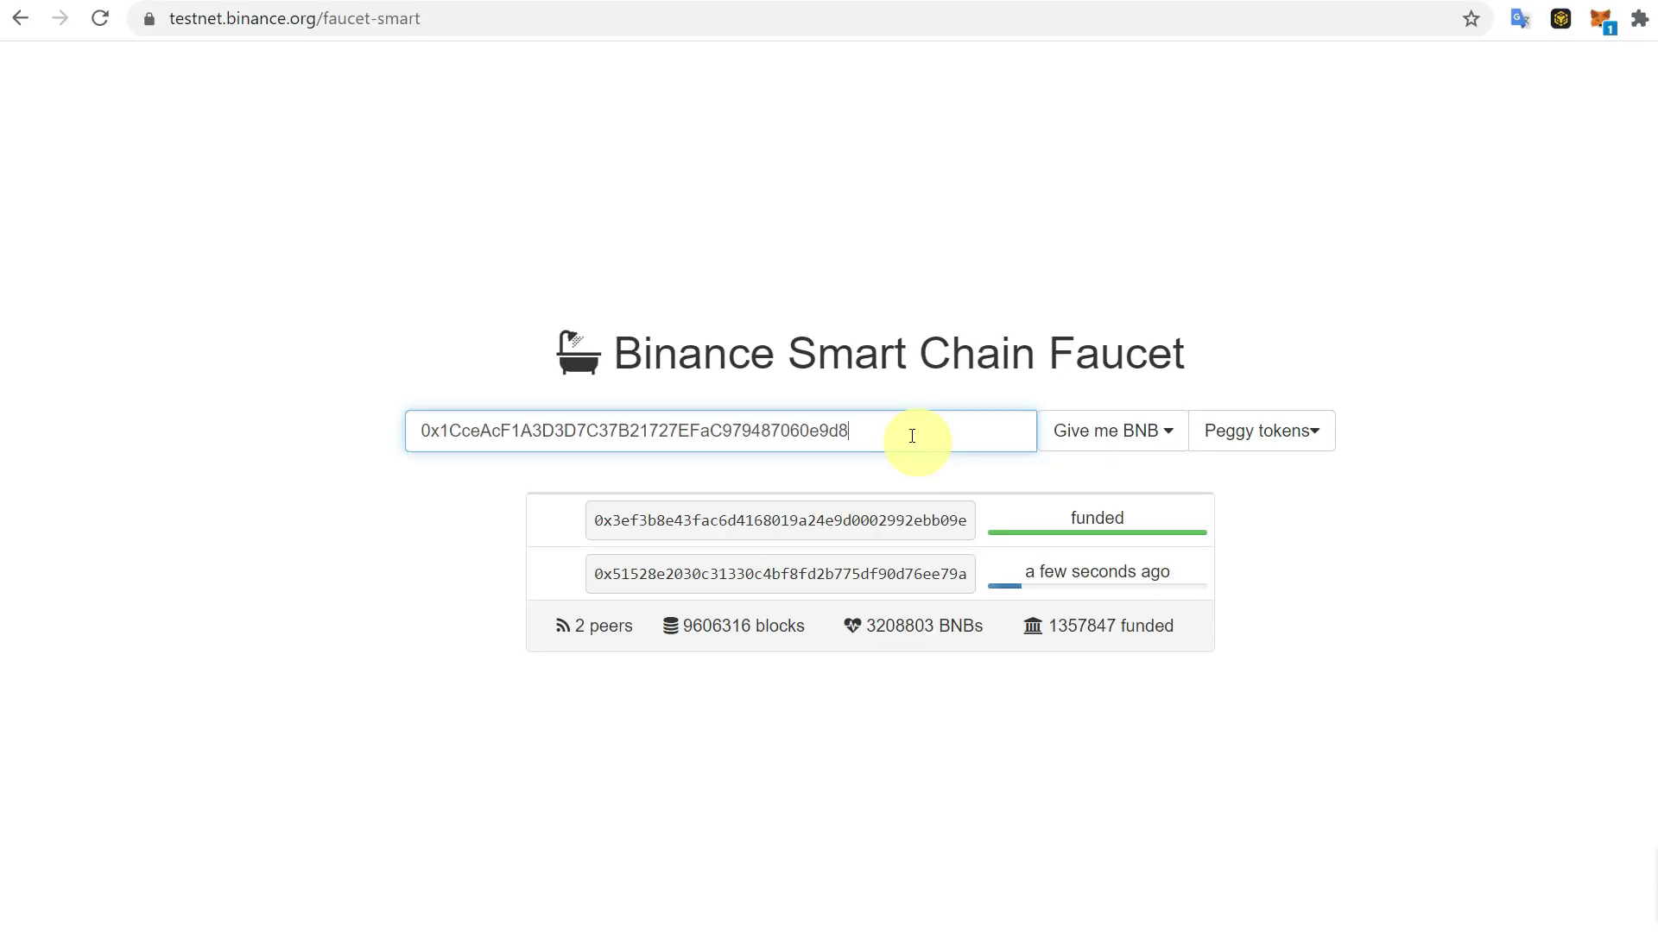
Step: Request 1 test BNB from the faucet, then check the pending deployment in MetaMask
click(1164, 466)
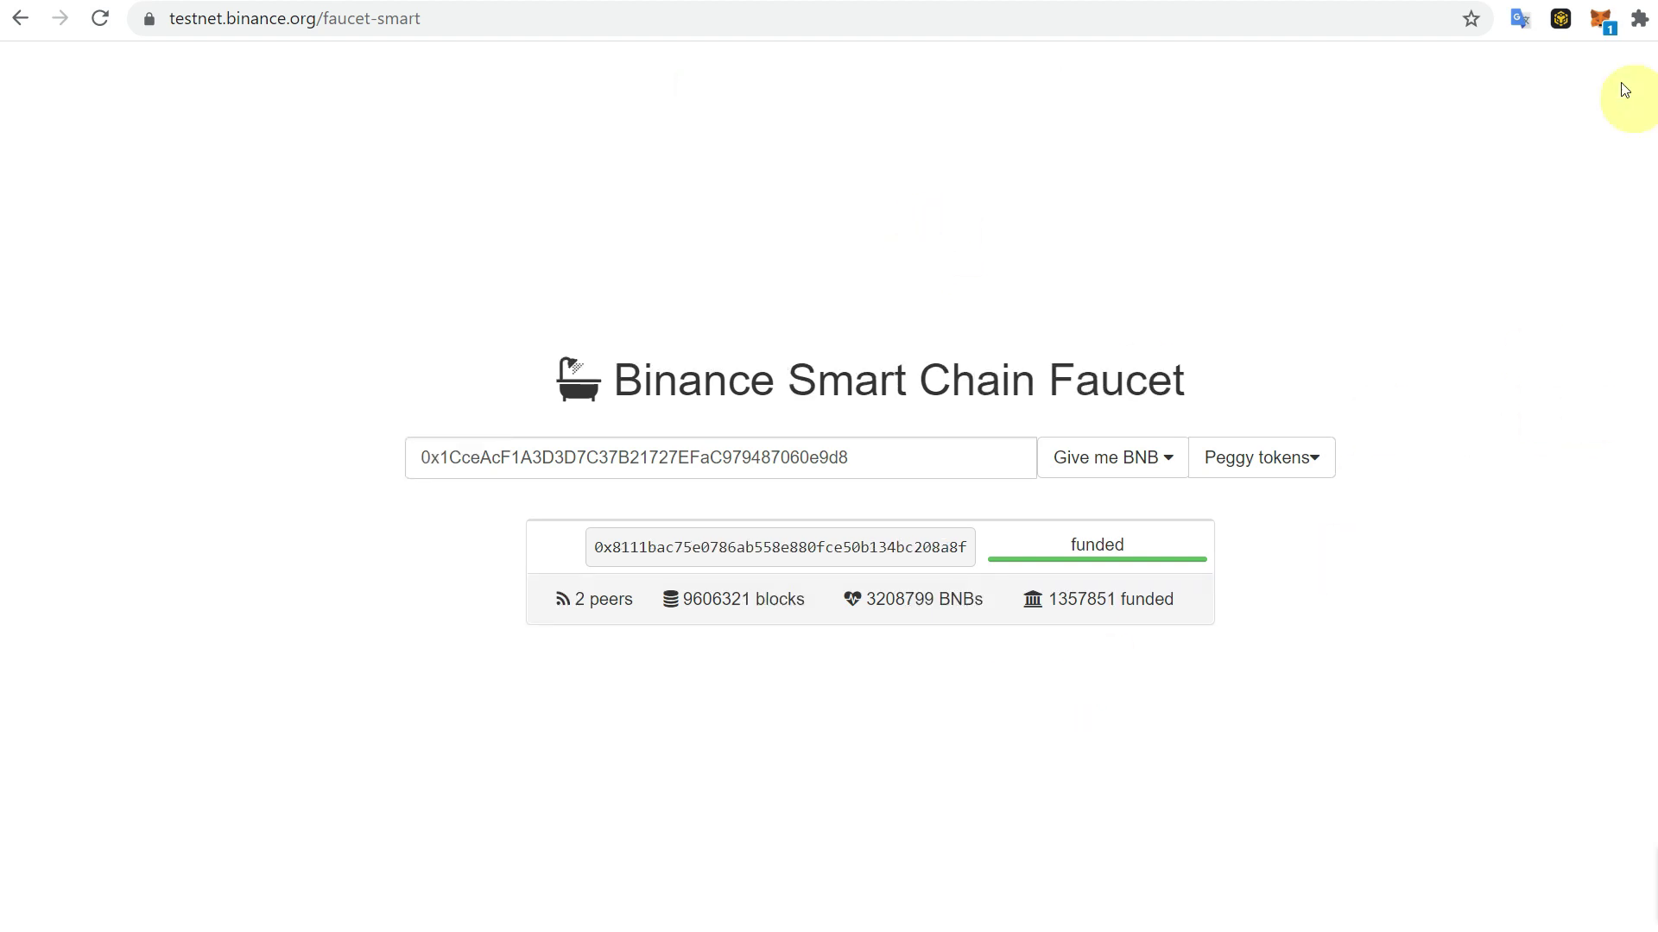
click(1608, 19)
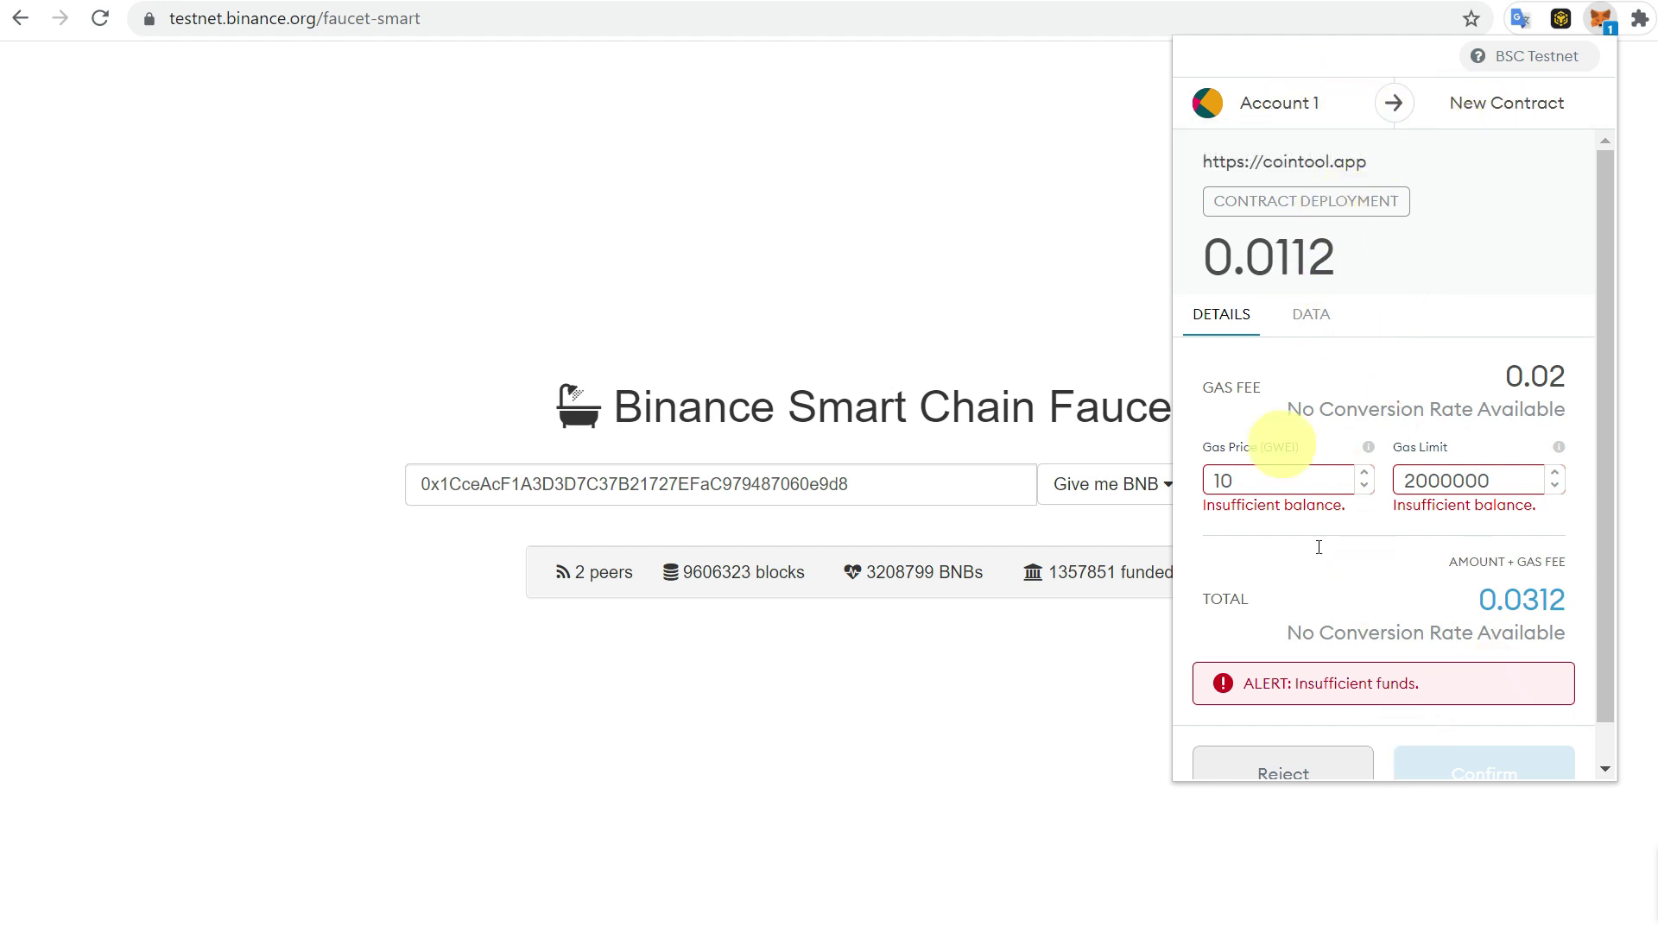
Step: Reject the underfunded contract deployment in MetaMask and close the wallet showing 1 TBNB
scroll(1372, 606, down, 1)
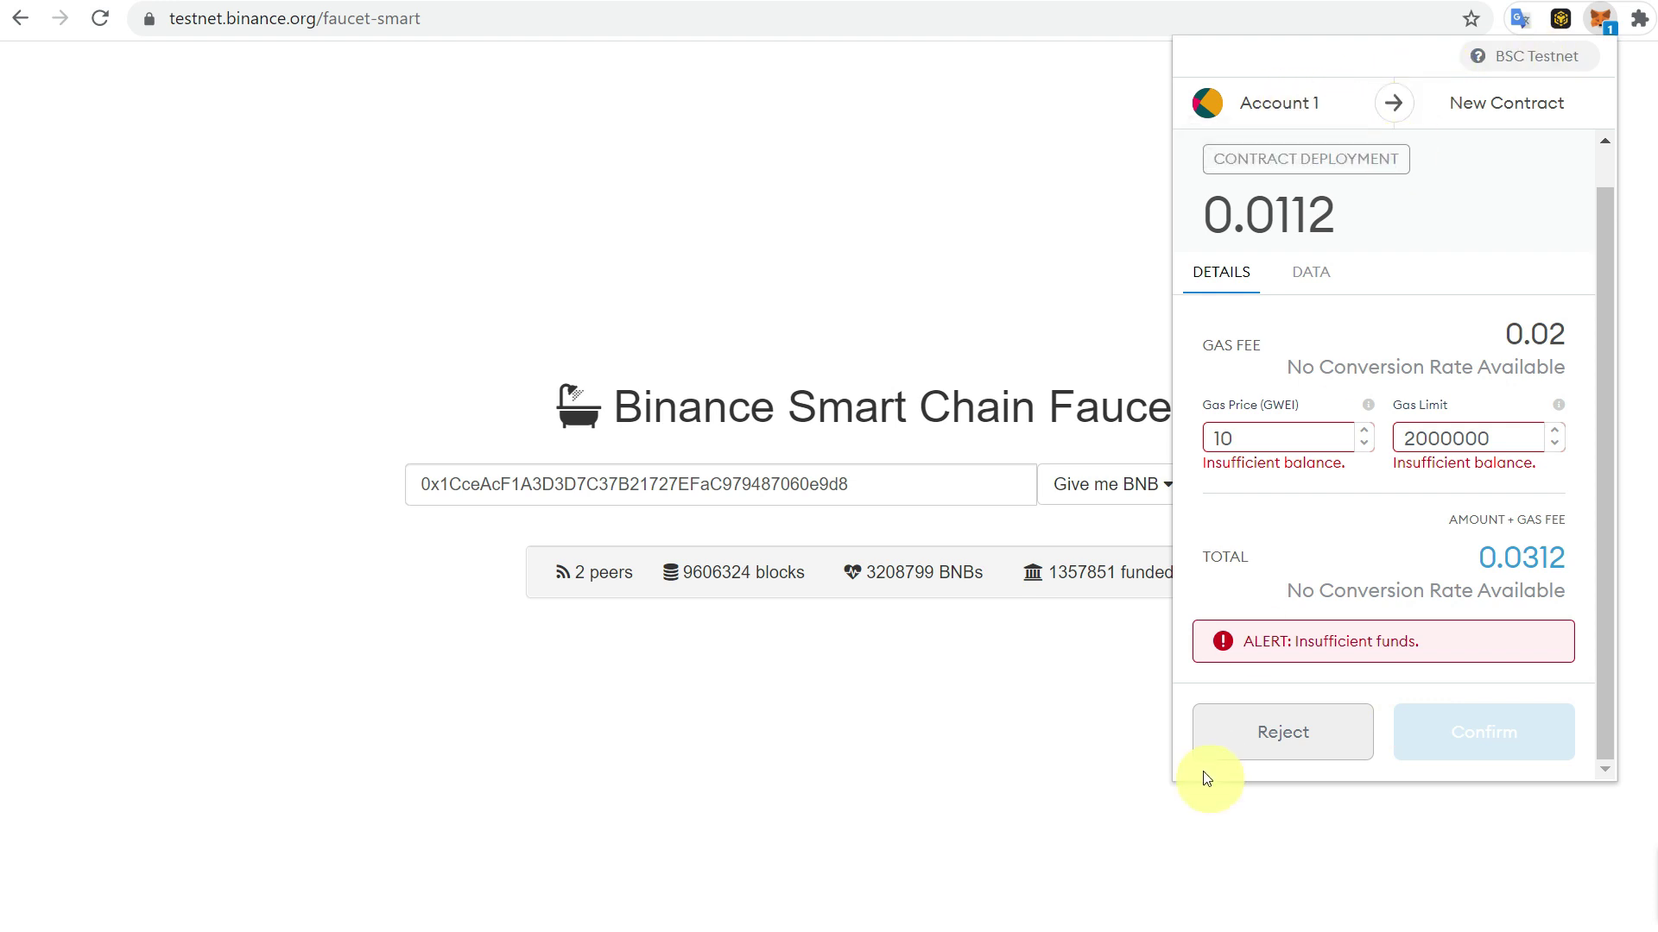
click(1251, 733)
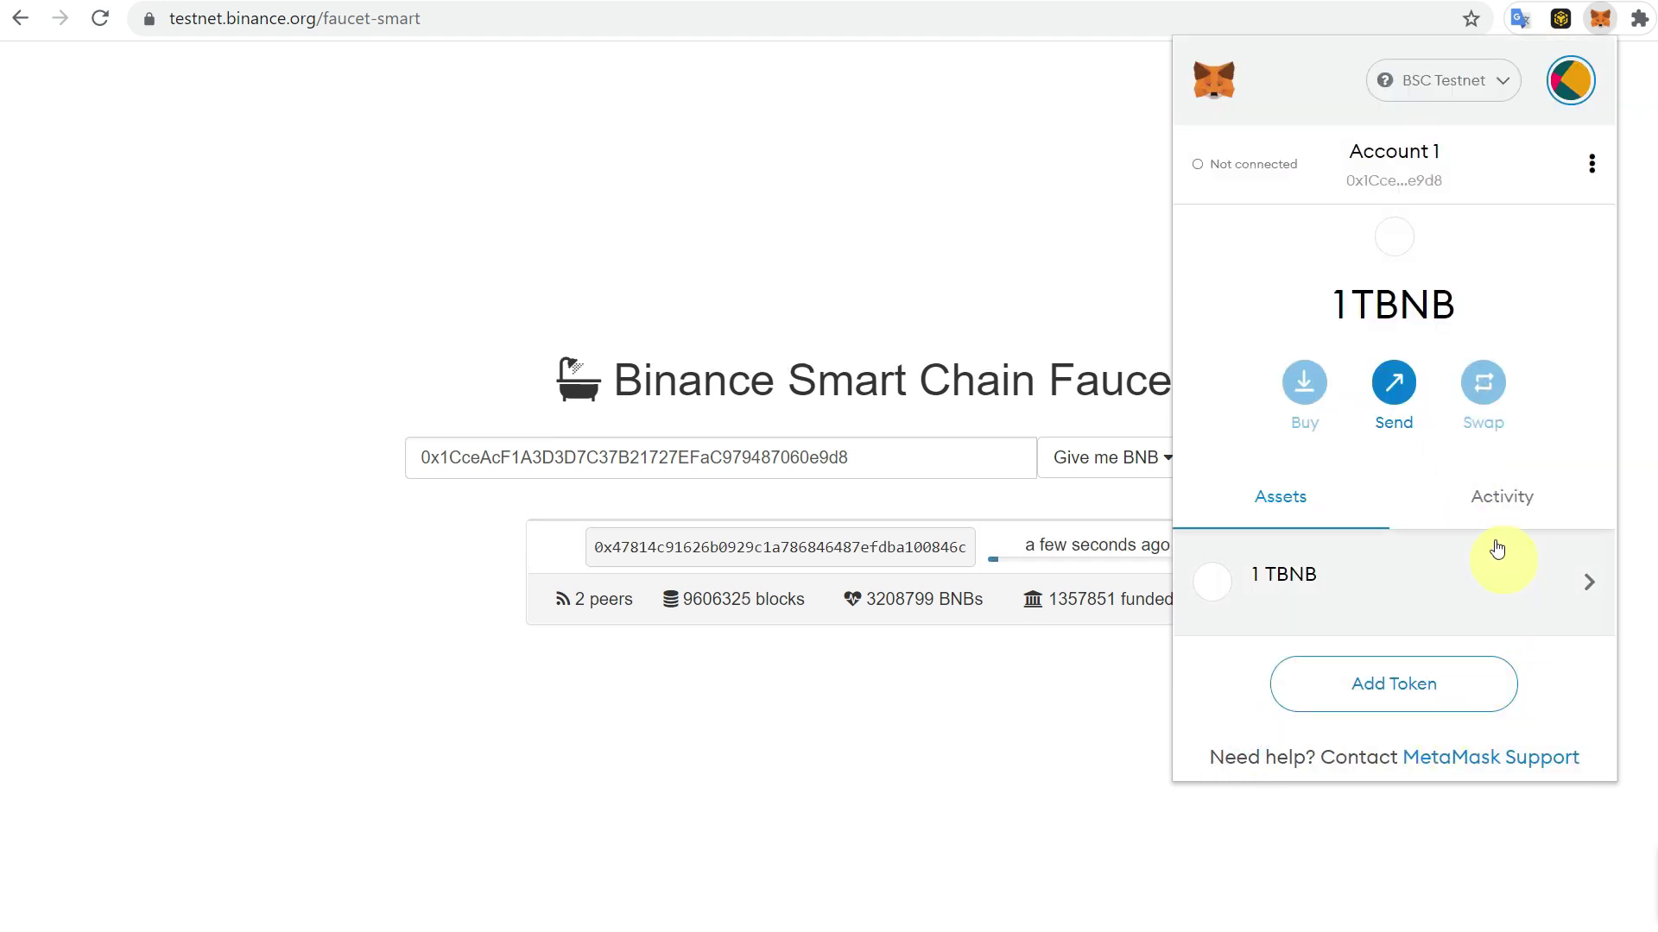
click(1596, 32)
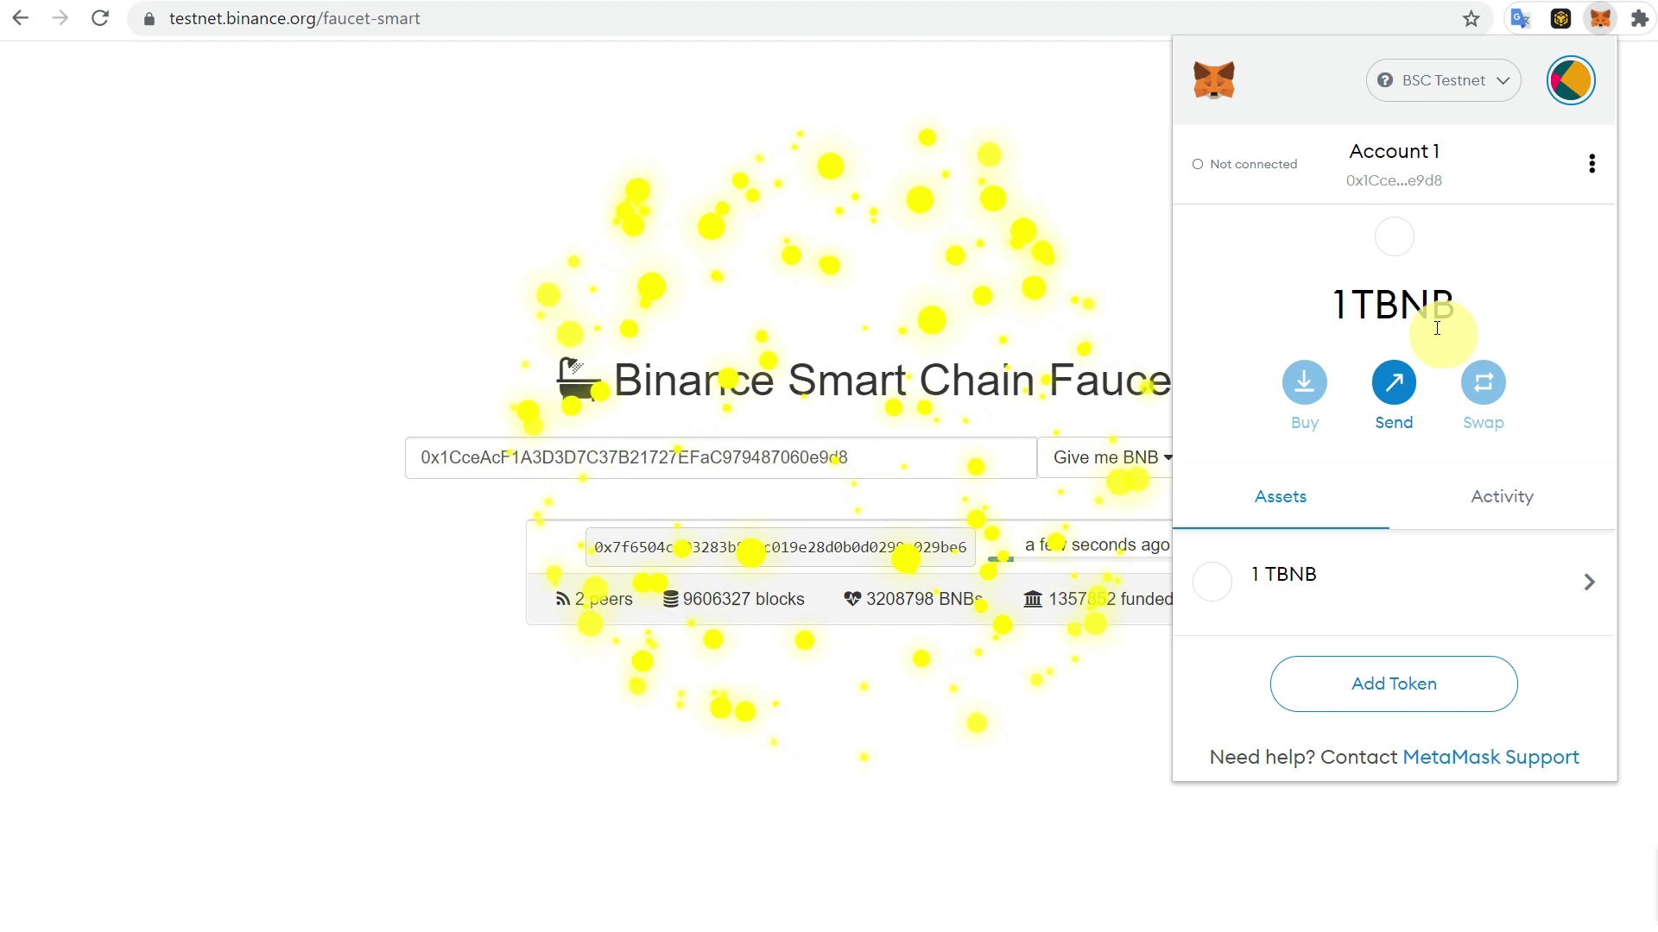
Step: Submit the burnable Crypto Express (CEX) token and confirm its deployment in MetaMask
click(173, 5)
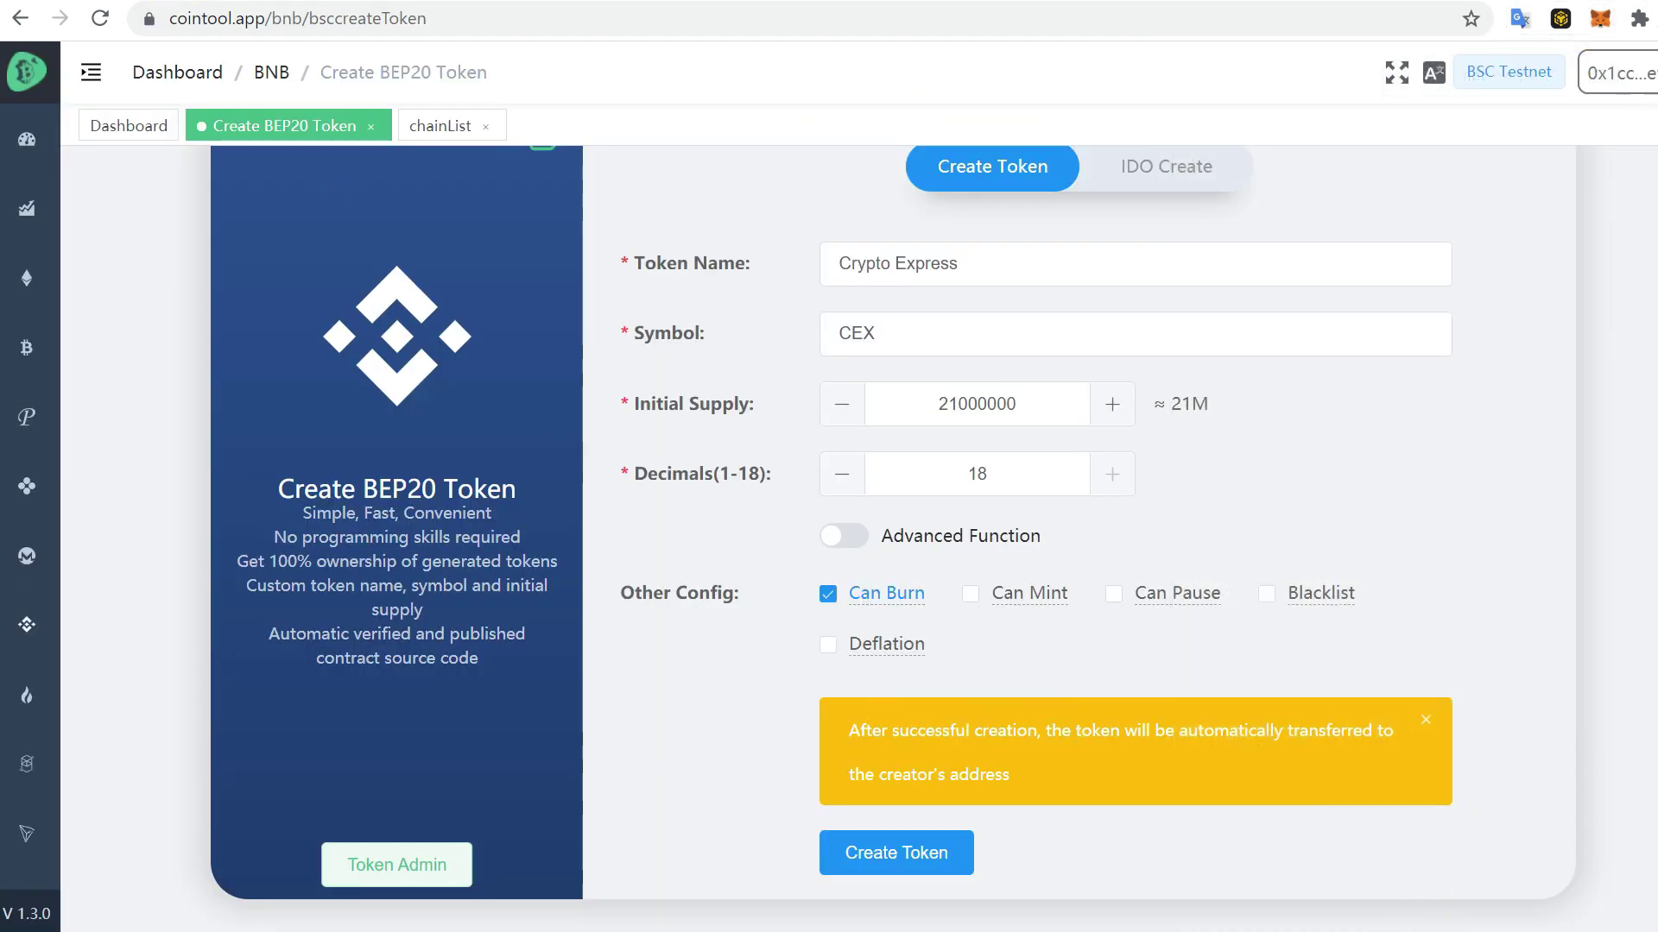
click(891, 867)
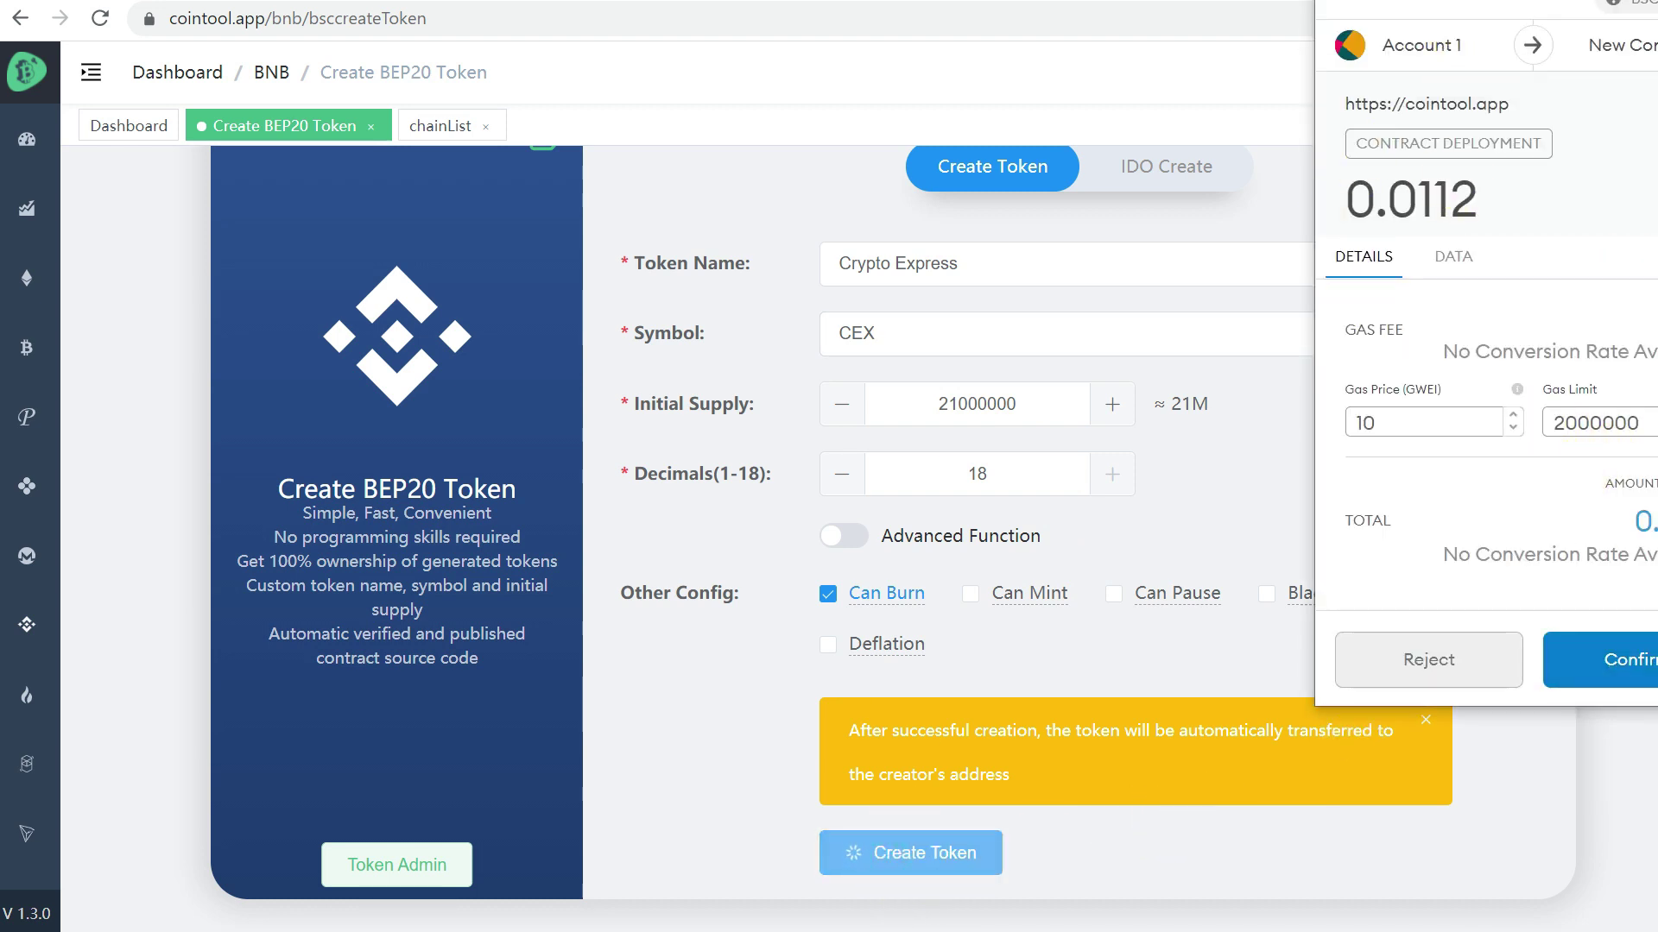
drag(1438, 0, 1380, 12)
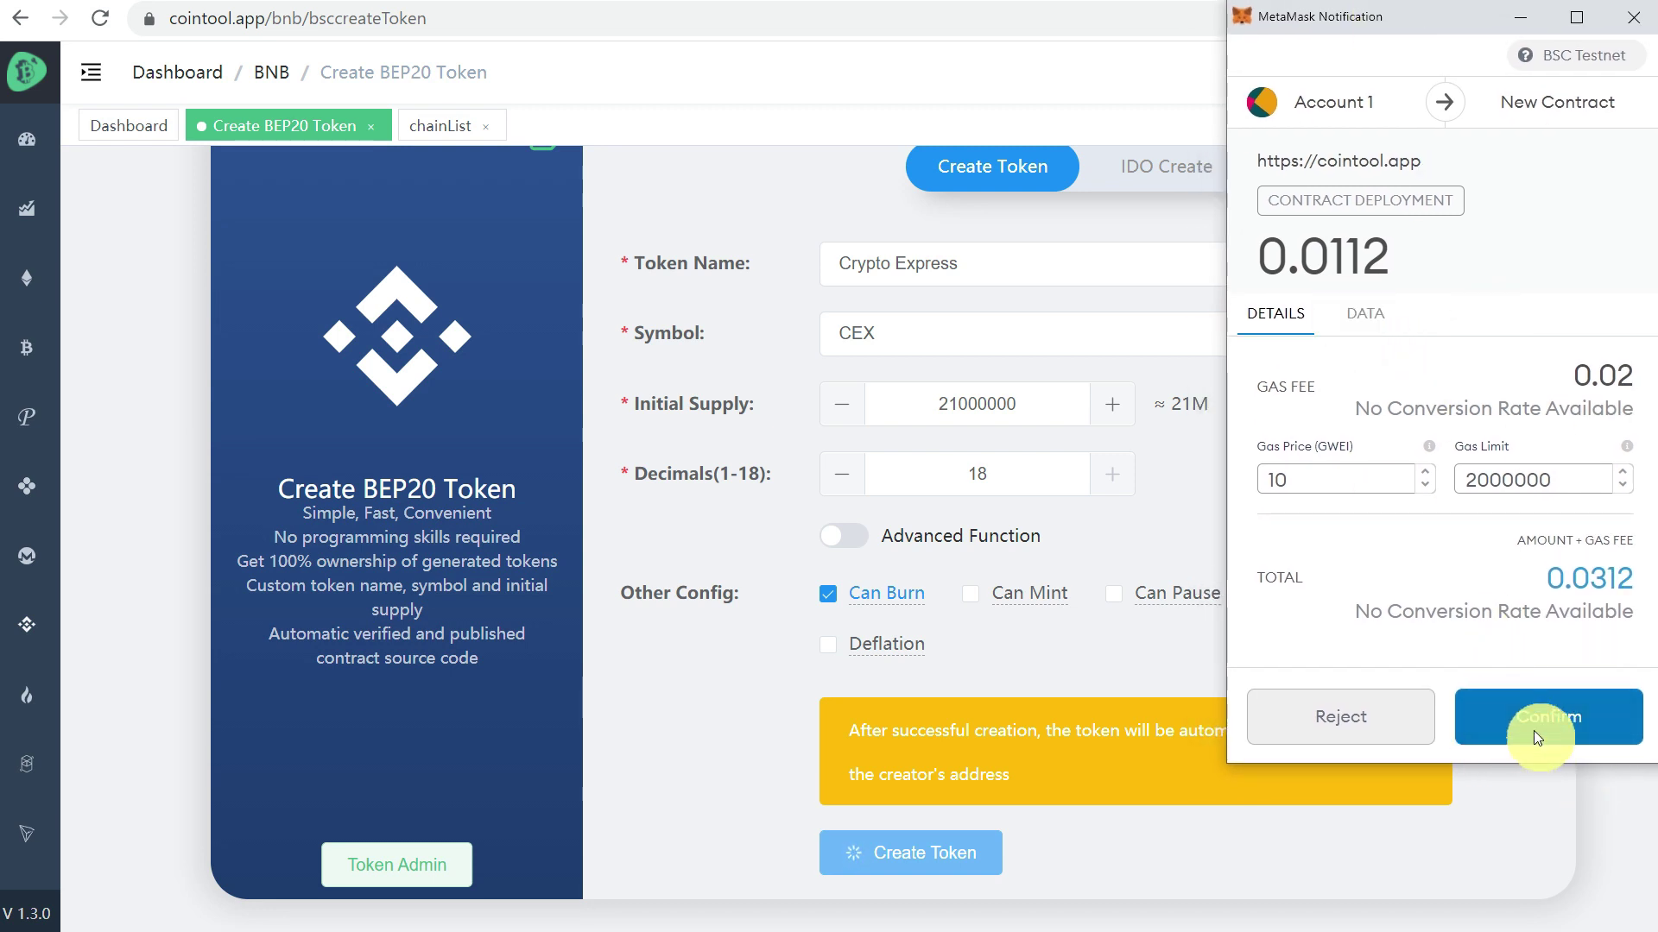
drag(1462, 18, 1448, 19)
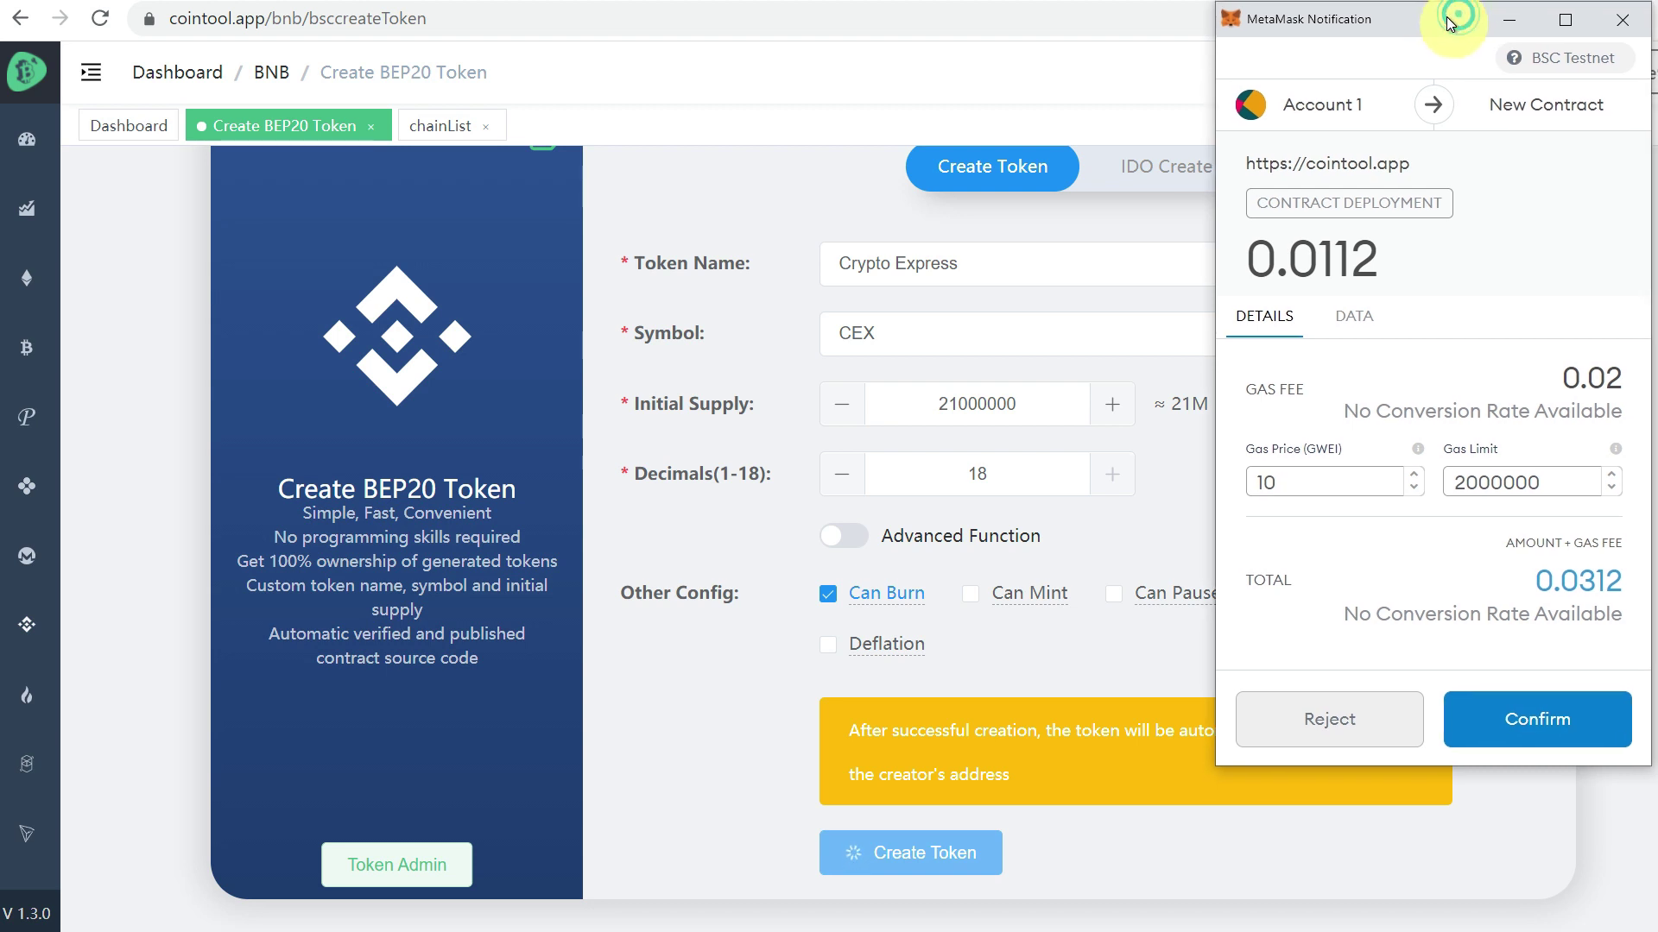
click(1517, 725)
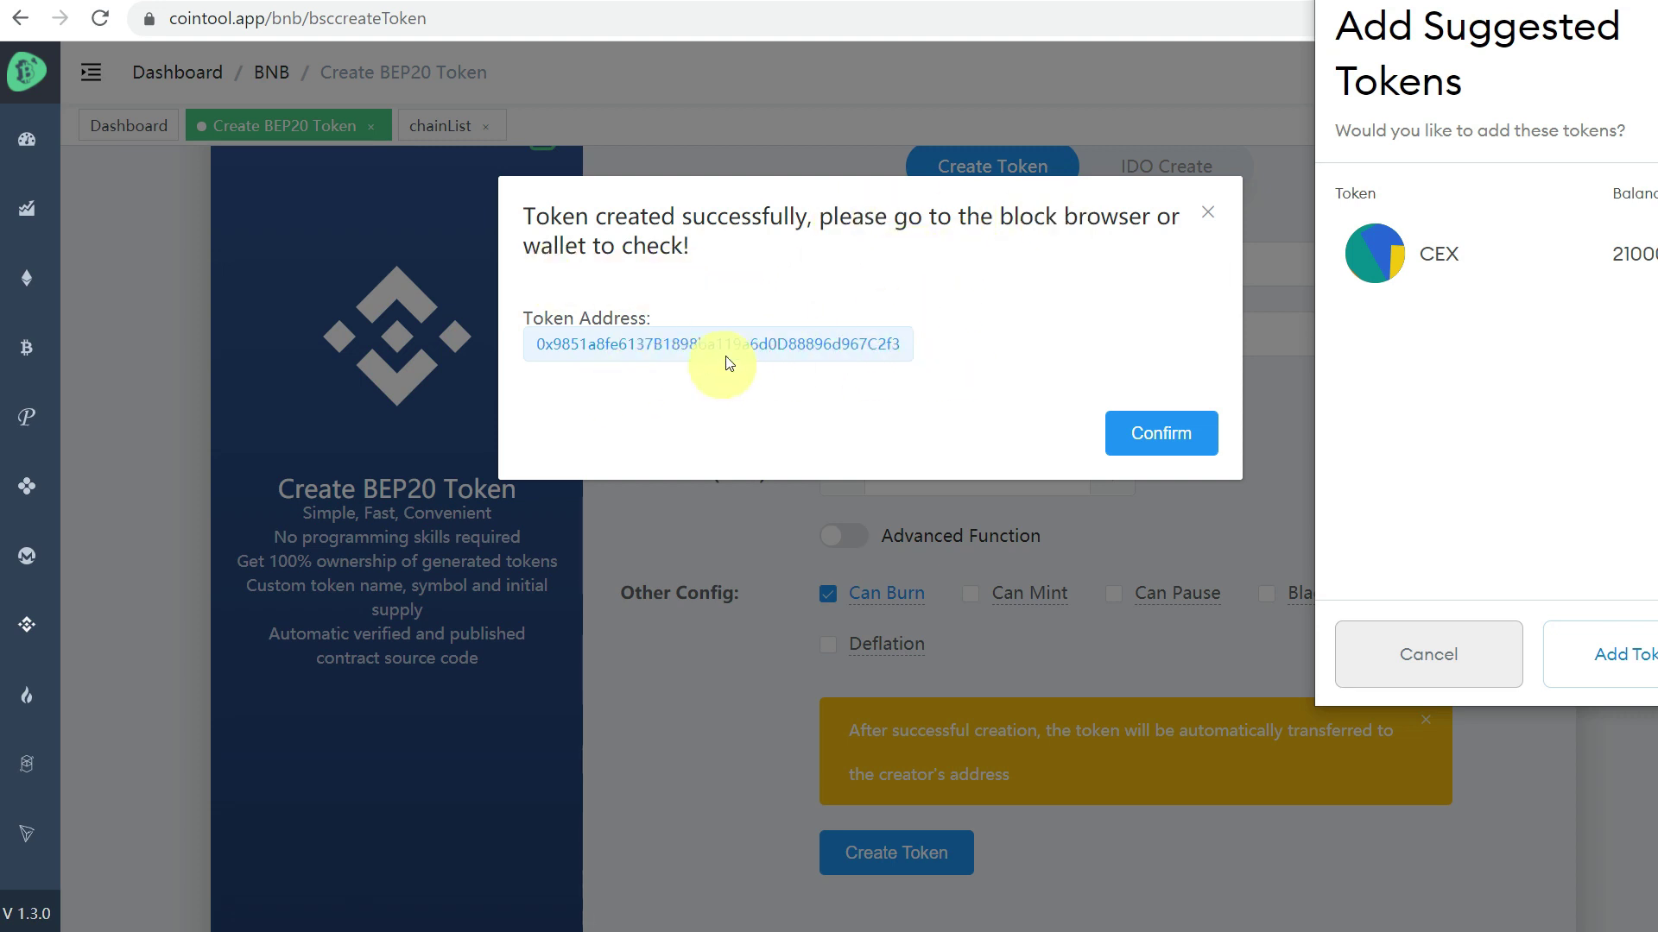
Step: Accept adding CEX to MetaMask and check the 21000000 CEX balance
drag(1484, 0, 1472, 2)
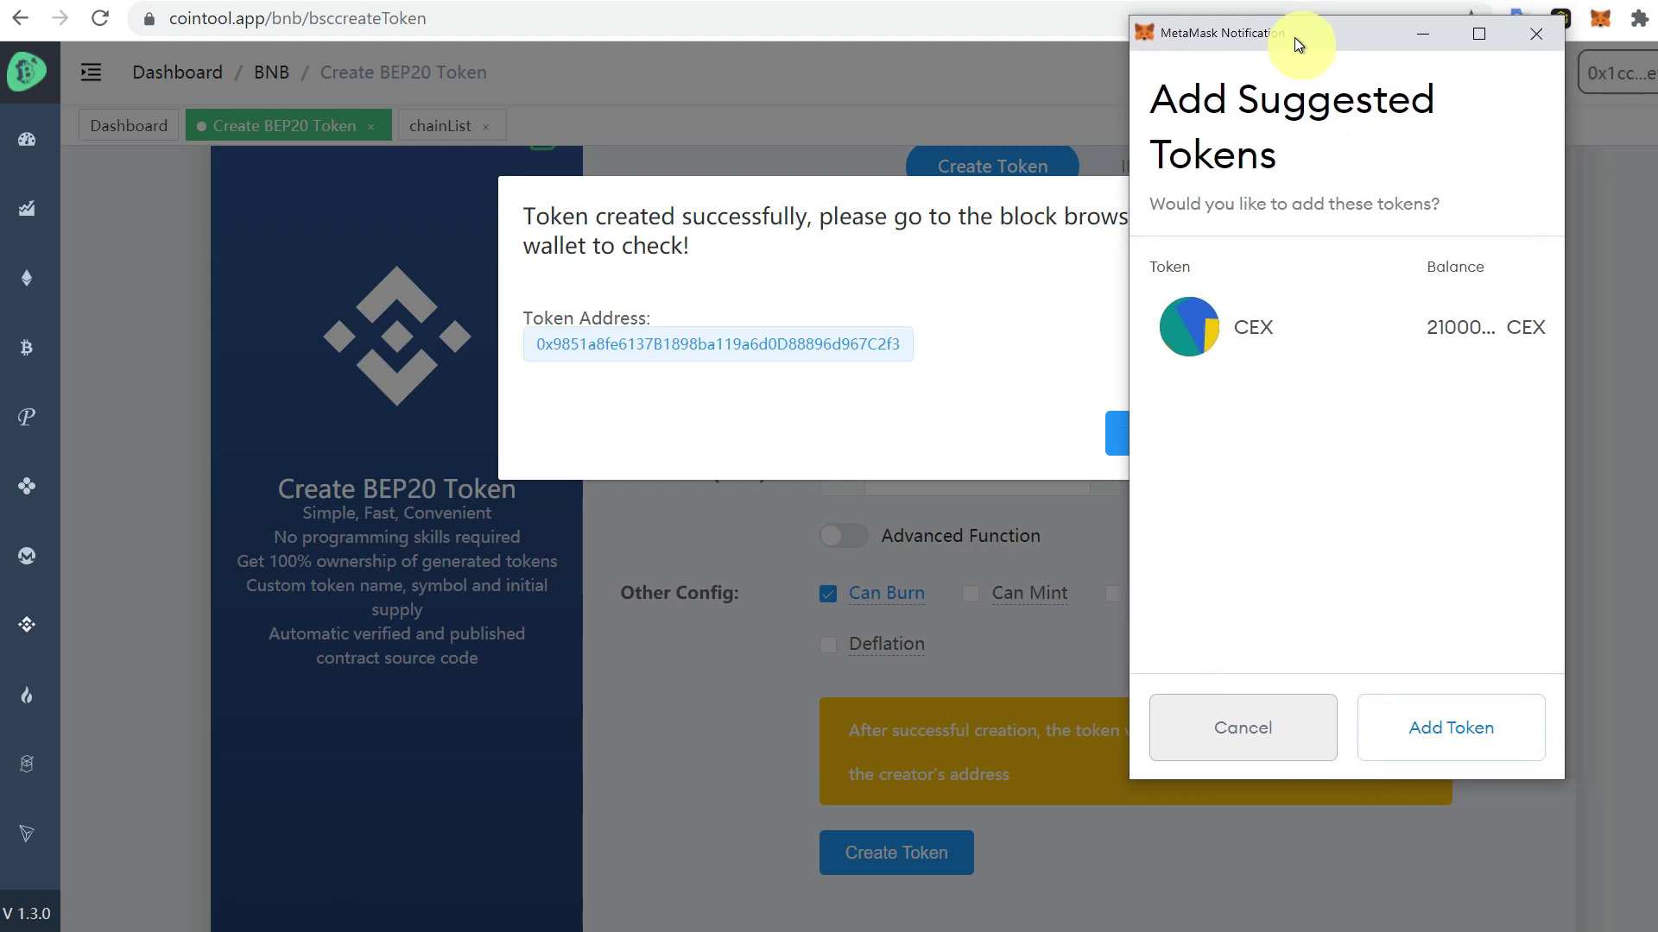
drag(1297, 43, 1366, 42)
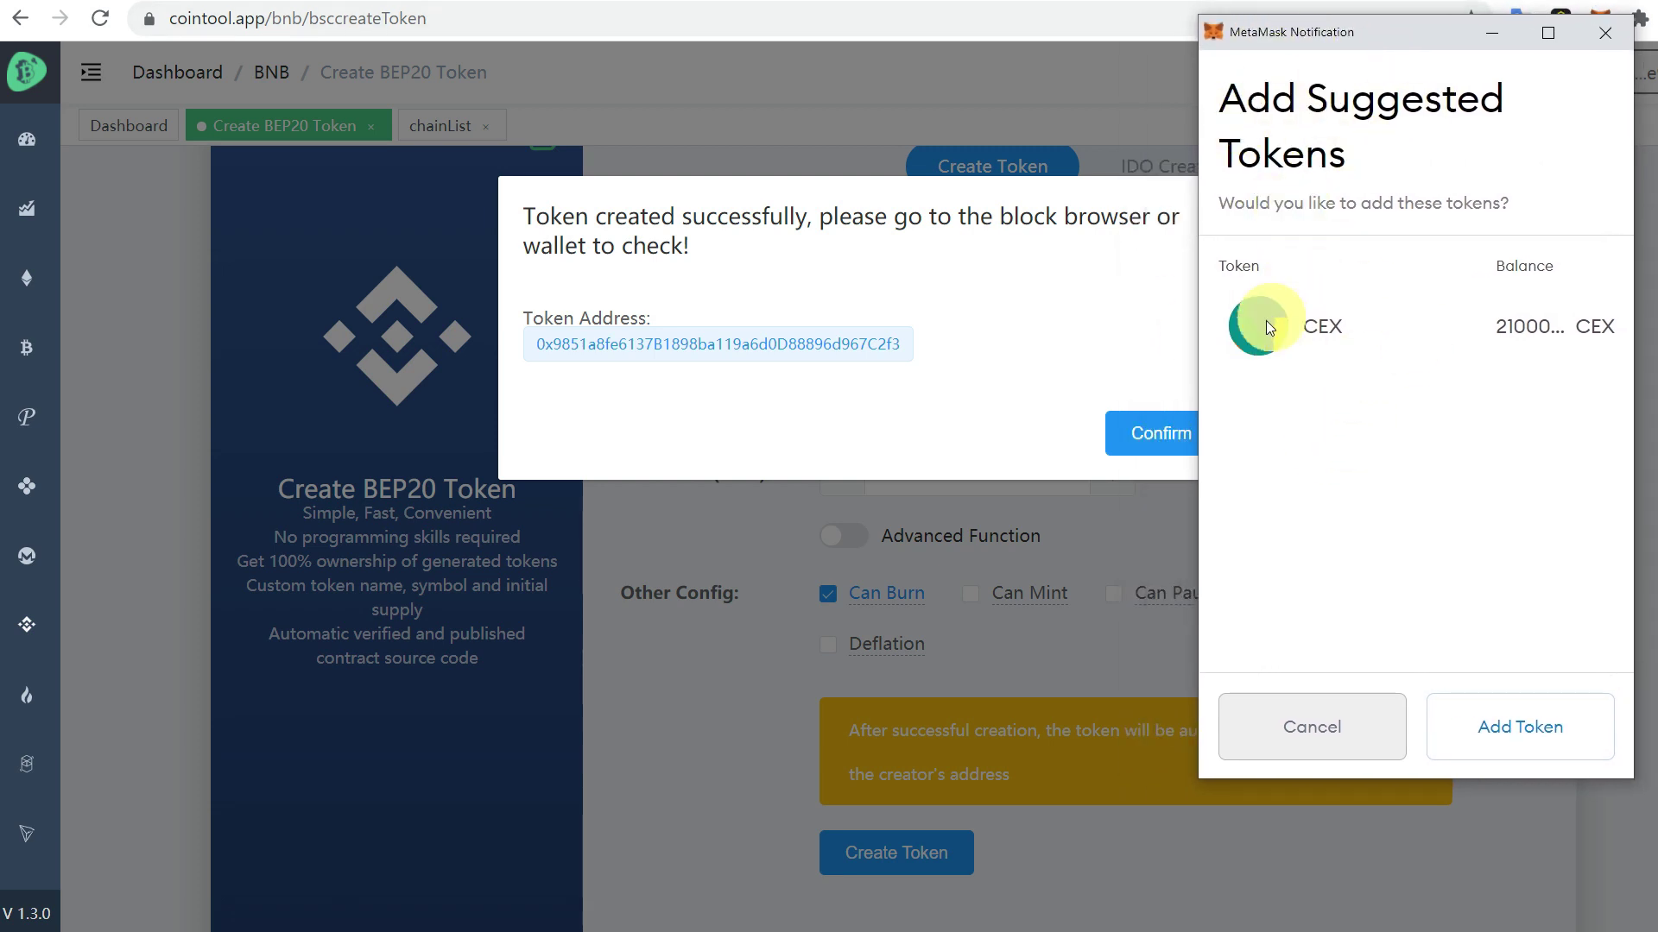
click(1500, 732)
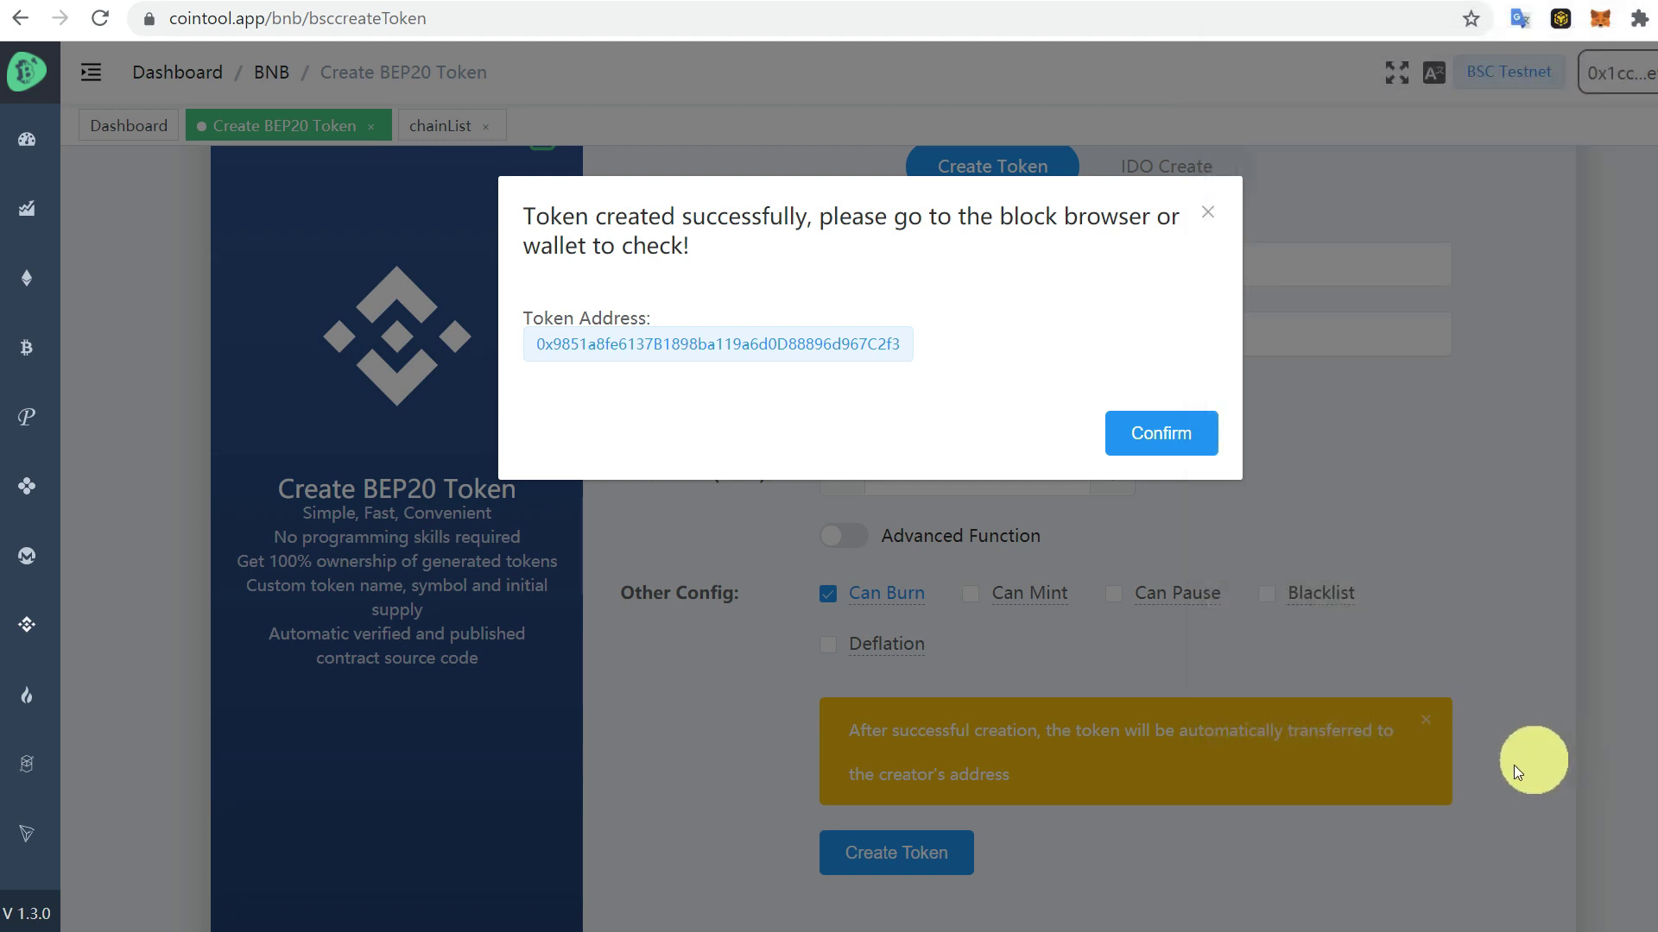
click(1606, 19)
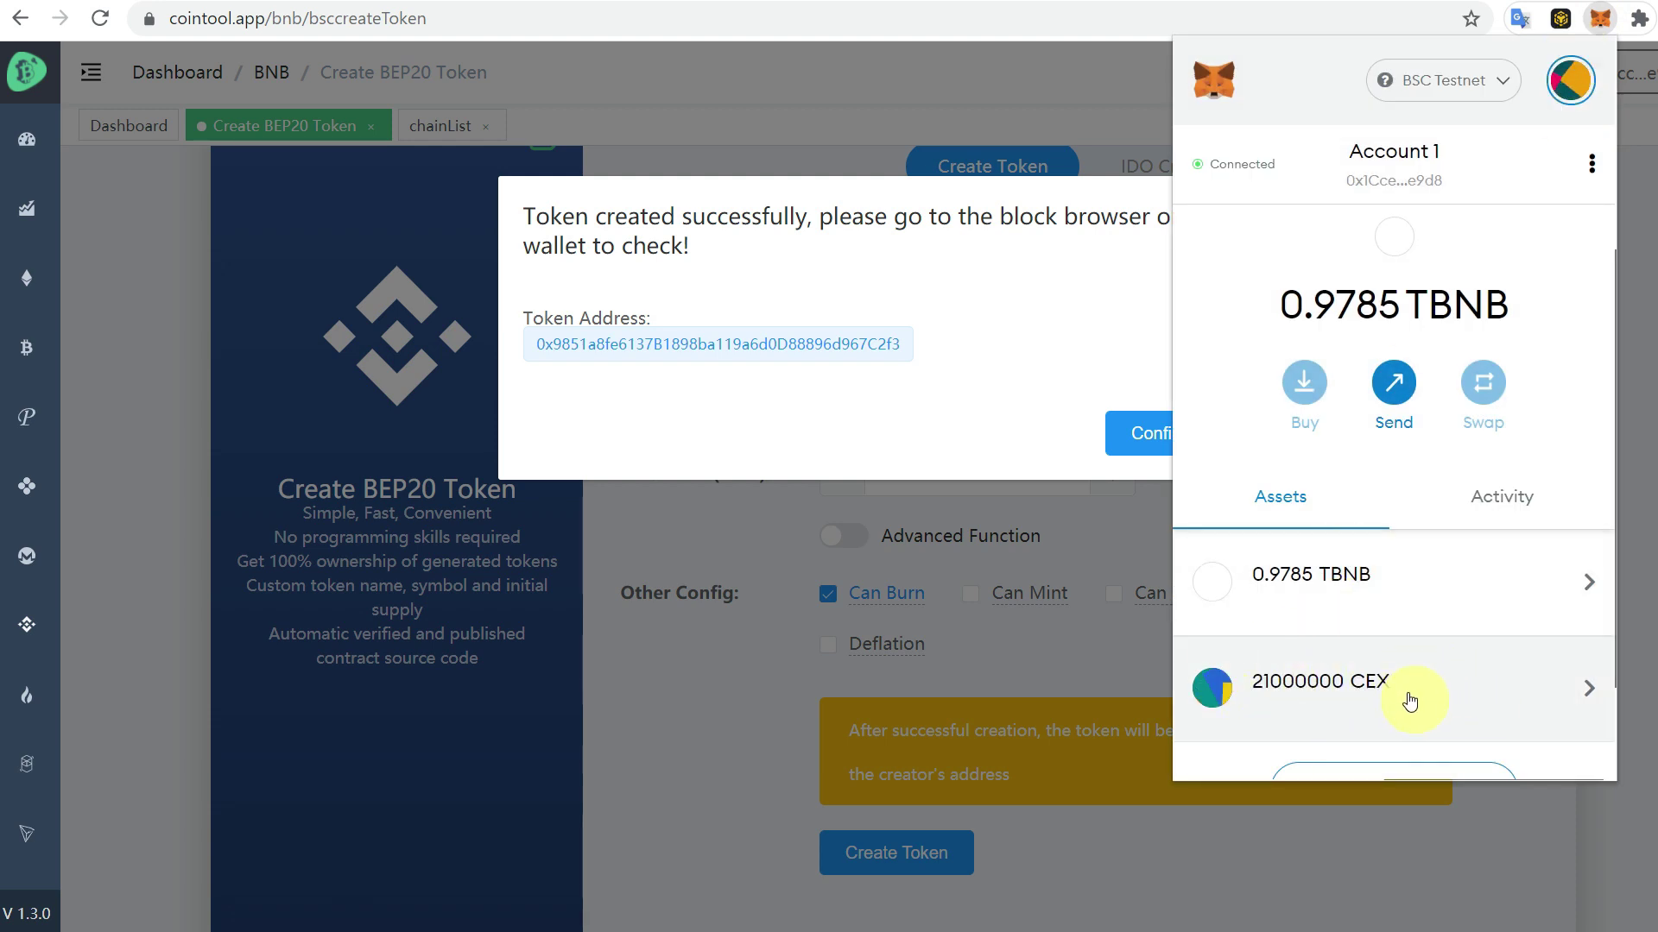
scroll(1413, 696, down, 2)
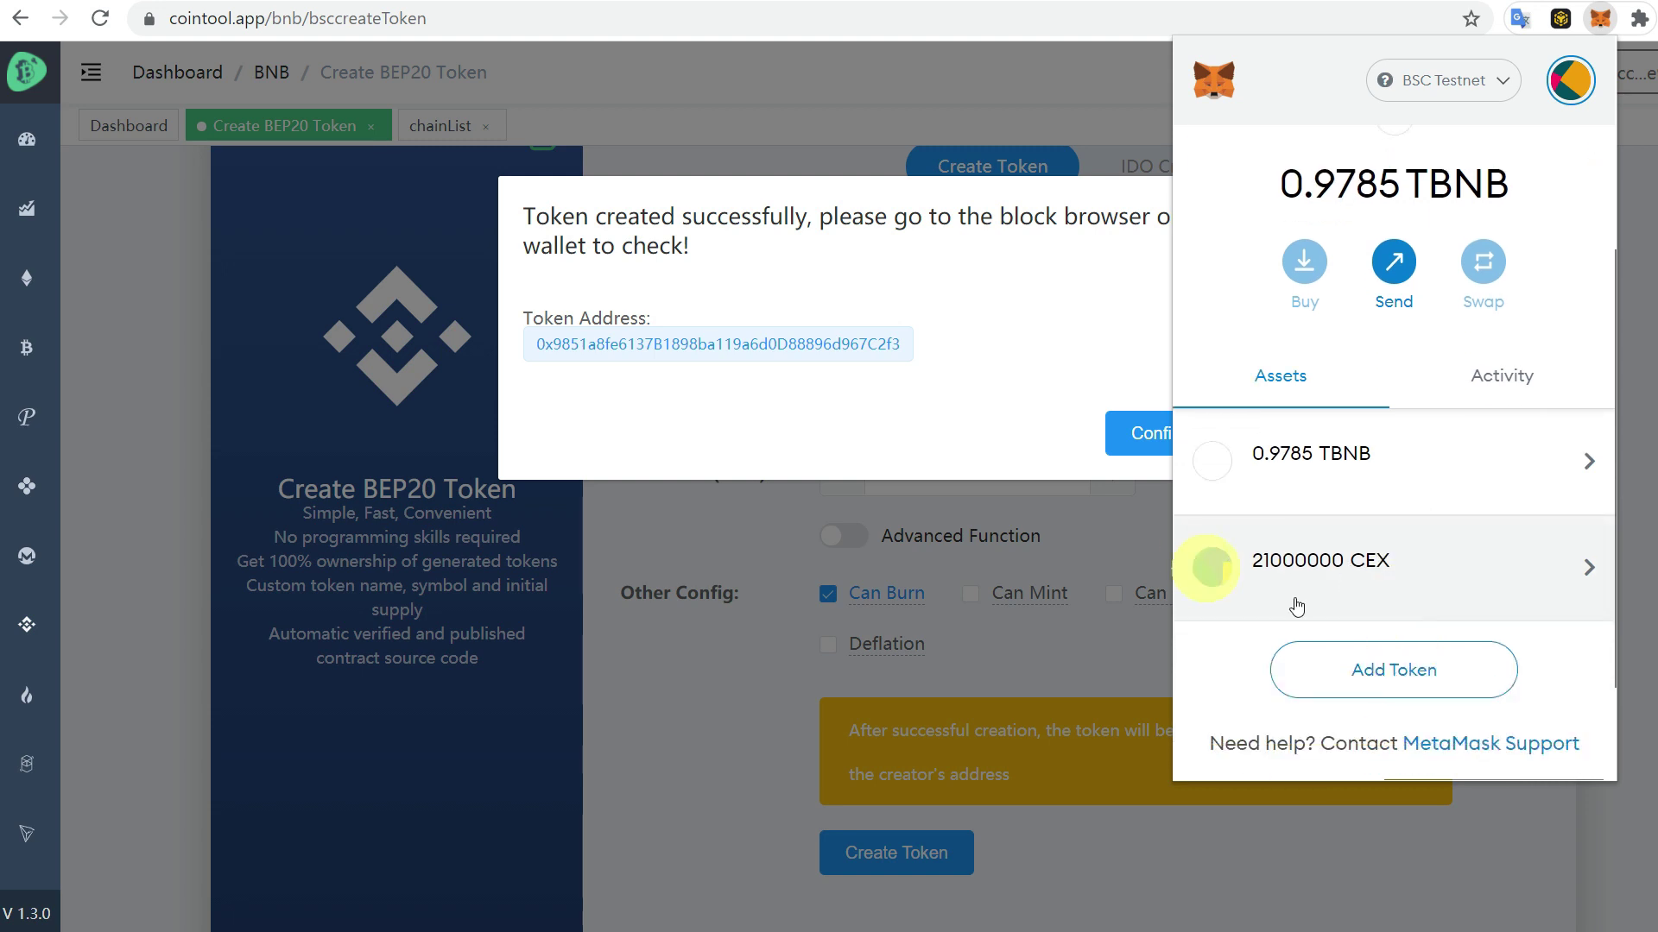
scroll(1355, 551, up, 2)
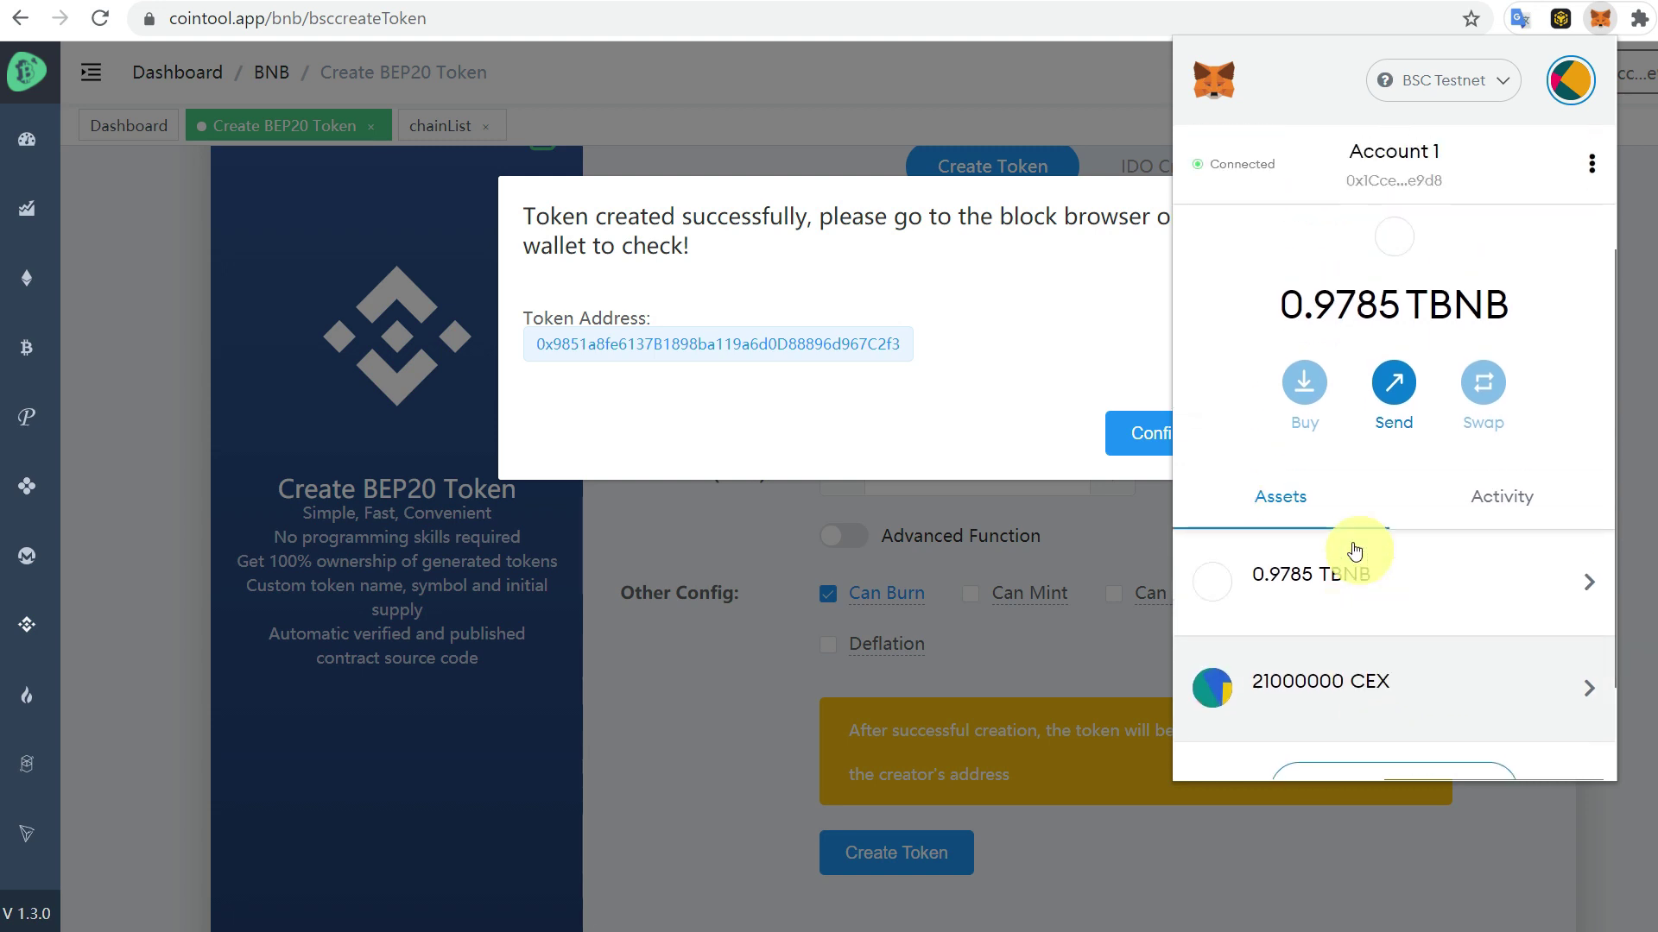
Step: Open the CEX token address on BscScan and view its Holders, Read Contract and Write Contract tabs
click(867, 342)
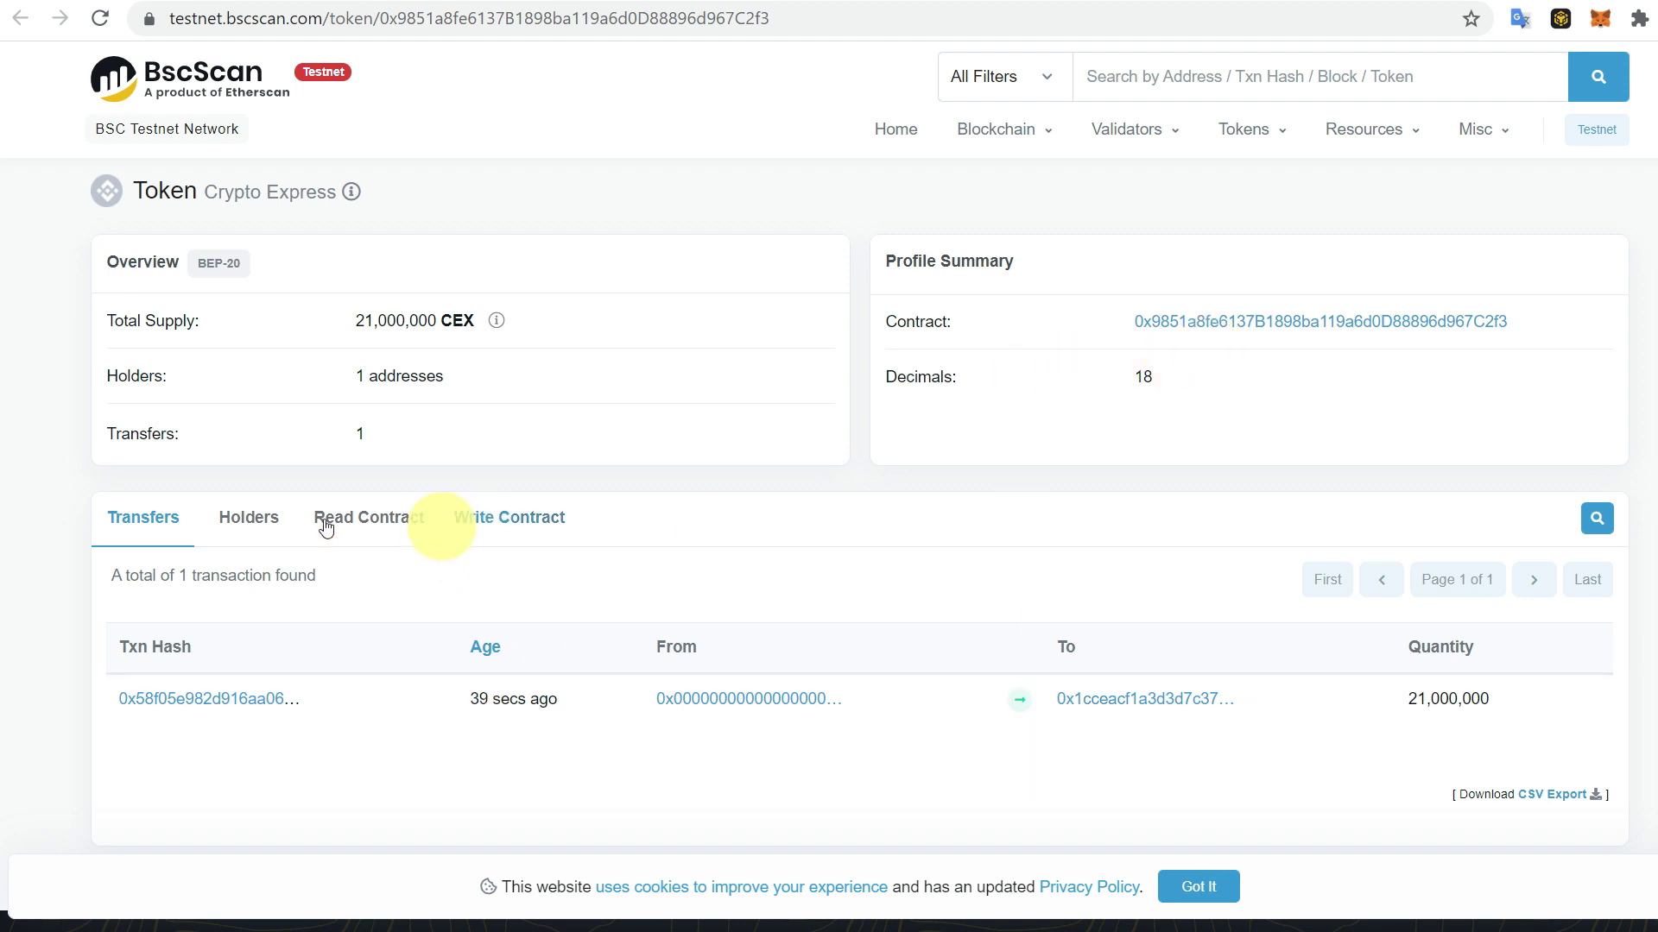
click(261, 521)
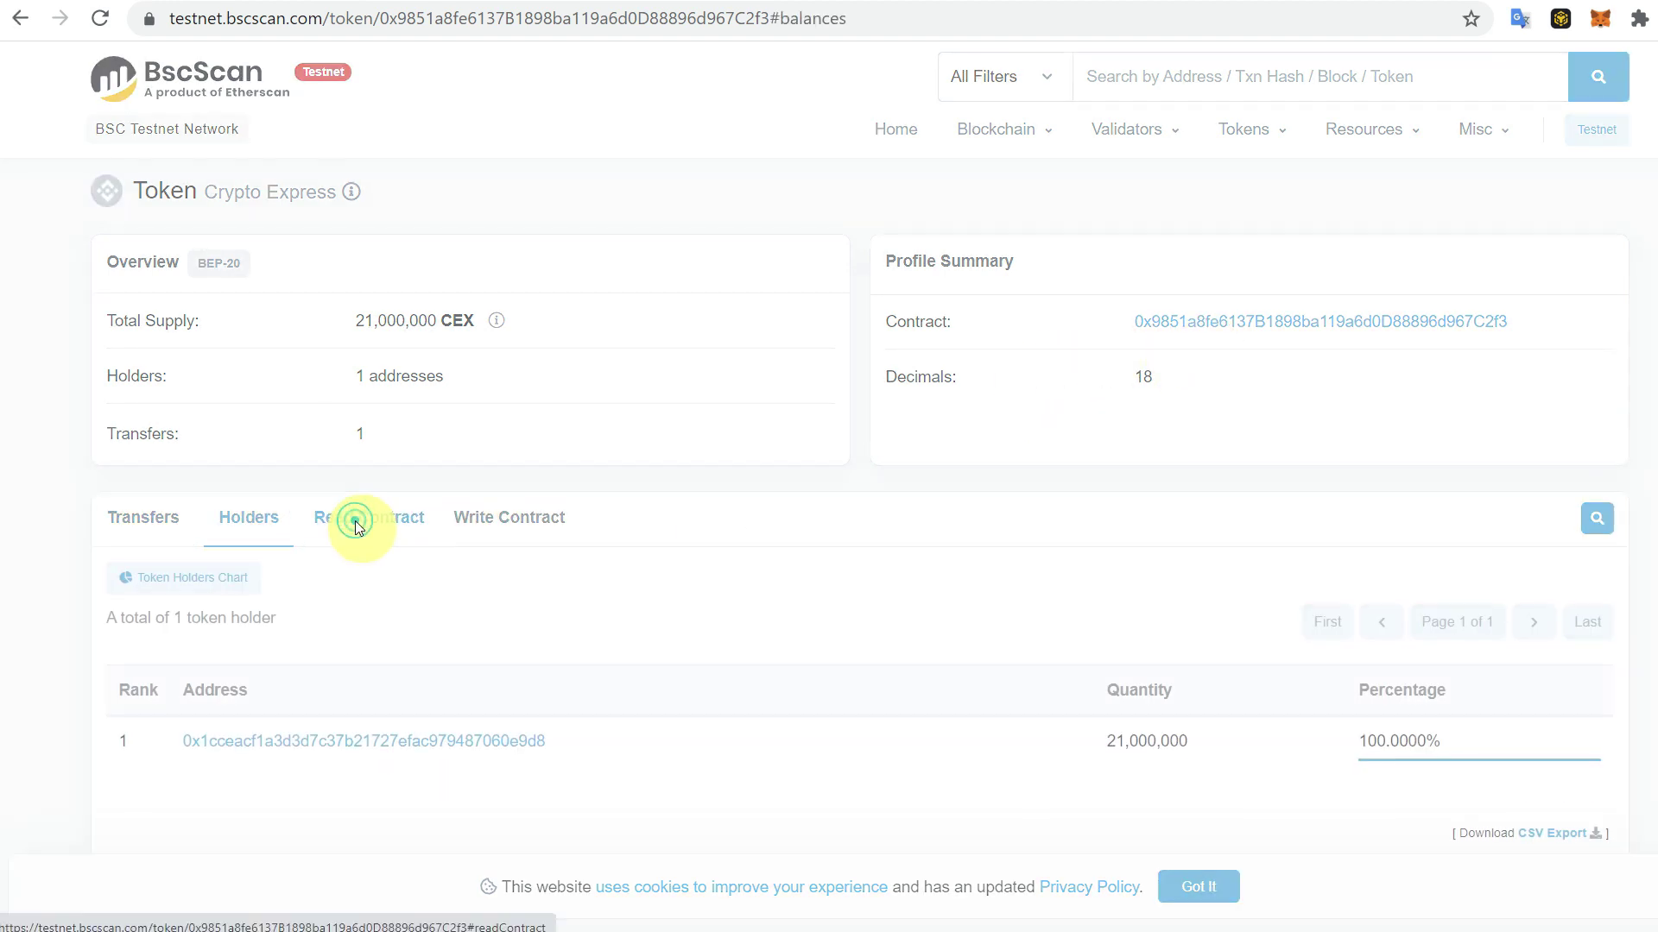
click(358, 523)
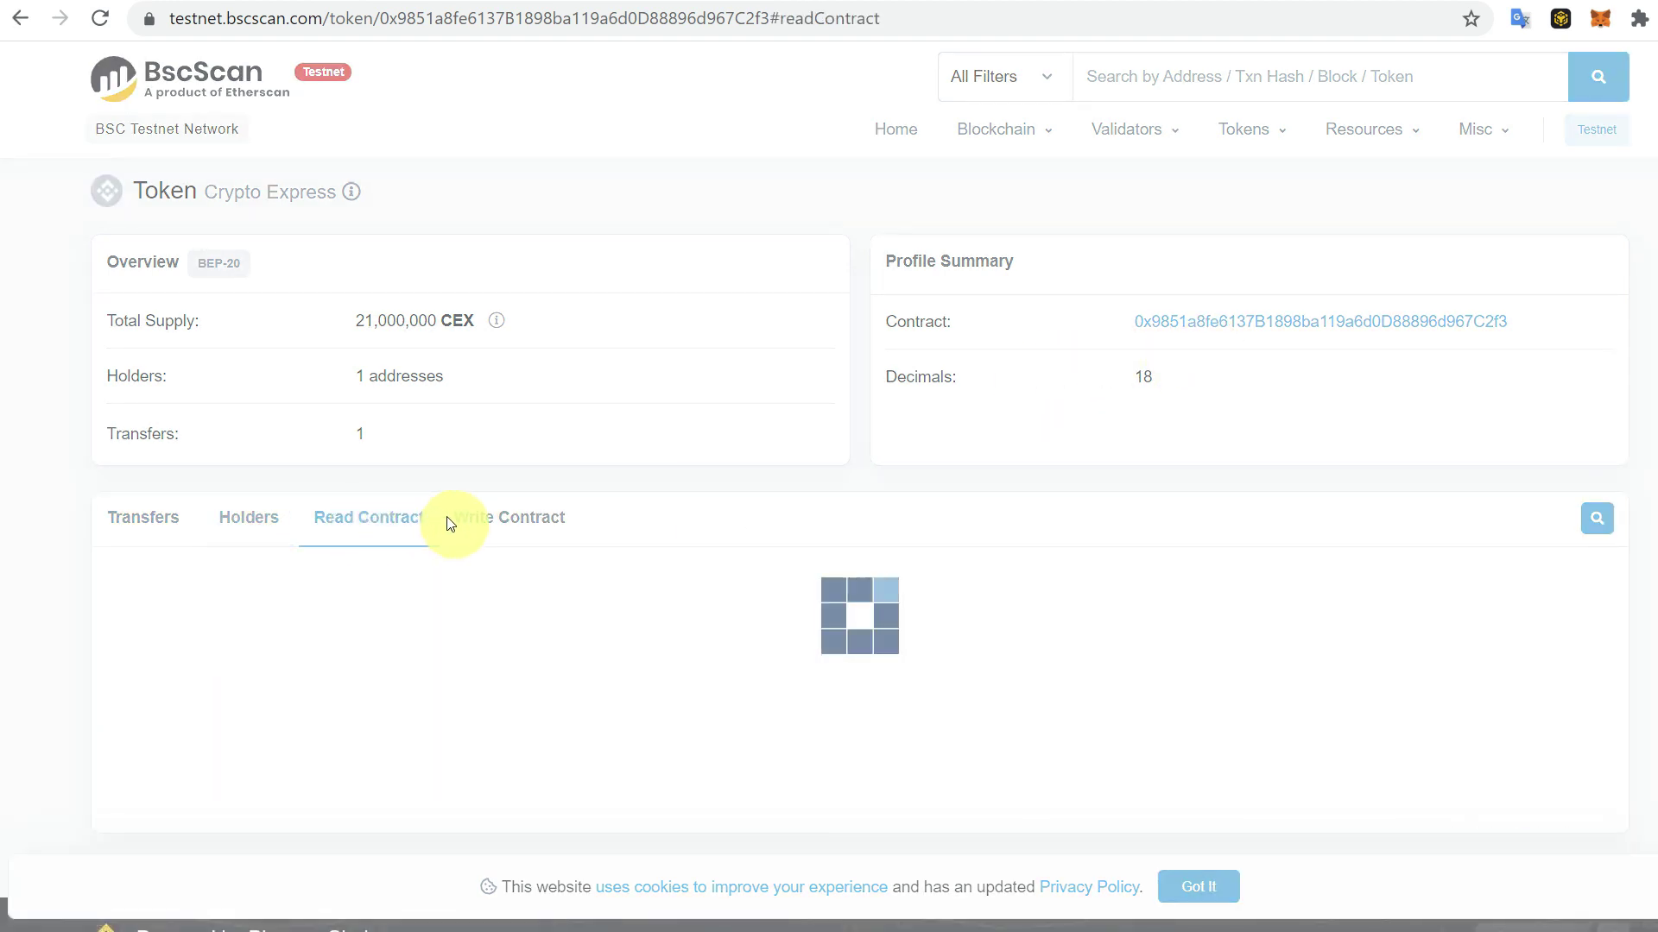
click(515, 523)
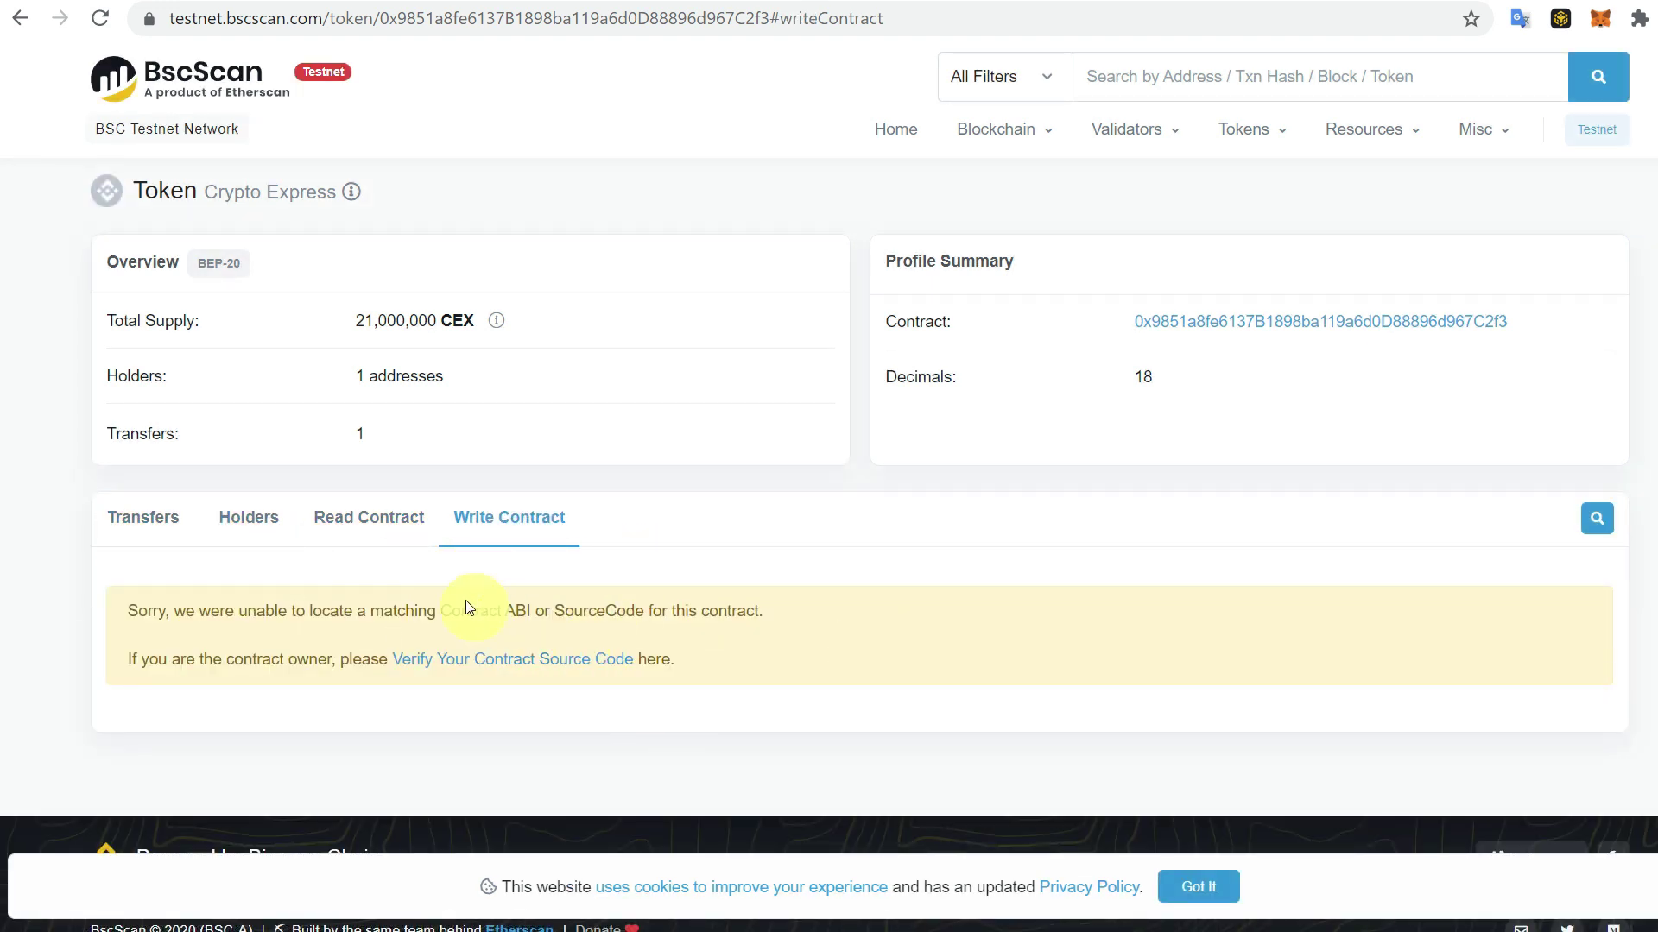
Step: Dismiss the token-created message and go to the Token Admin page
click(151, 1)
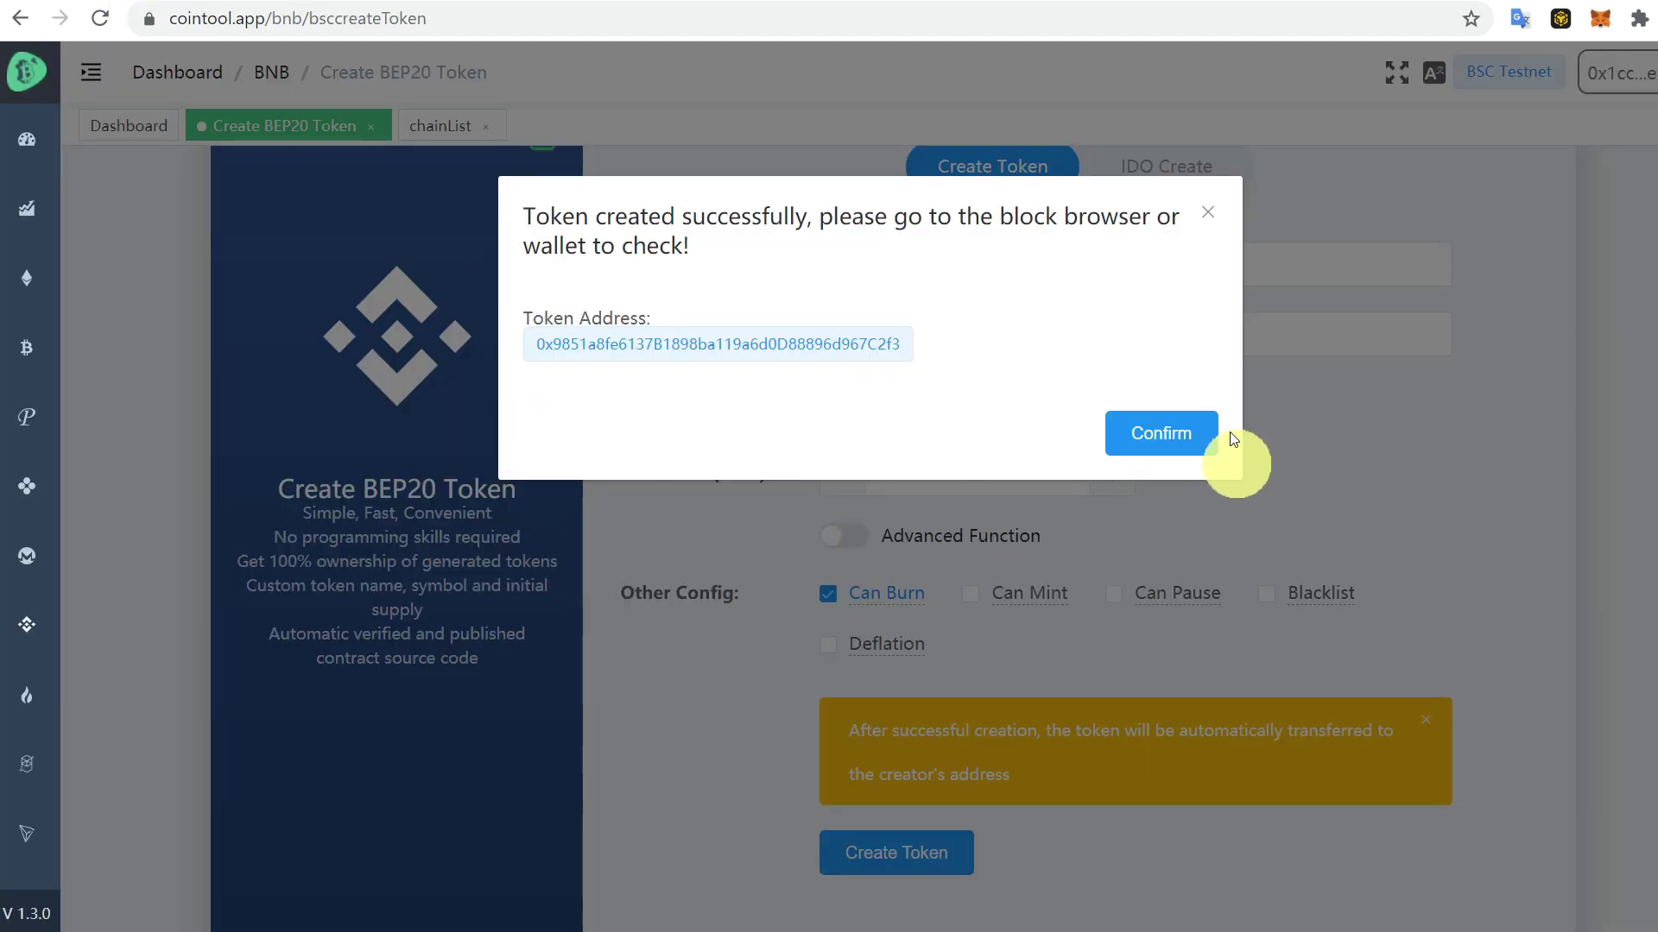
click(1192, 439)
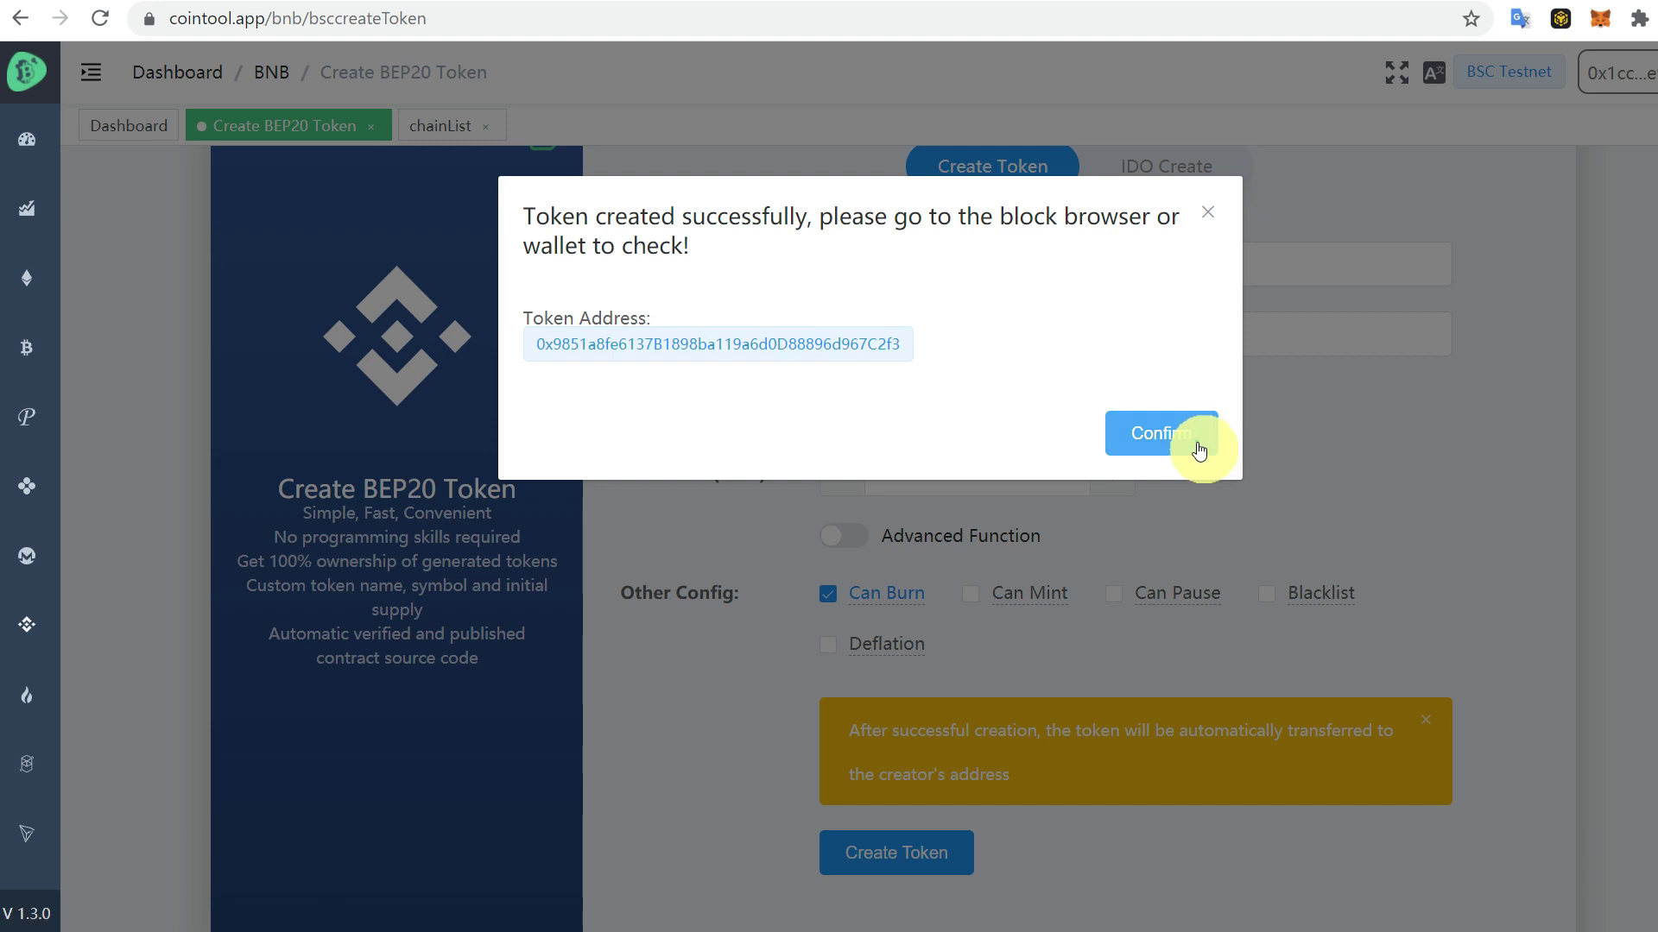
scroll(408, 748, down, 3)
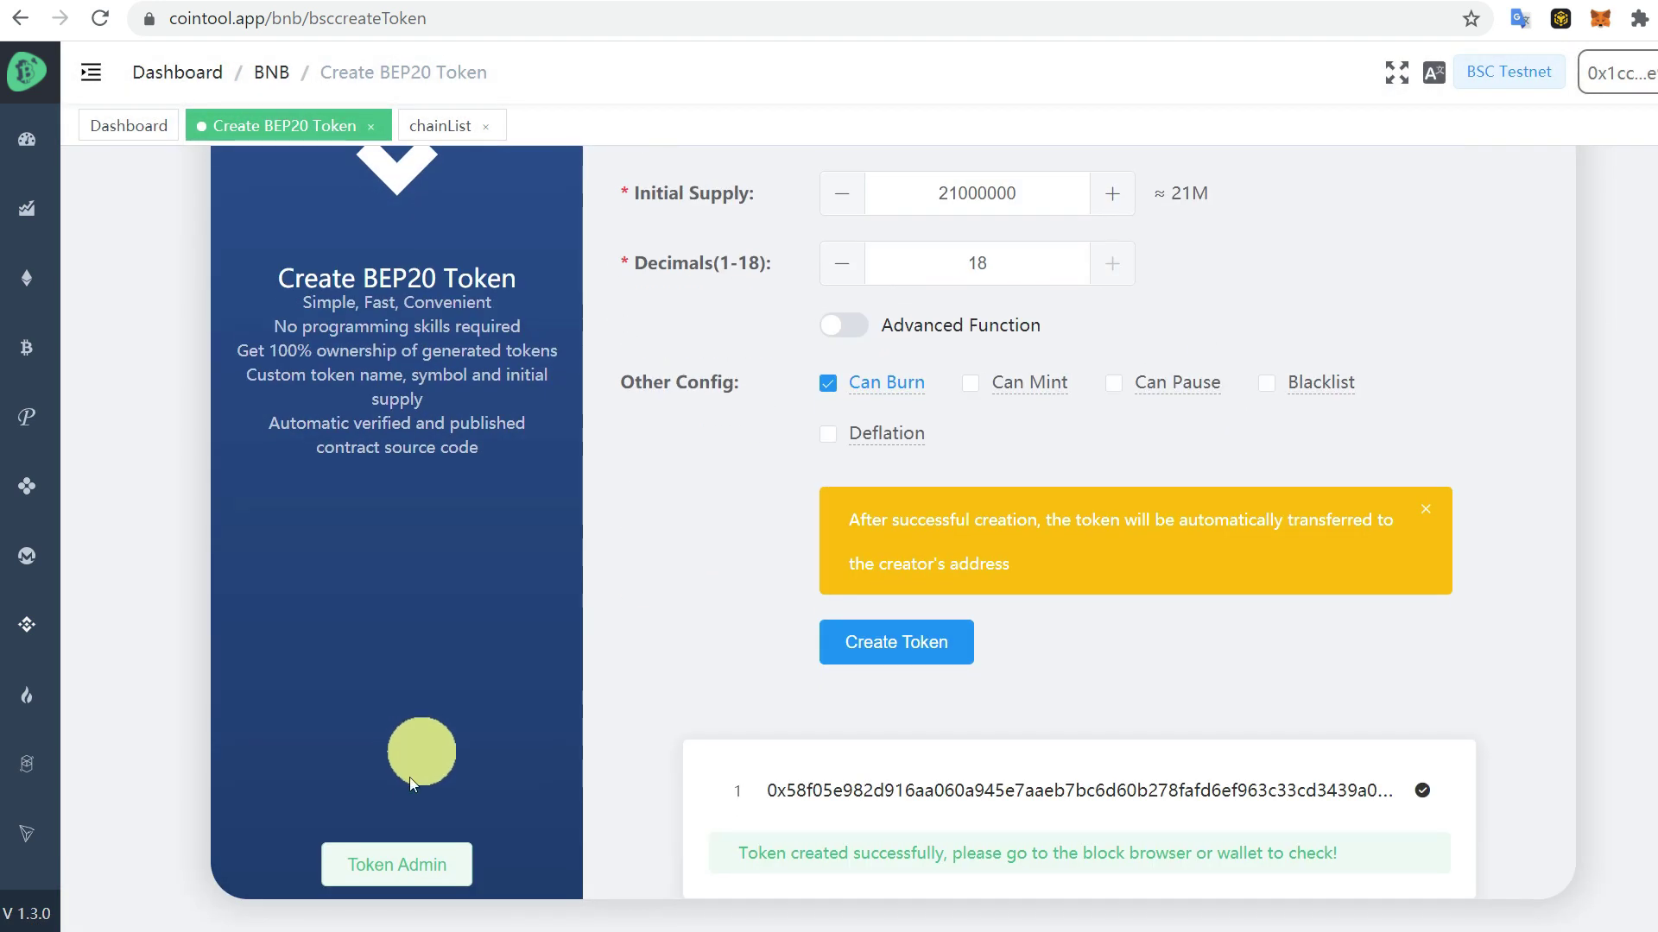
click(383, 874)
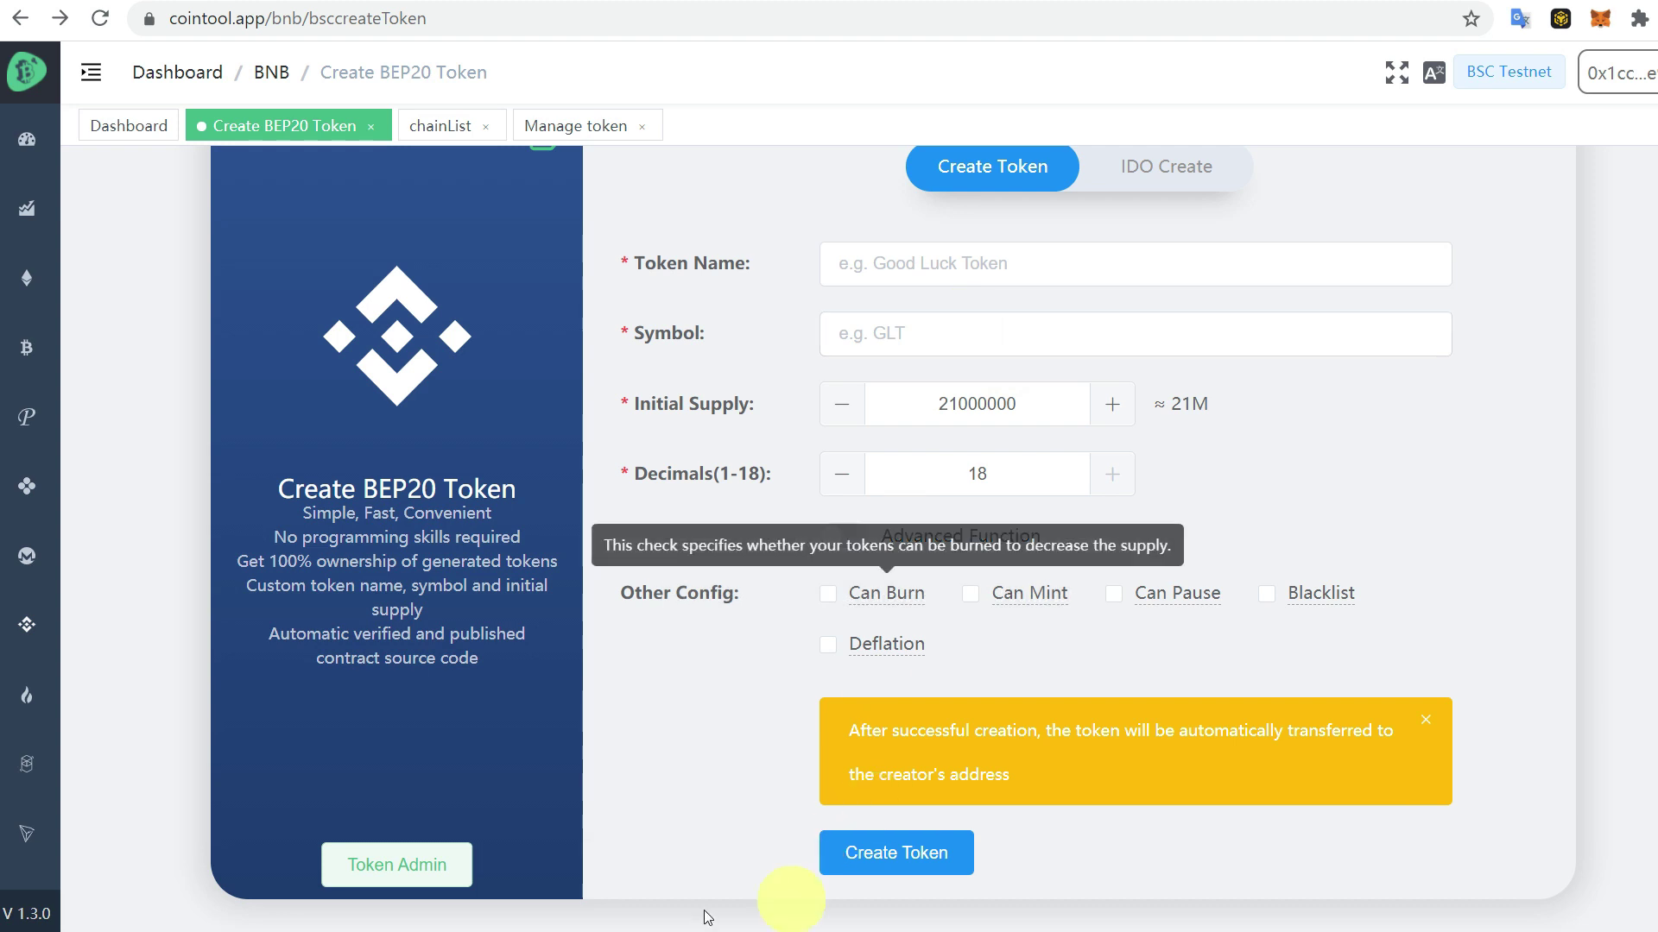
click(413, 863)
Step: Paste the CEX token address, load its admin controls, and enter 100 in the Burn field
click(967, 547)
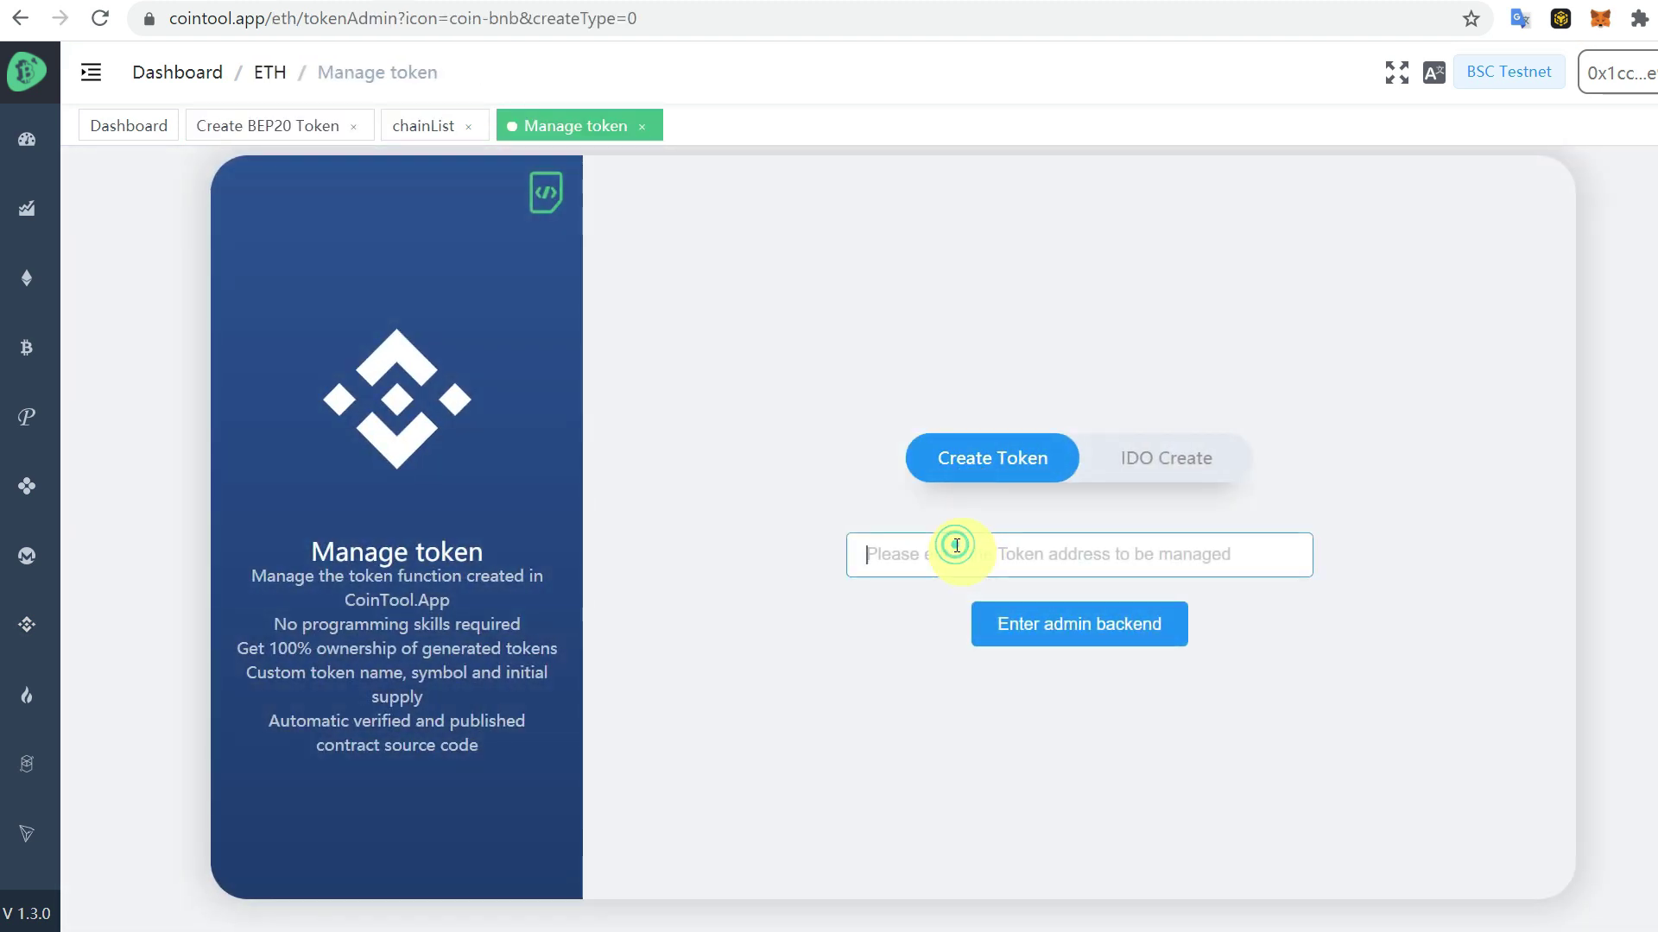
key(ctrl+v)
click(1054, 622)
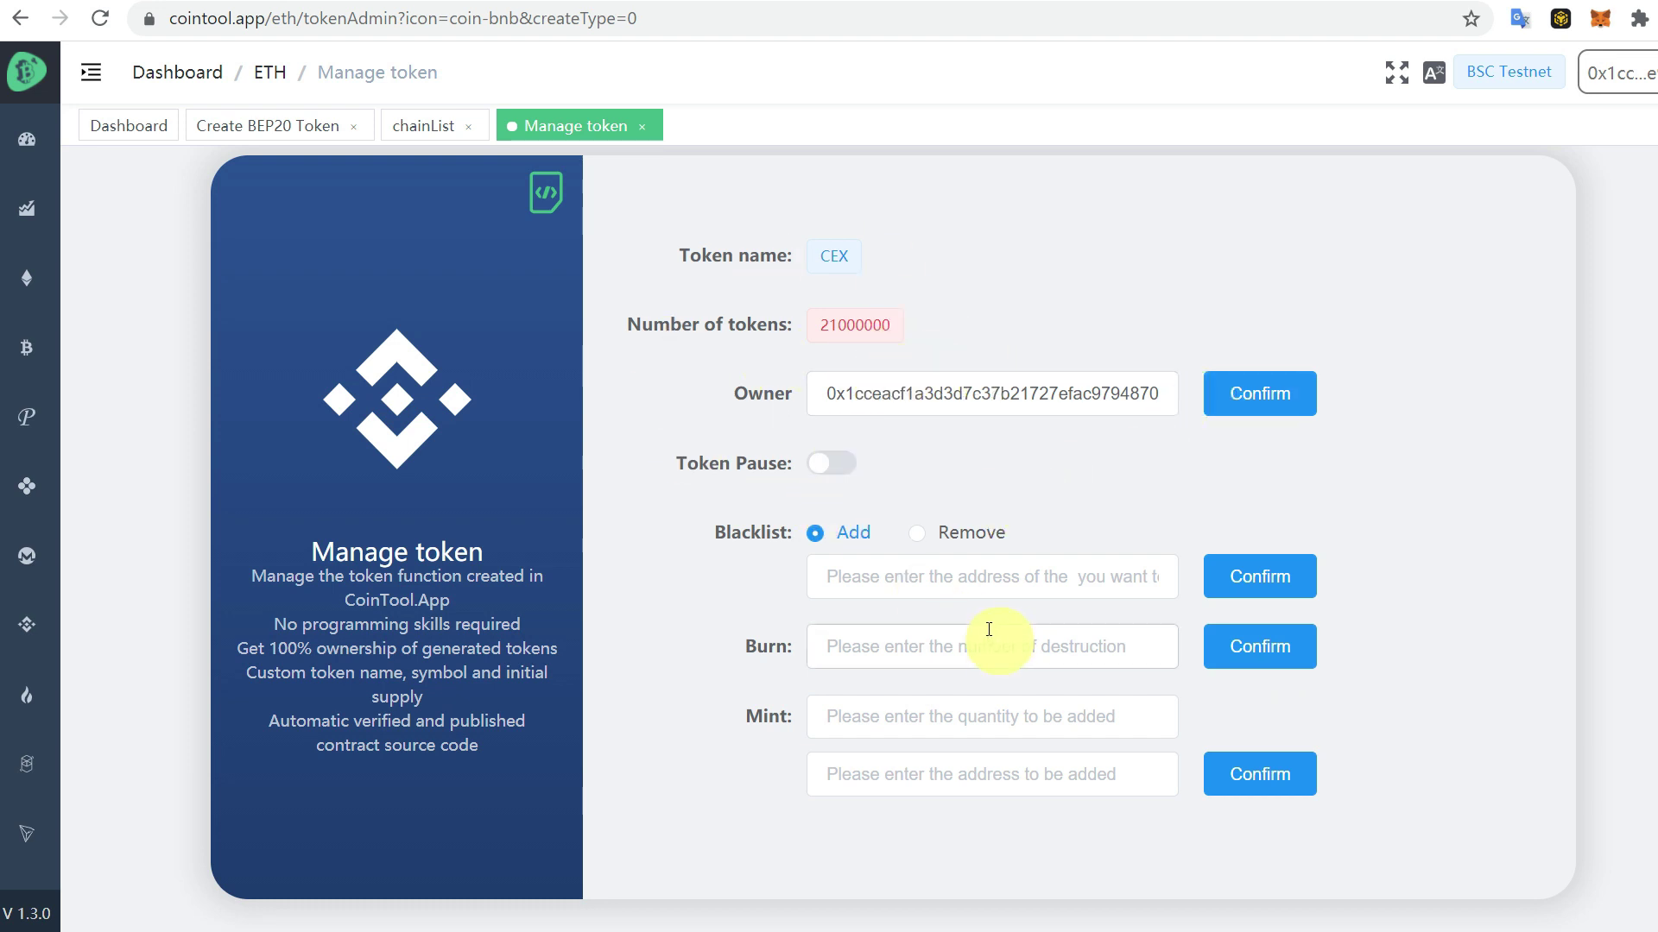
click(874, 651)
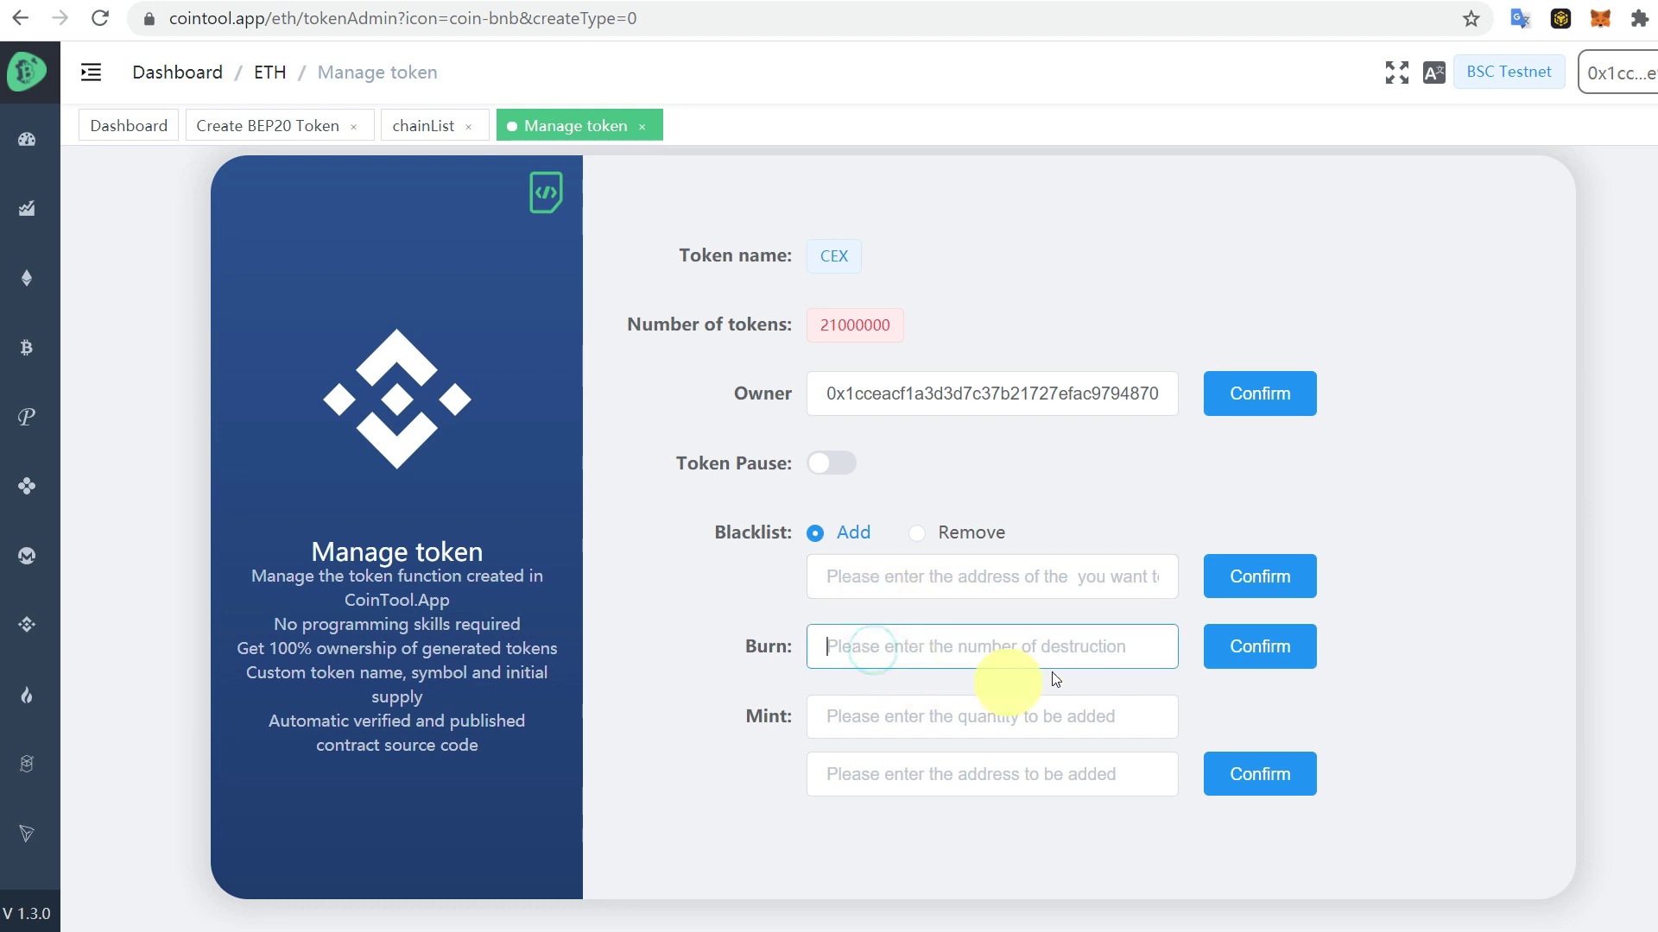
click(898, 734)
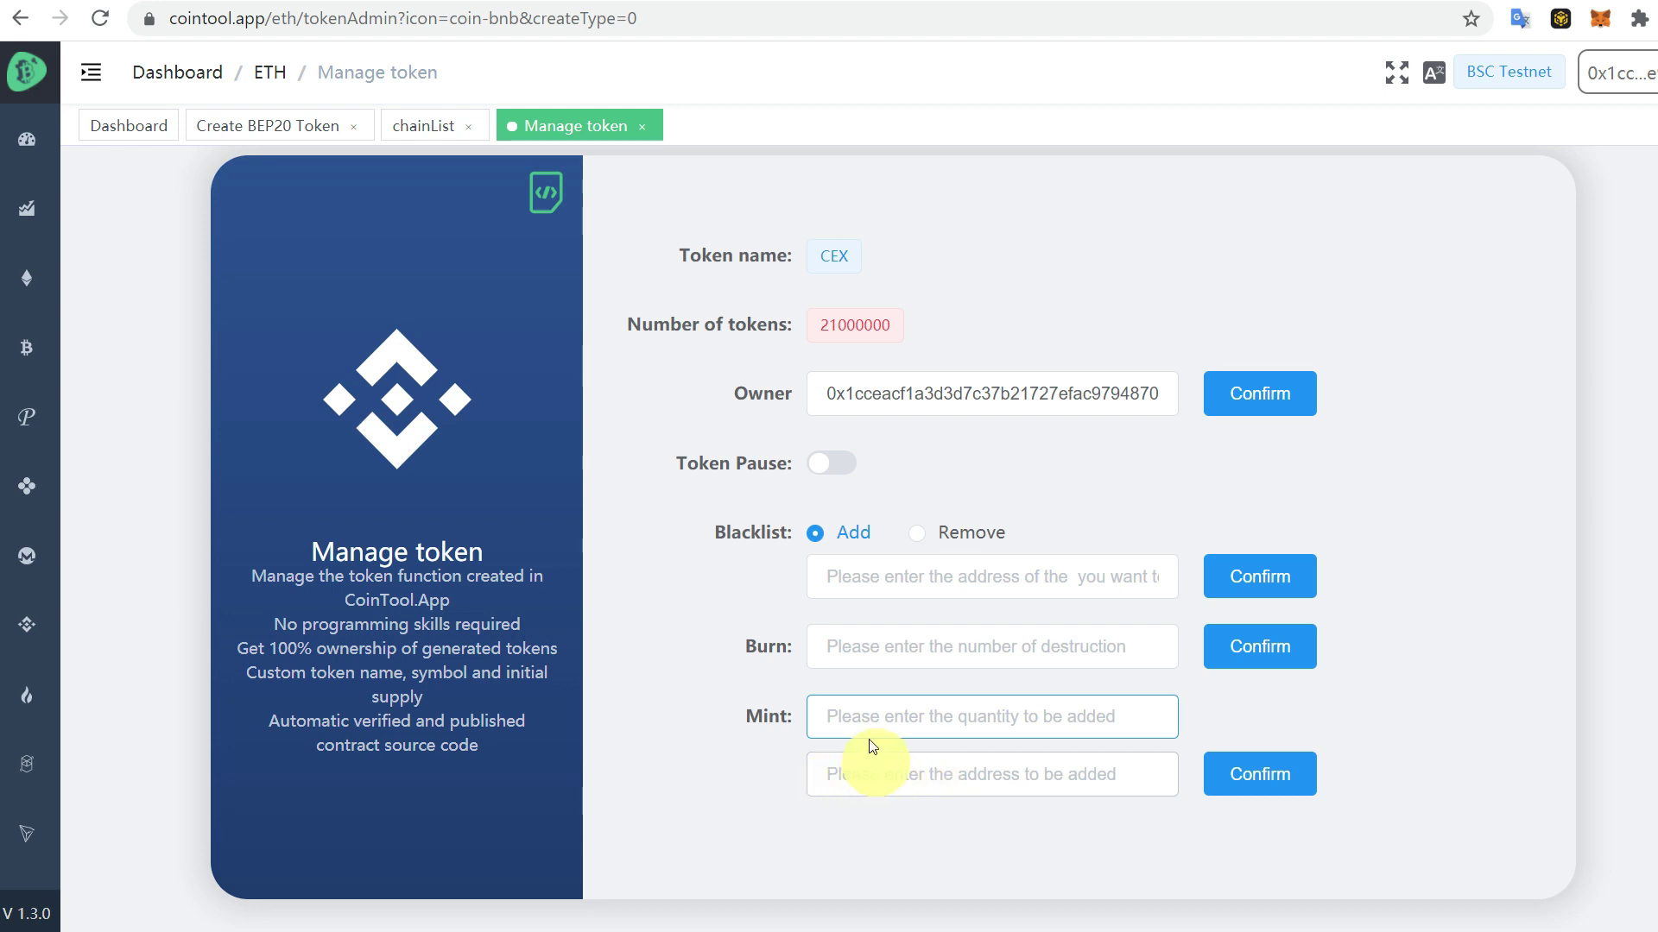
click(874, 643)
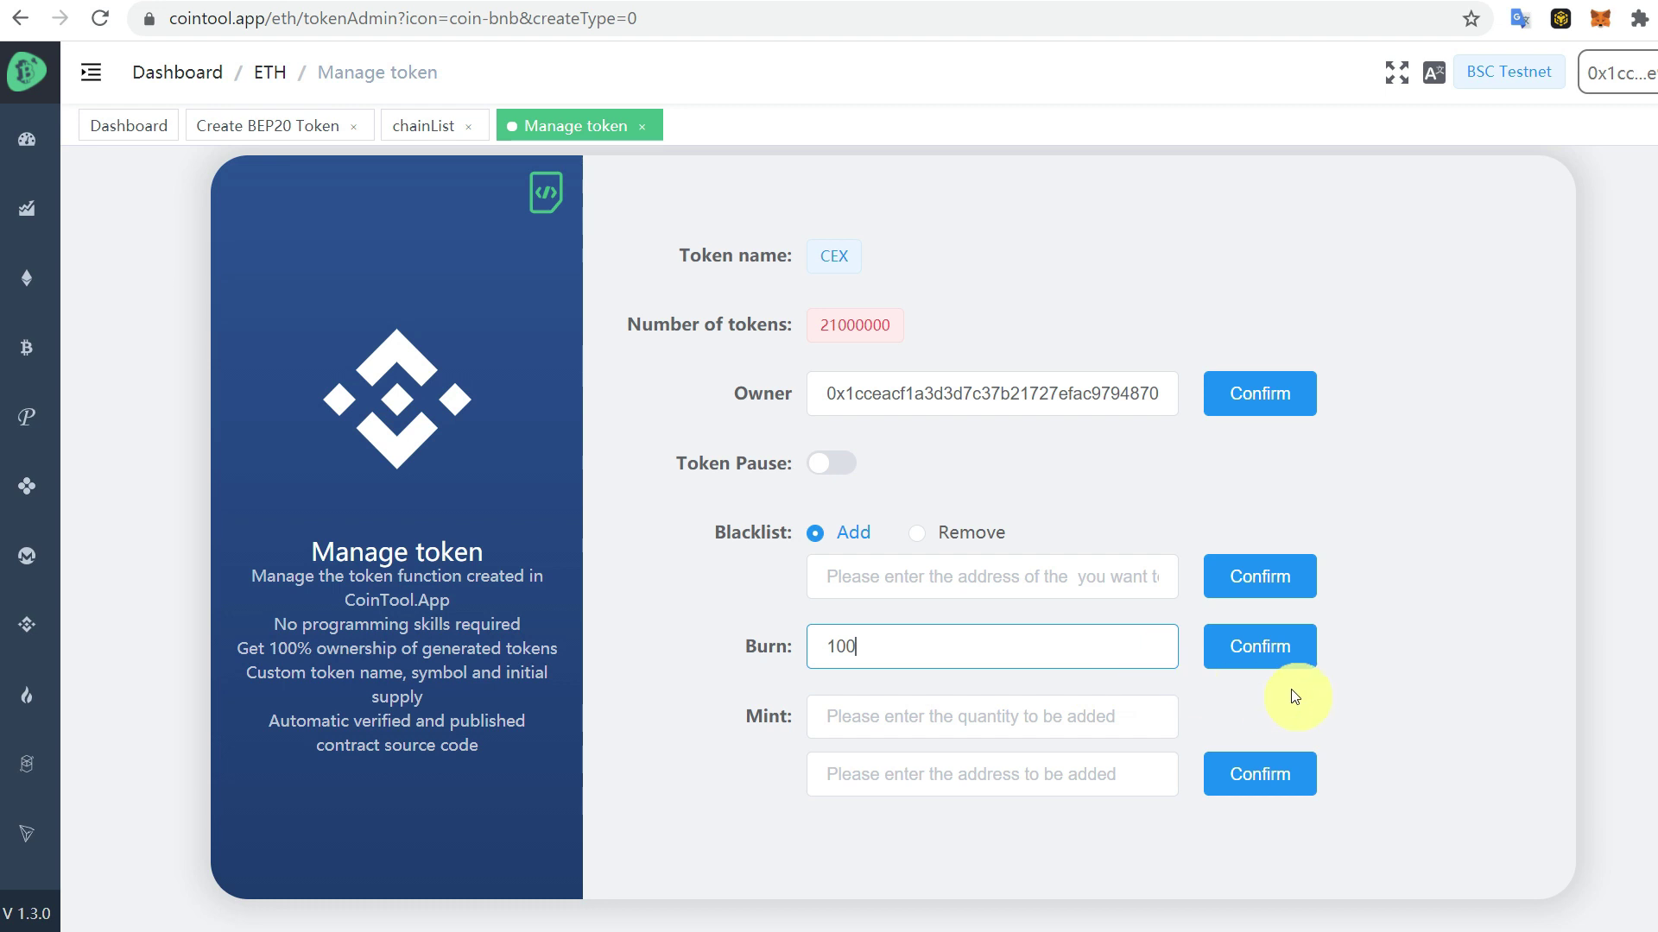
Step: Submit the 1000 CEX burn and approve the transaction in MetaMask
click(1256, 669)
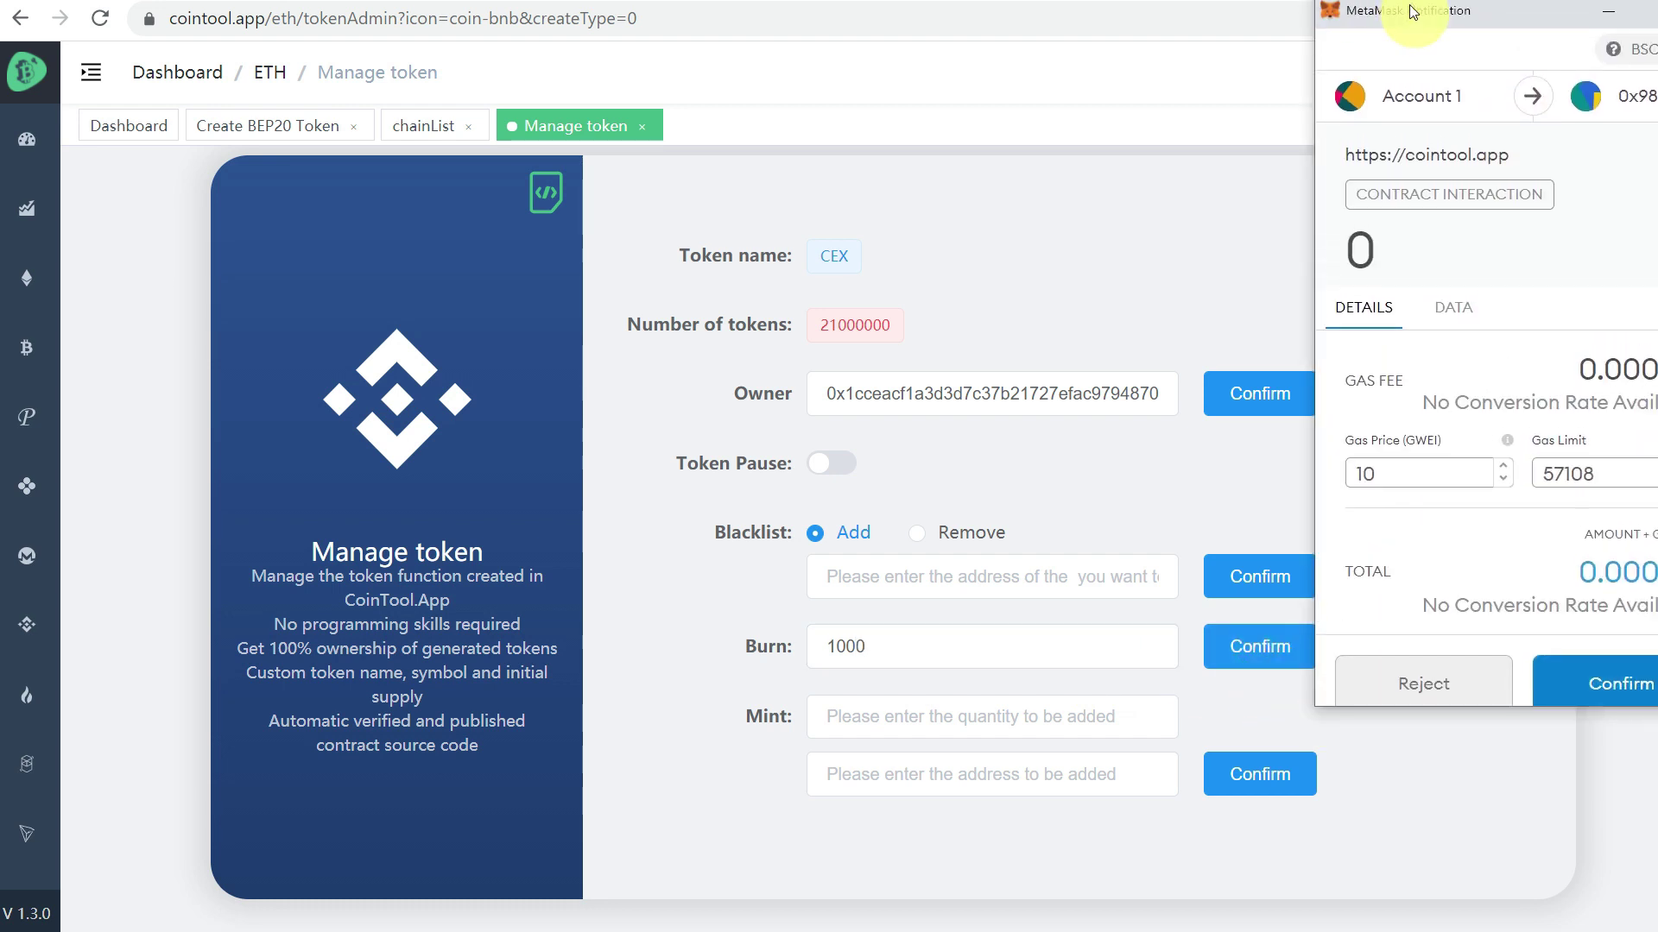
drag(1325, 32, 1311, 28)
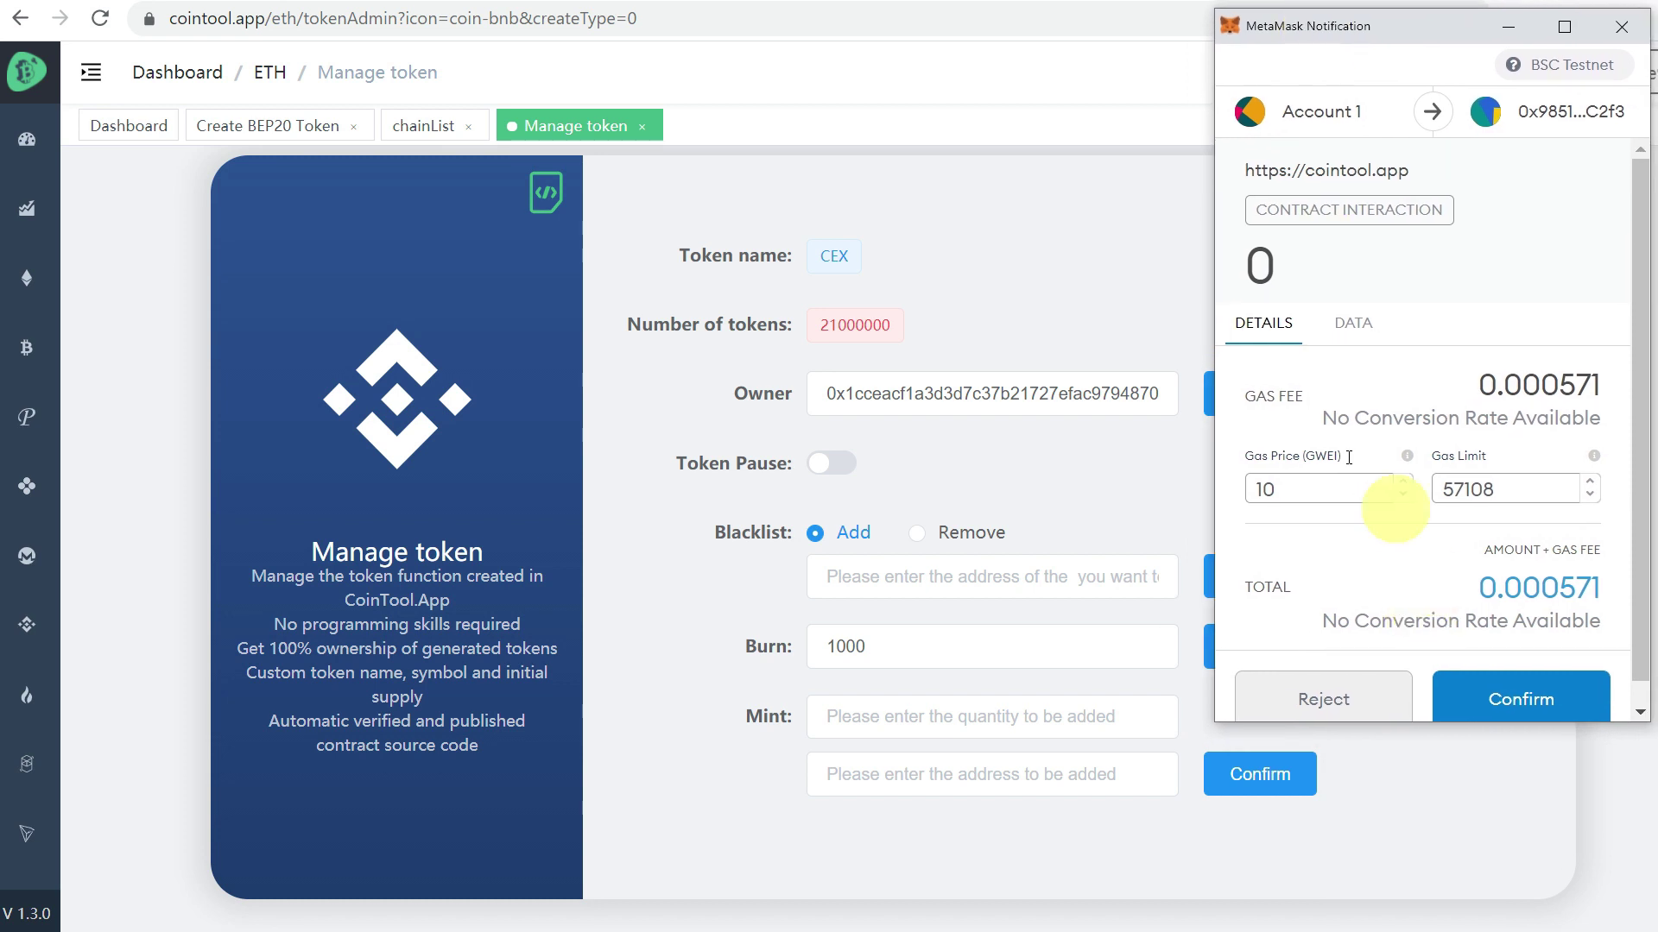
scroll(1364, 501, down, 1)
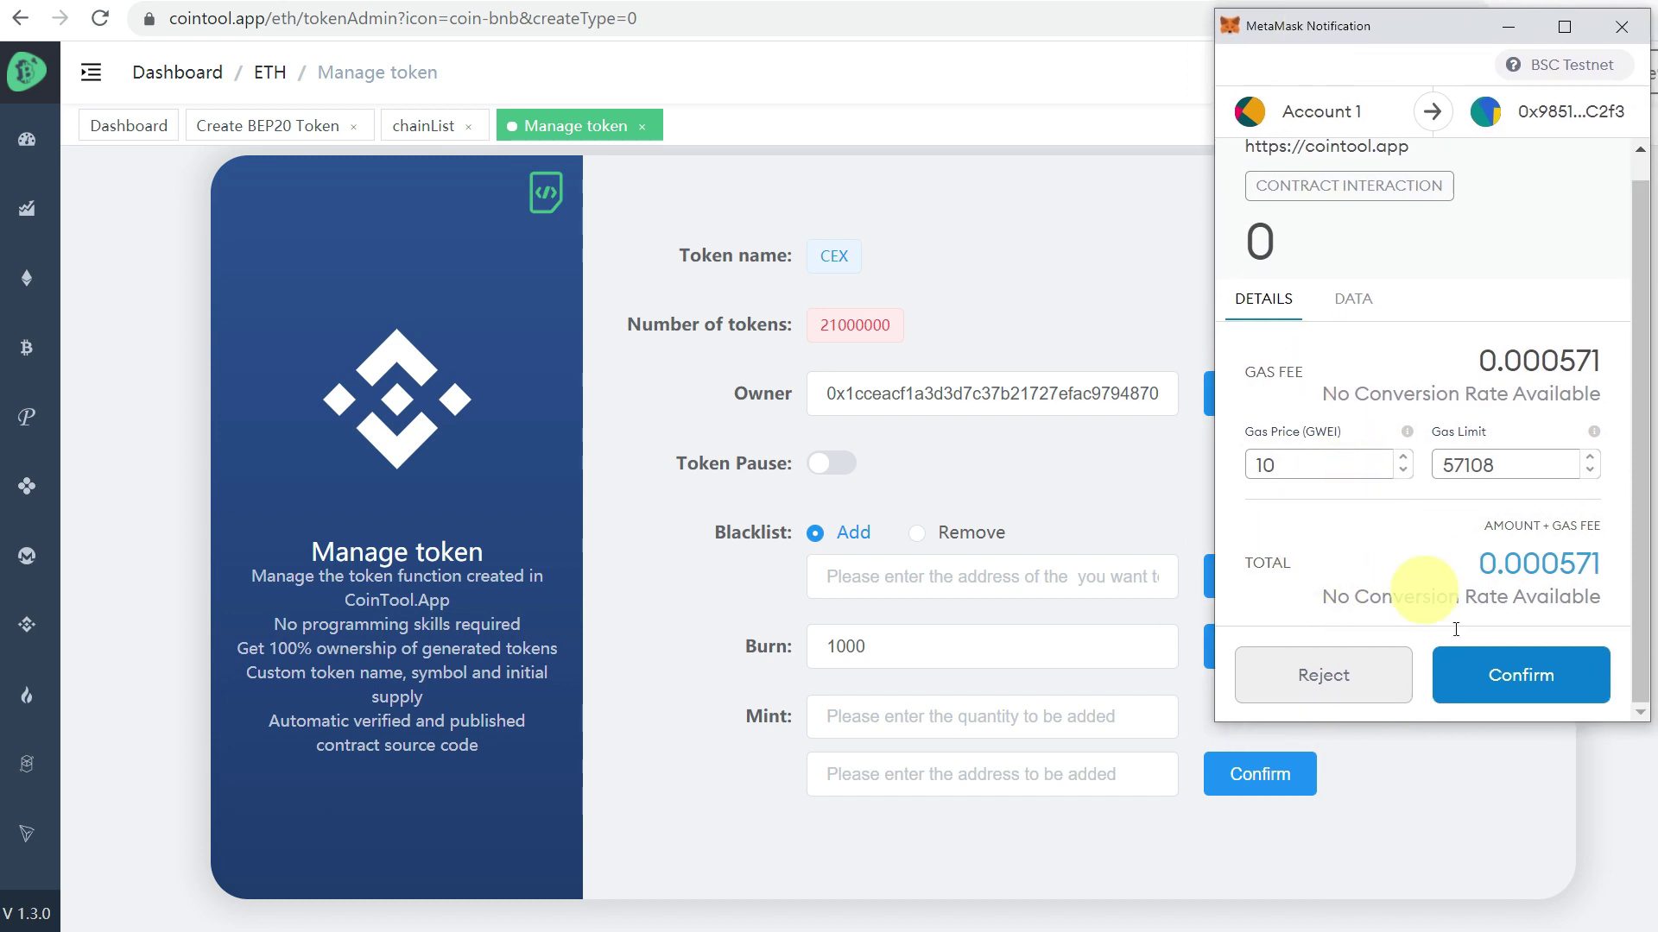
click(1532, 679)
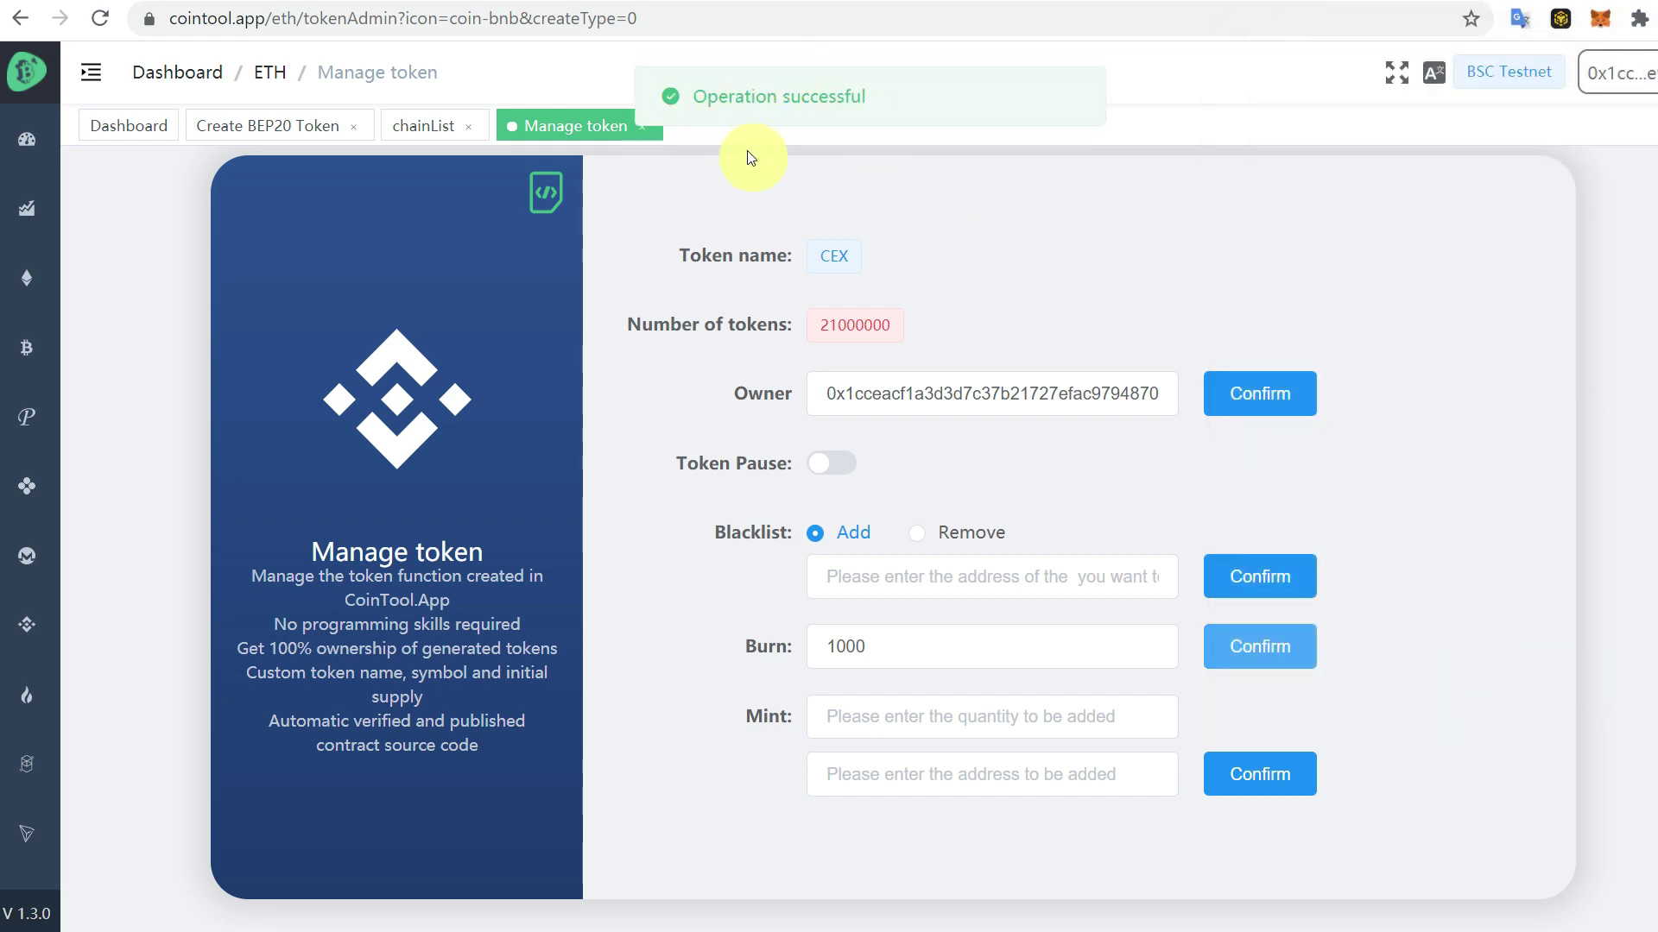
Step: Check that MetaMask shows the reduced 20999000 CEX balance, then close the wallet
click(1599, 19)
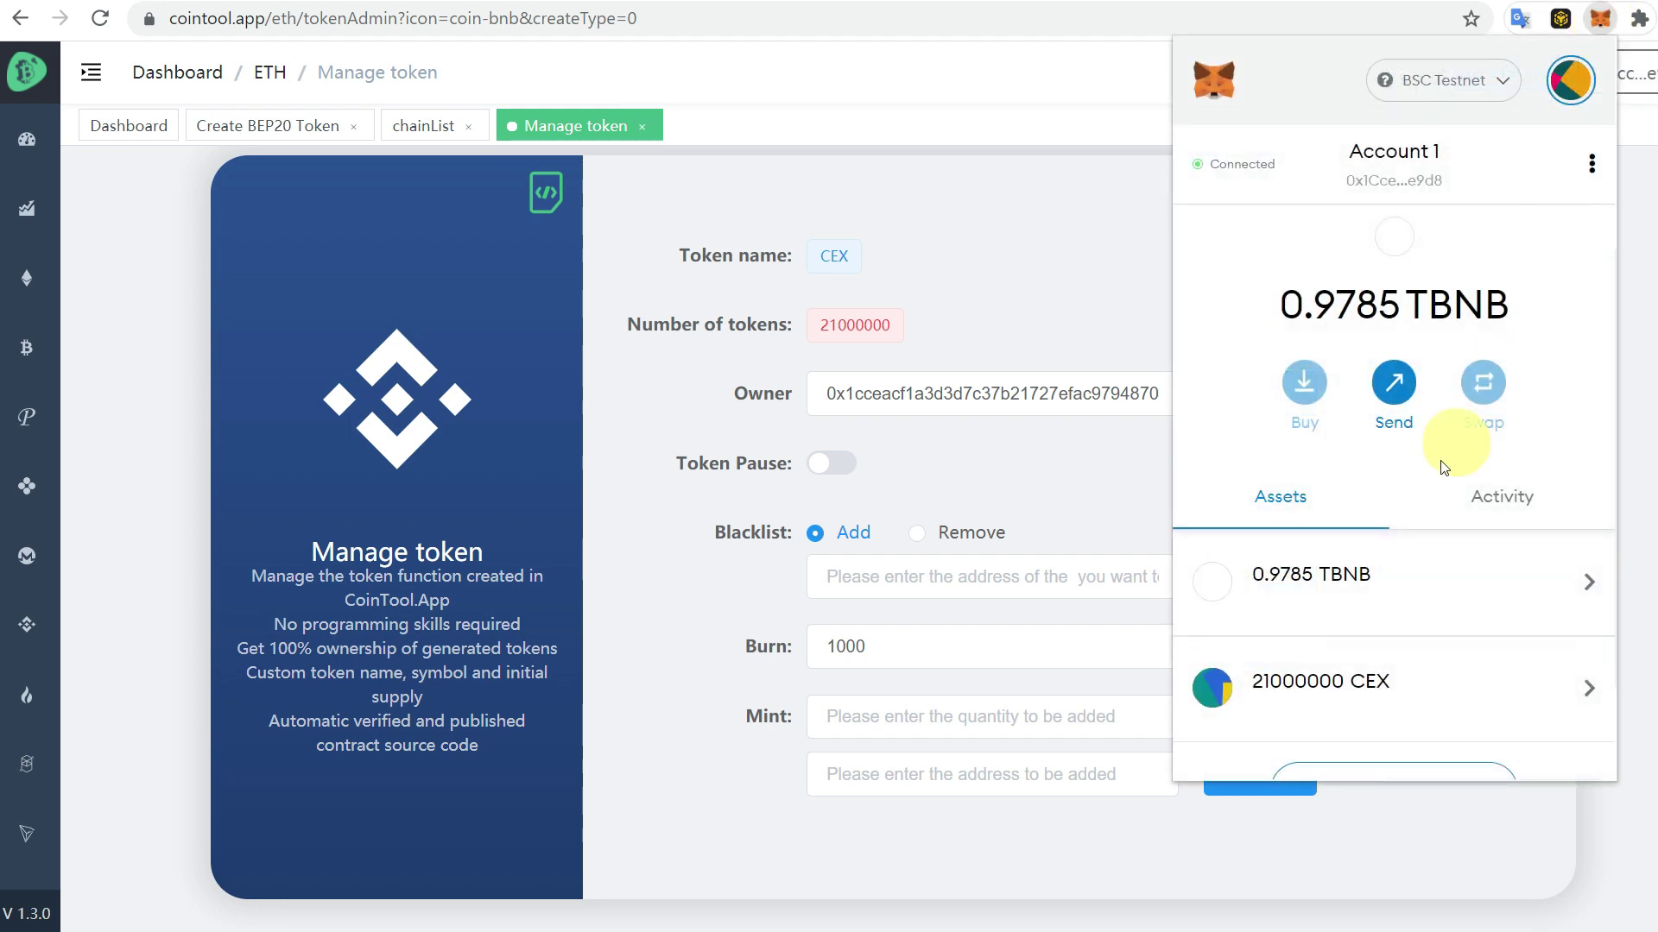
click(1069, 280)
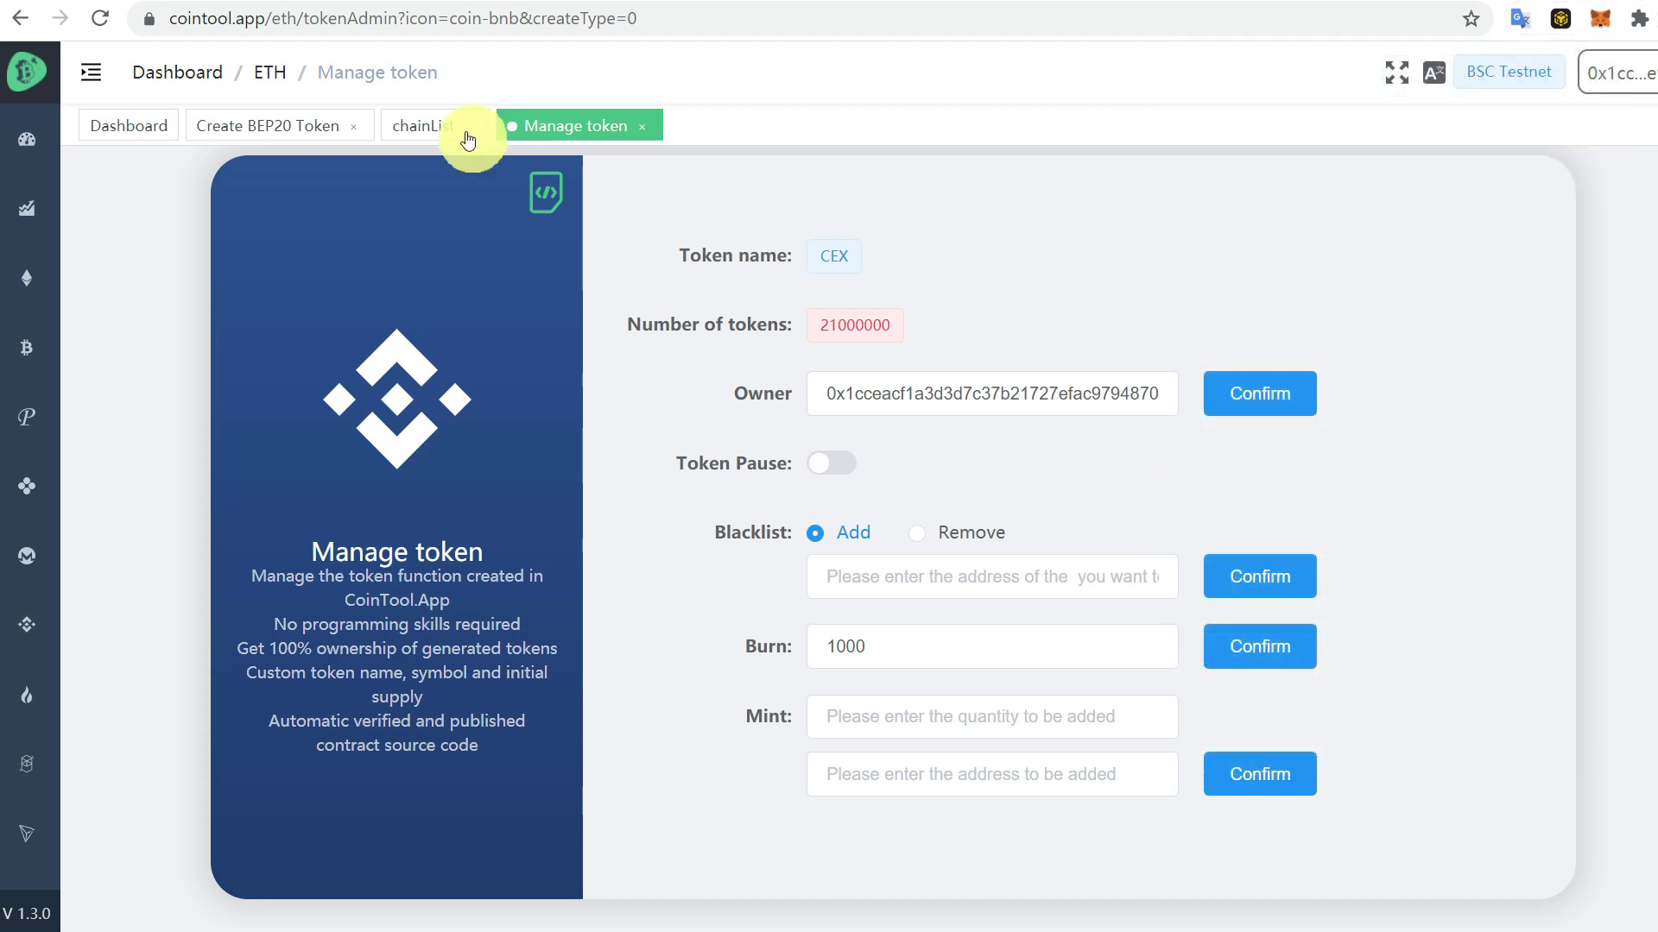
click(1603, 23)
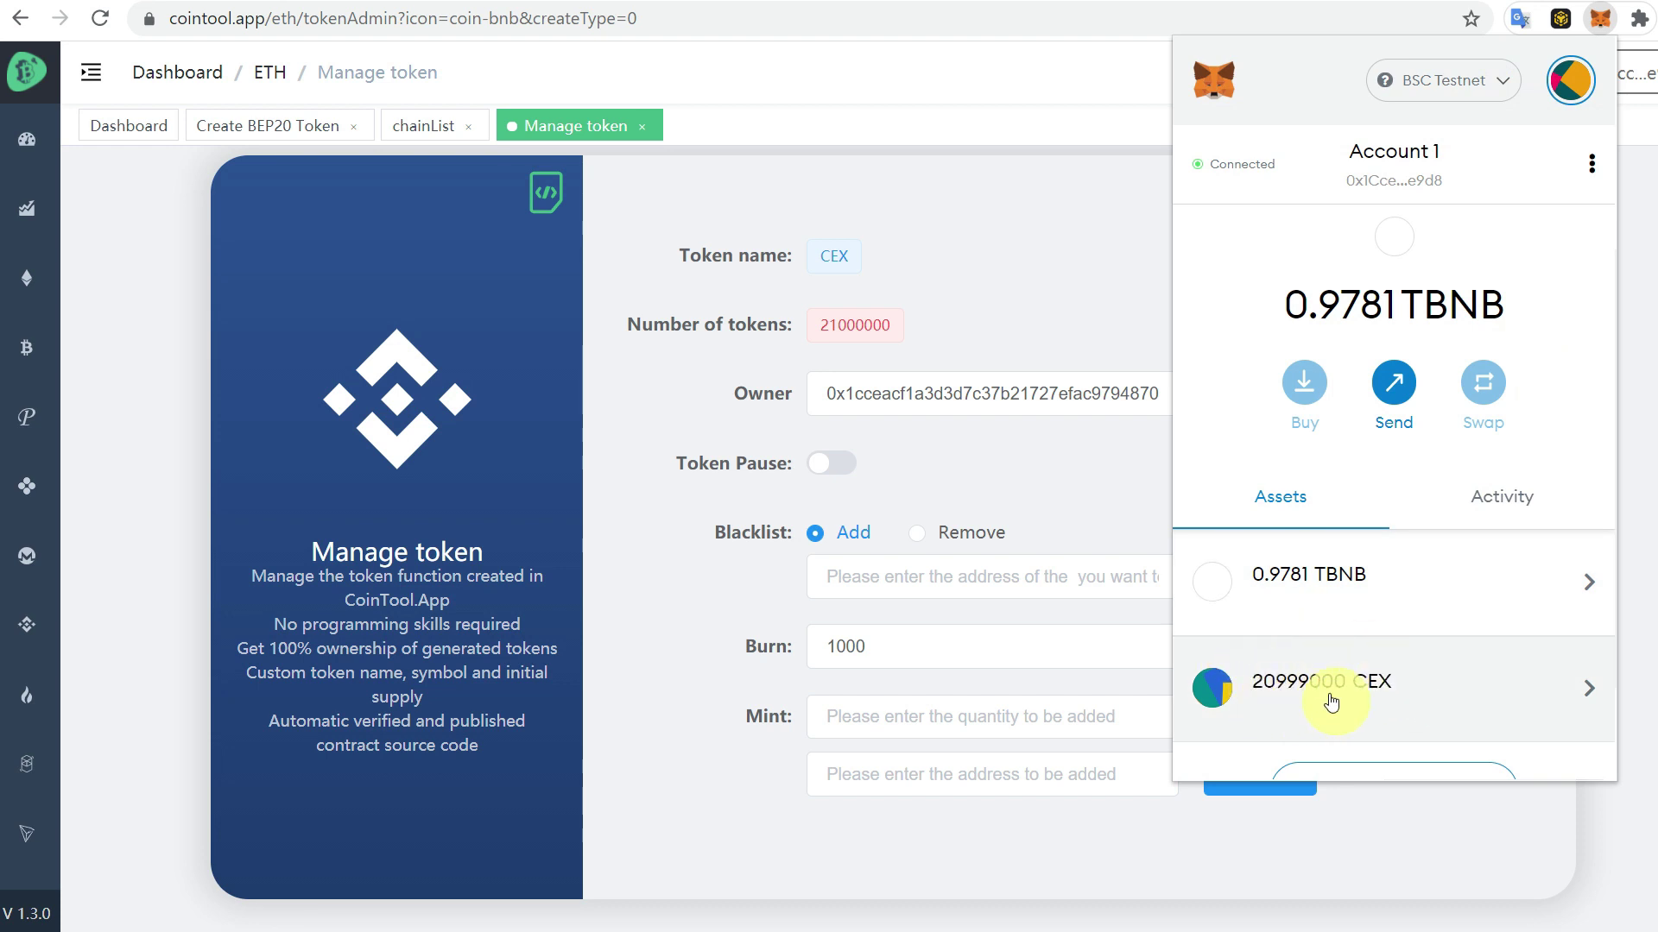
scroll(1278, 687, down, 2)
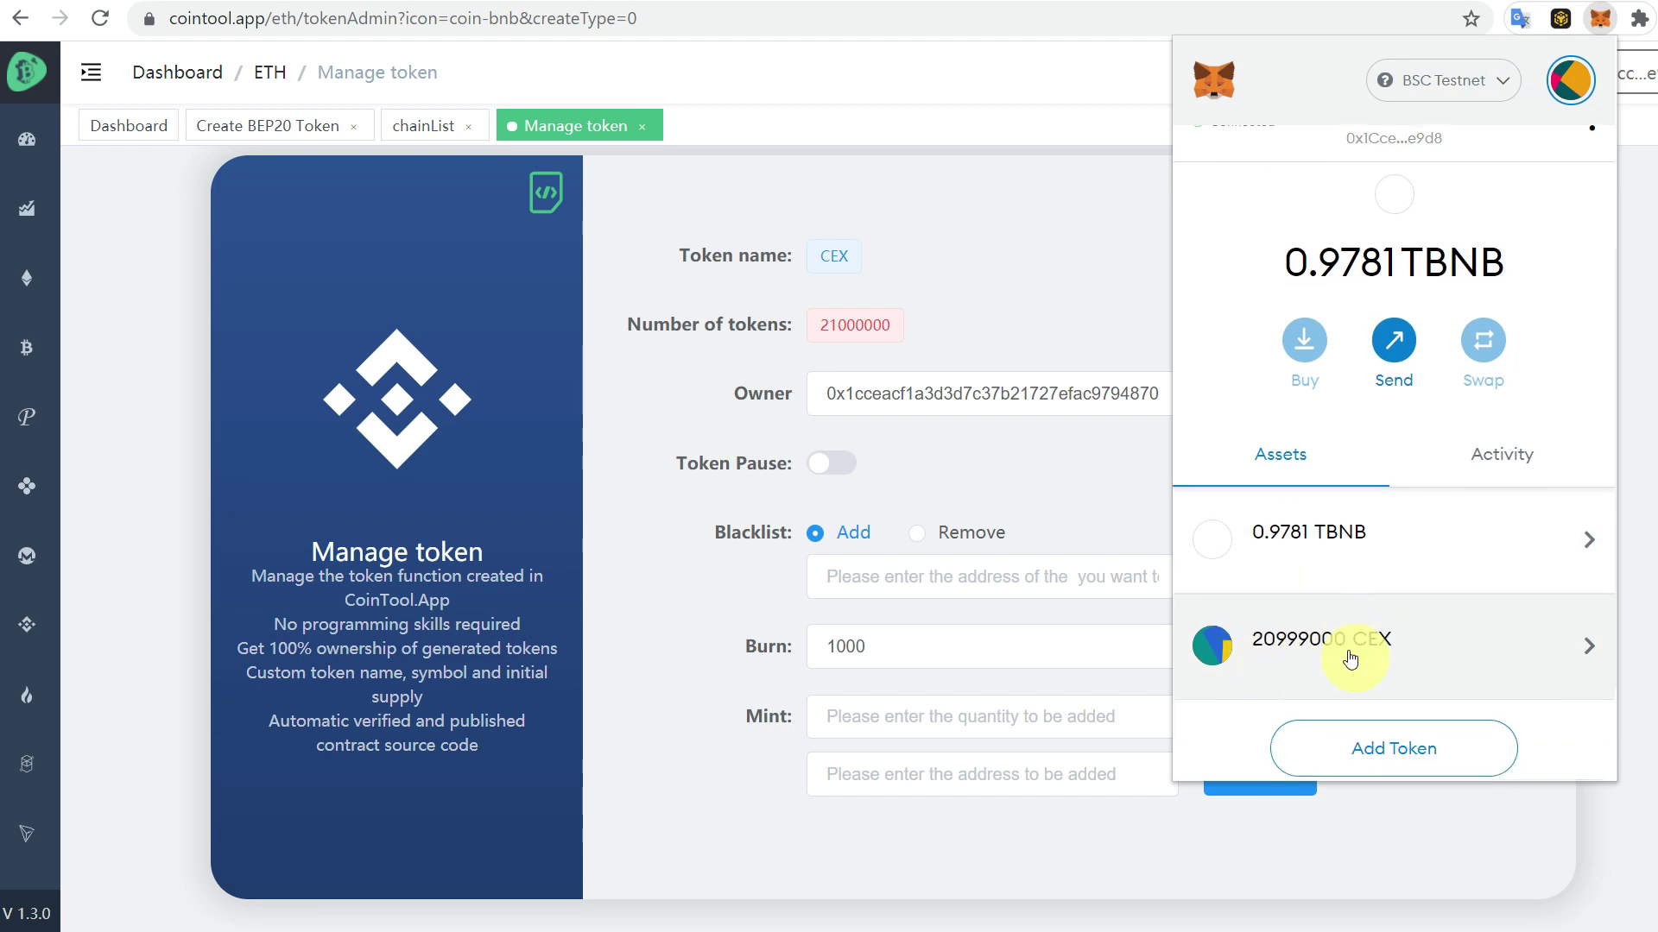
click(750, 838)
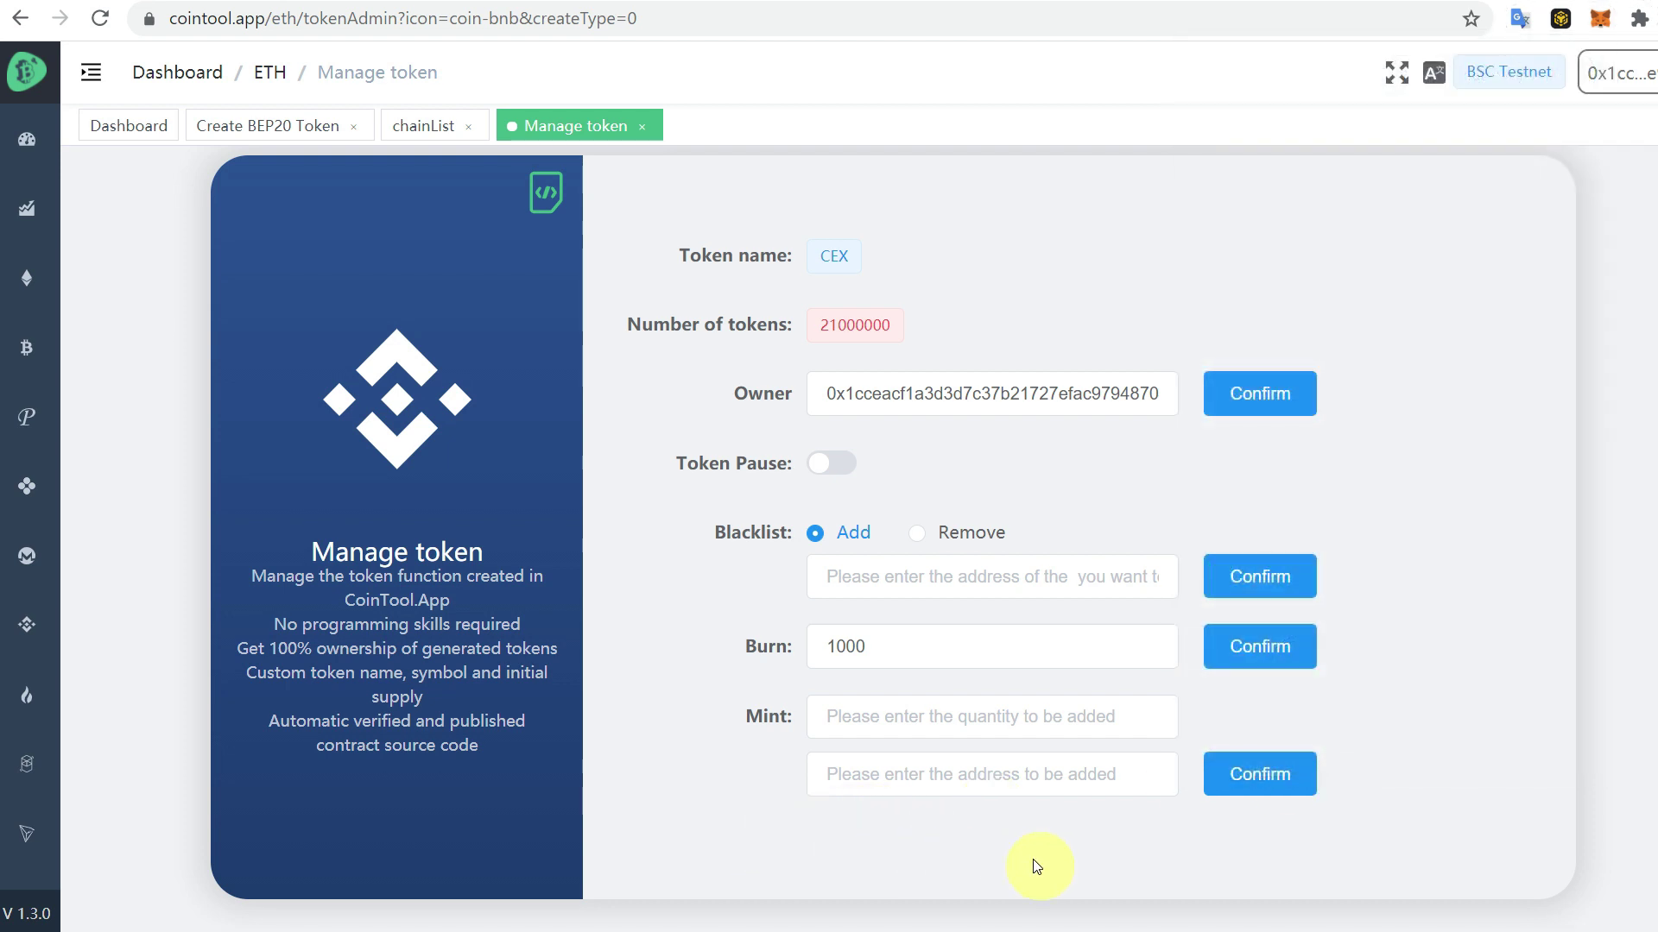
Step: Open the newest CEX transfer on BscScan, showing 1,000 CEX burned to the zero address
click(546, 193)
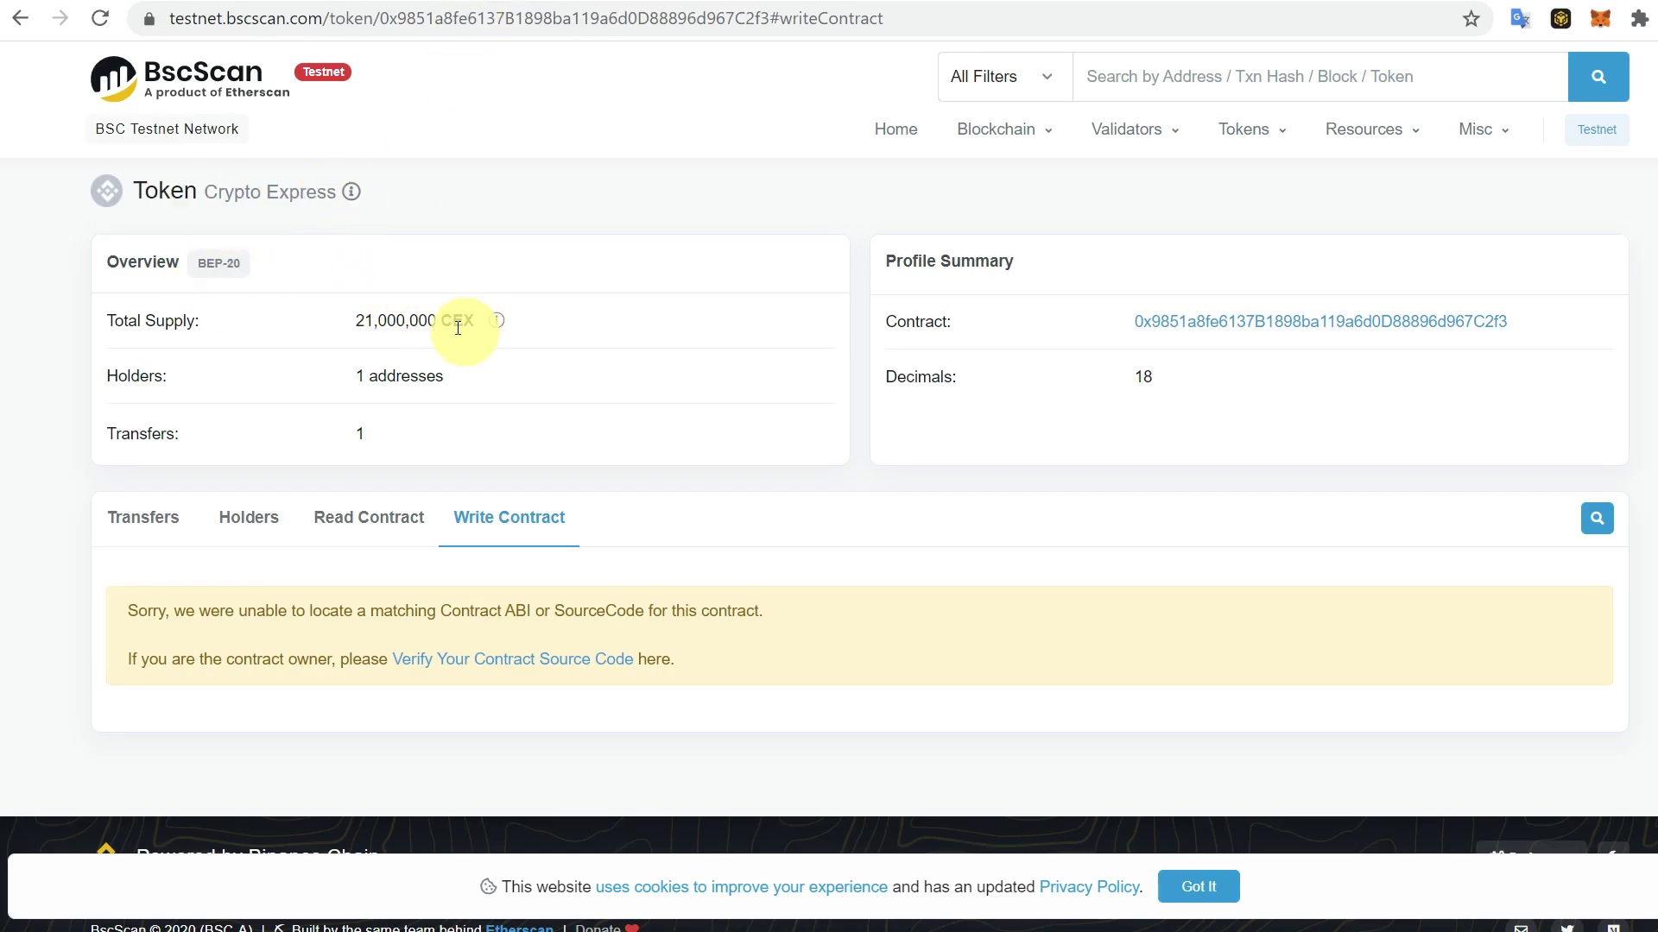
click(131, 516)
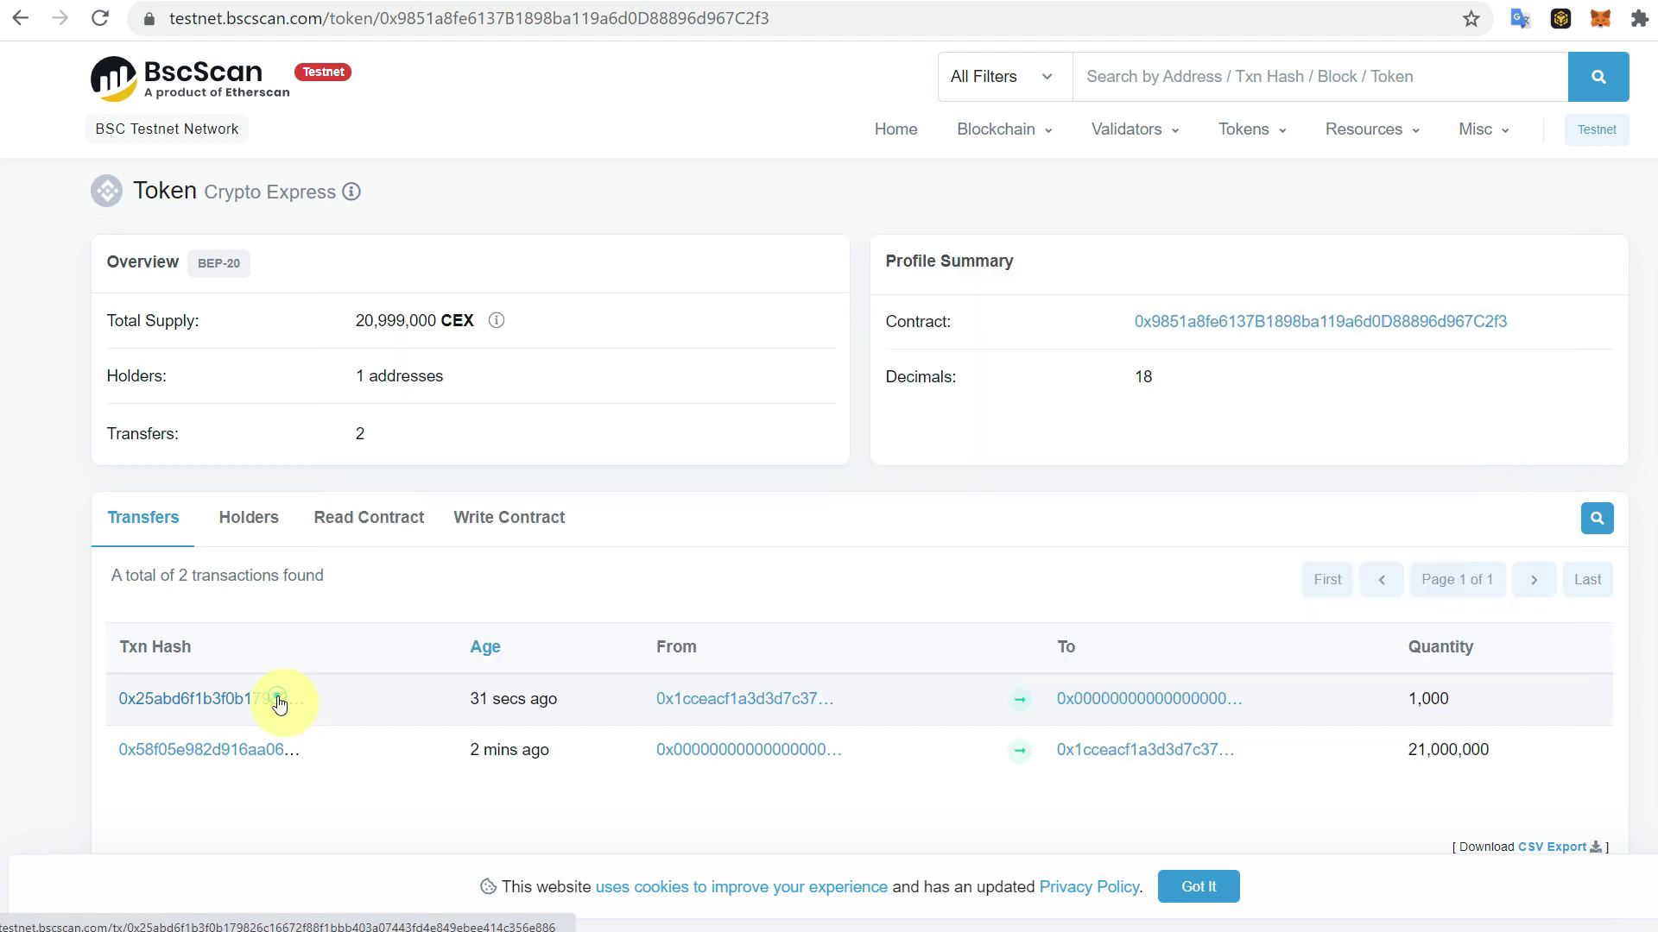
click(277, 698)
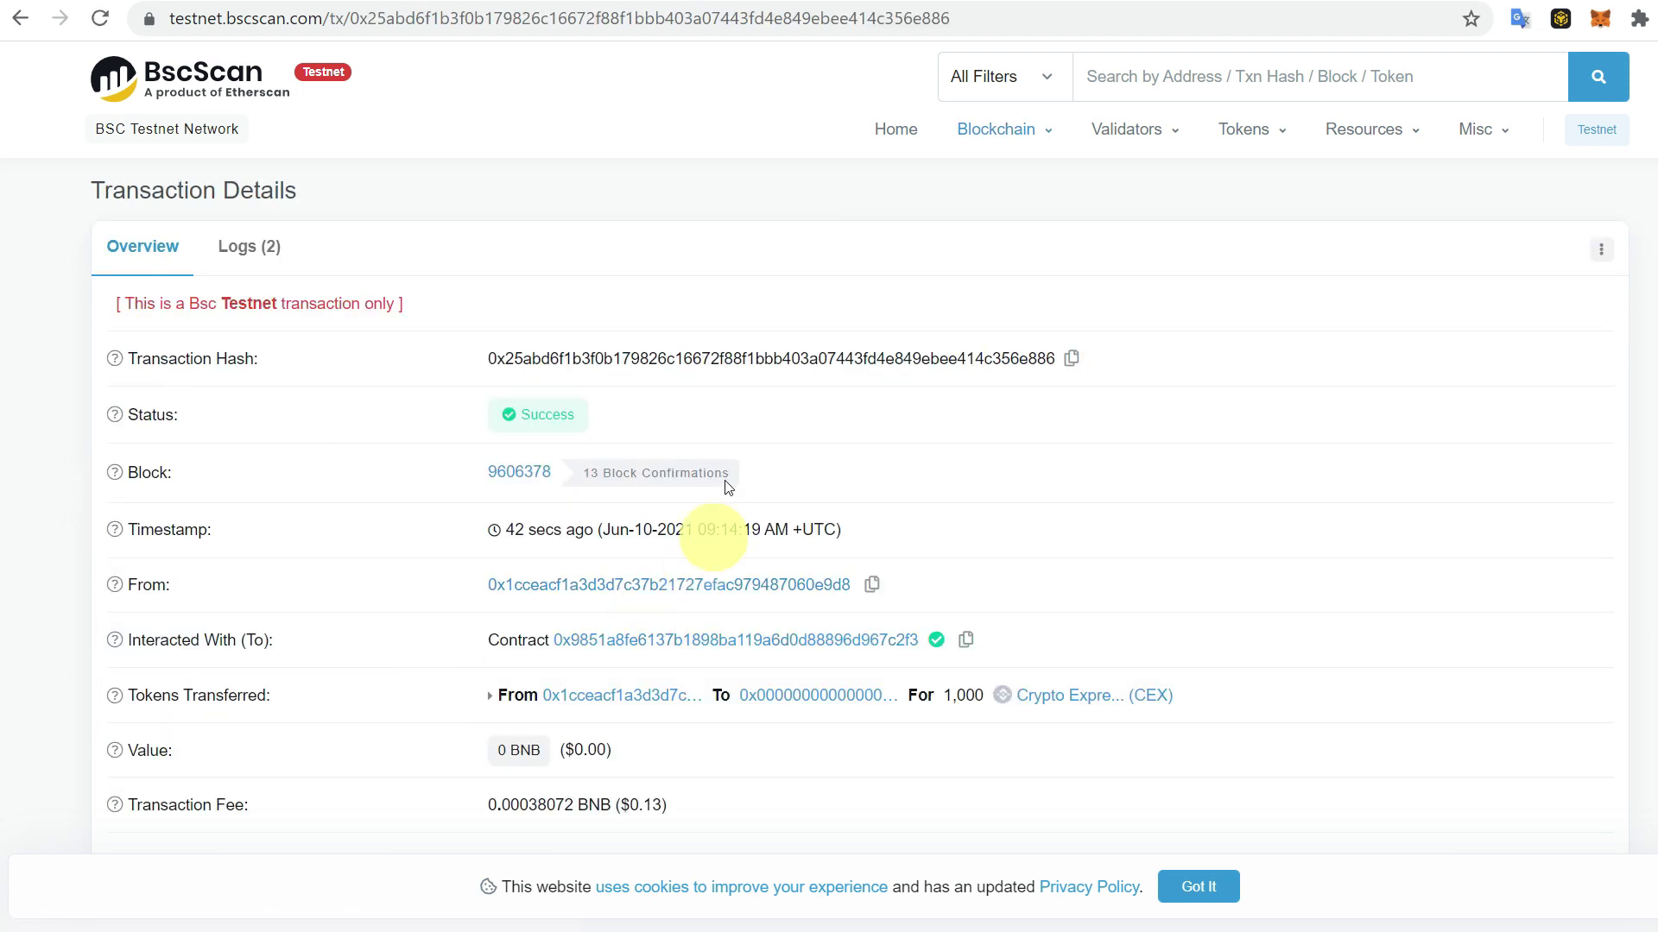